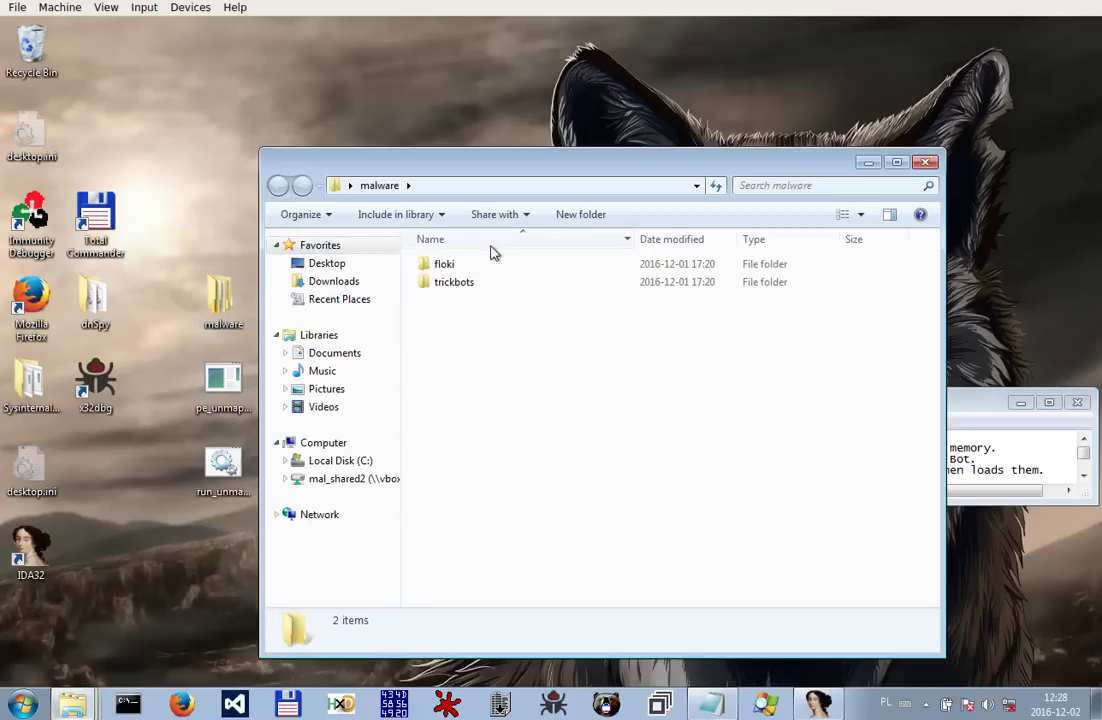
Move floki1_full.exe and trick_full.exe from the floki and trickbots folders to the desktop, and close the malware folder.
double_click(448, 265)
left_click_drag(440, 283, 205, 148)
left_click(378, 186)
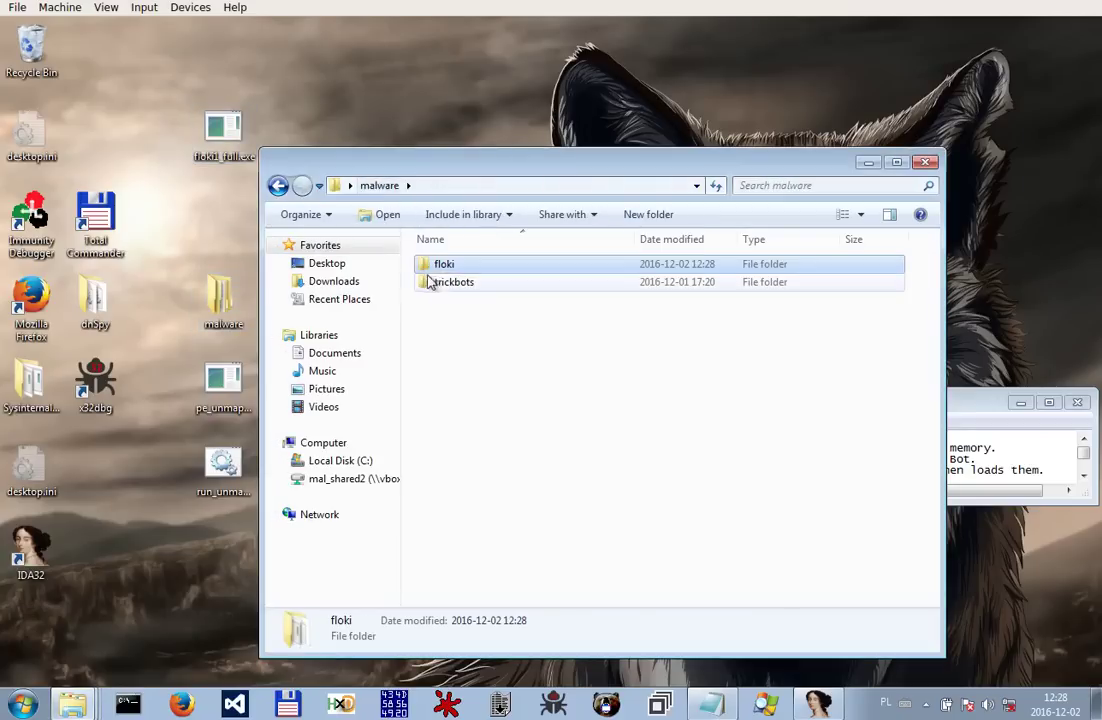
double_click(440, 283)
left_click_drag(440, 284, 239, 239)
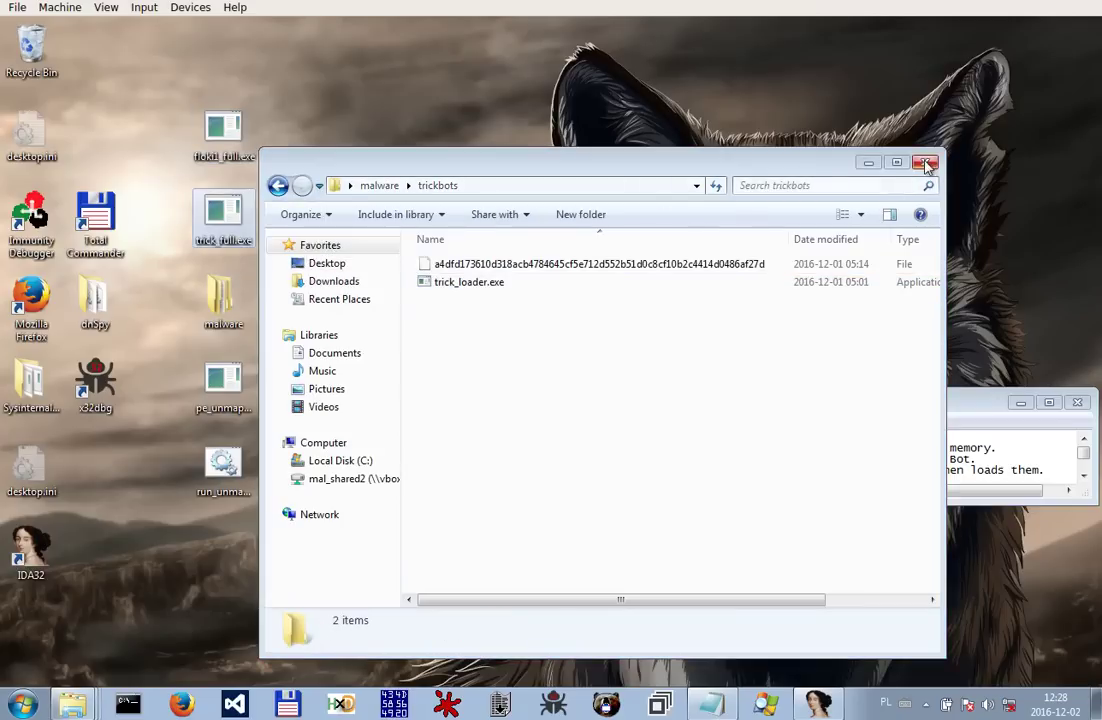
left_click(925, 162)
left_click_drag(871, 409, 532, 572)
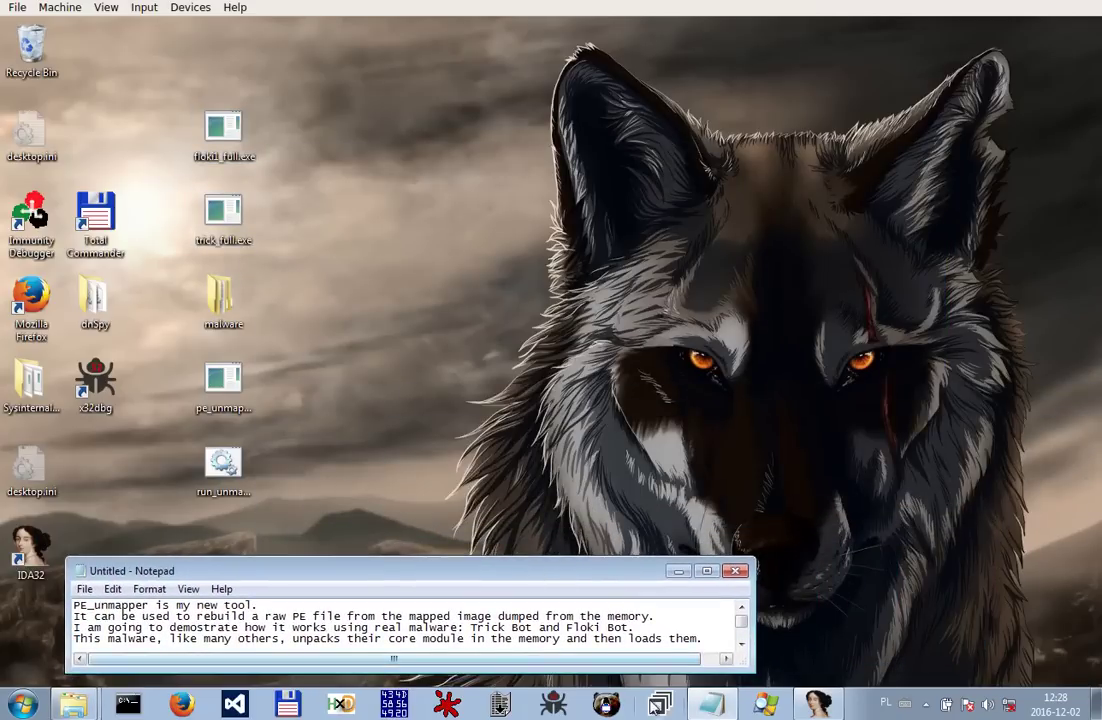
Load floki1_full.exe into PE-bear and inspect its MD5 and SHA1 hashes in the general file info.
left_click(606, 704)
left_click_drag(445, 126, 673, 63)
left_click_drag(308, 137, 325, 172)
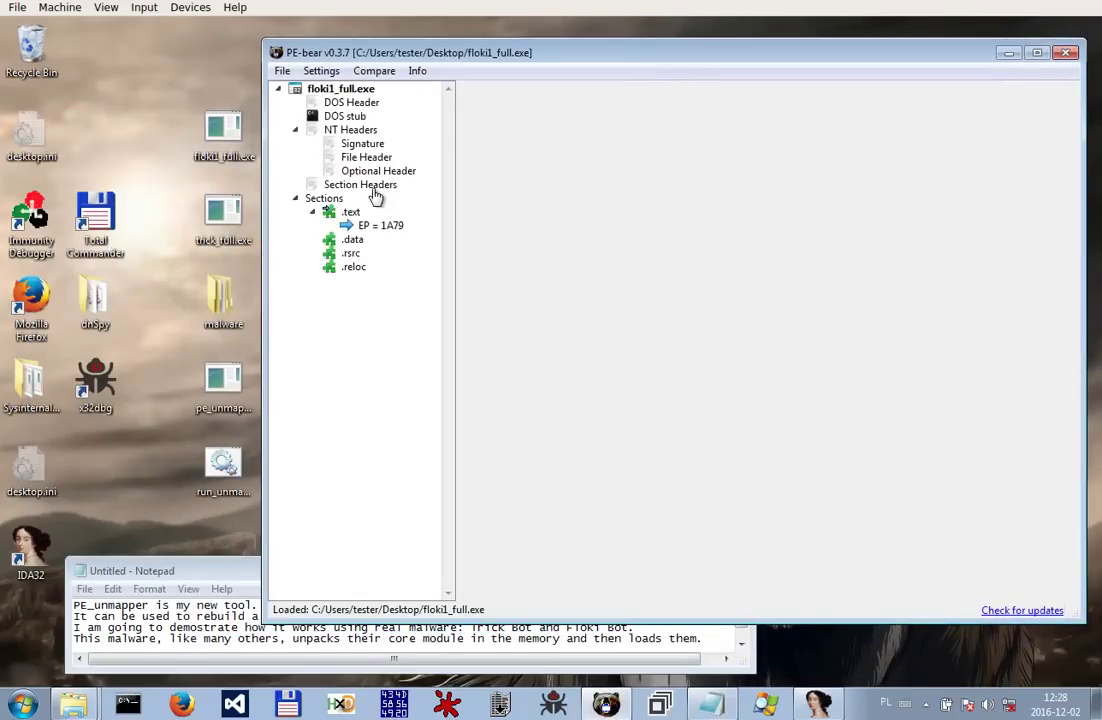
left_click(578, 252)
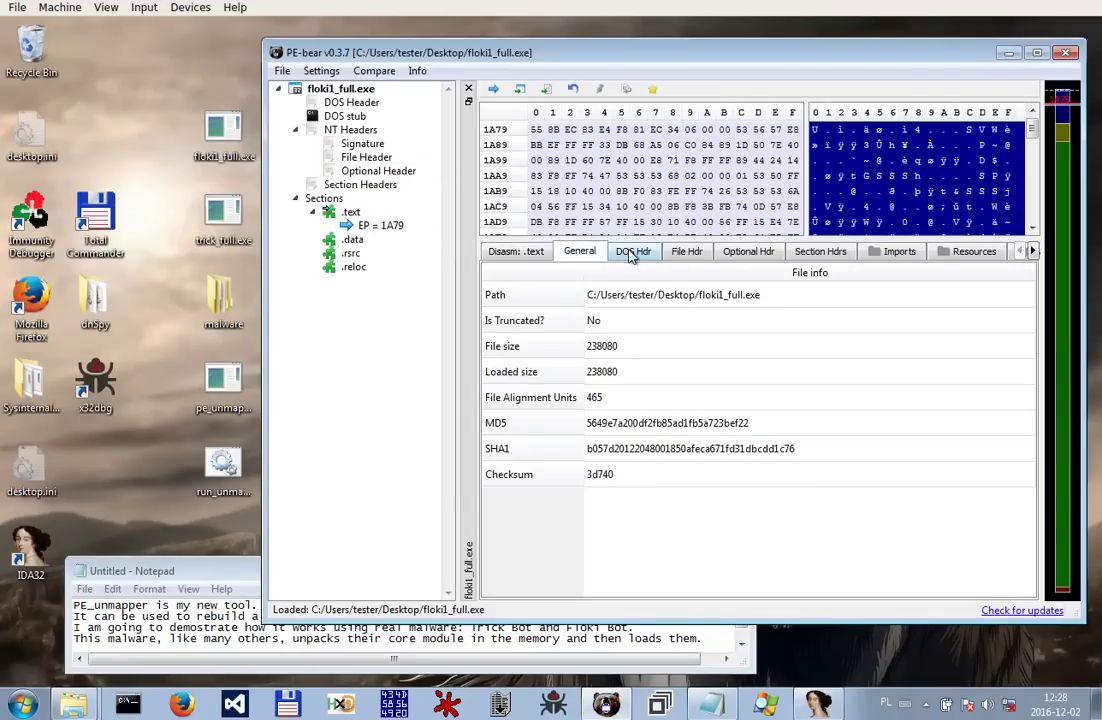
left_click(648, 425)
left_click(652, 452)
Load trick_full.exe into PE-bear, inspect its MD5 and SHA1 hashes, and close PE-bear.
left_click_drag(225, 215, 322, 285)
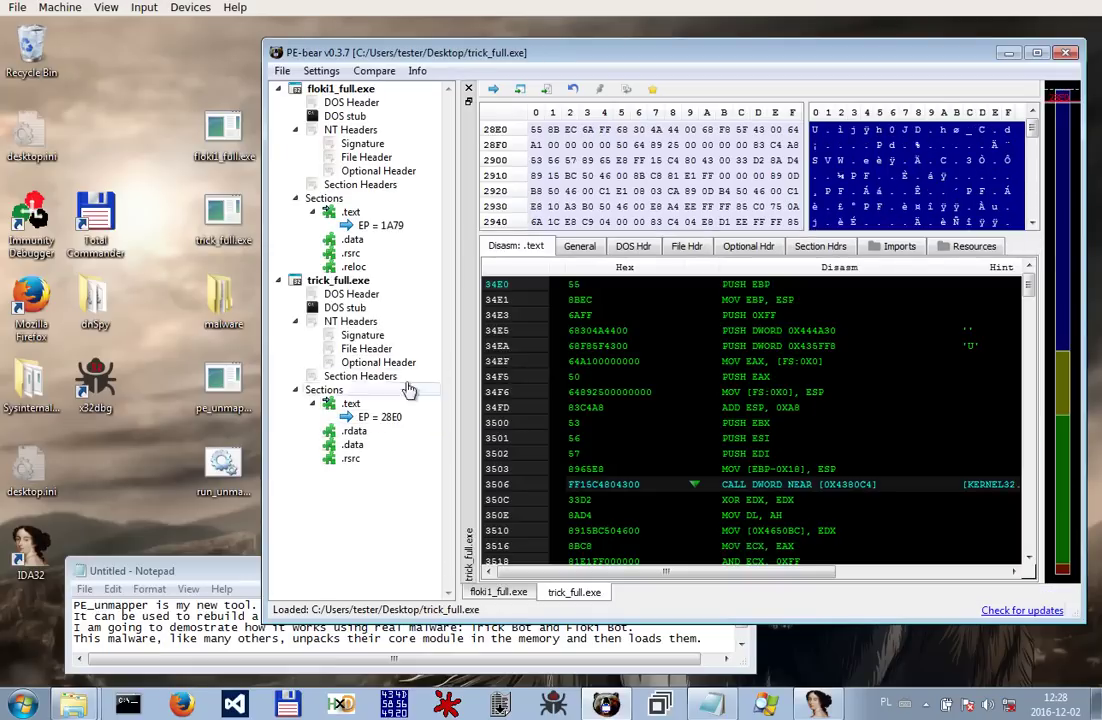
left_click(577, 250)
left_click(733, 426)
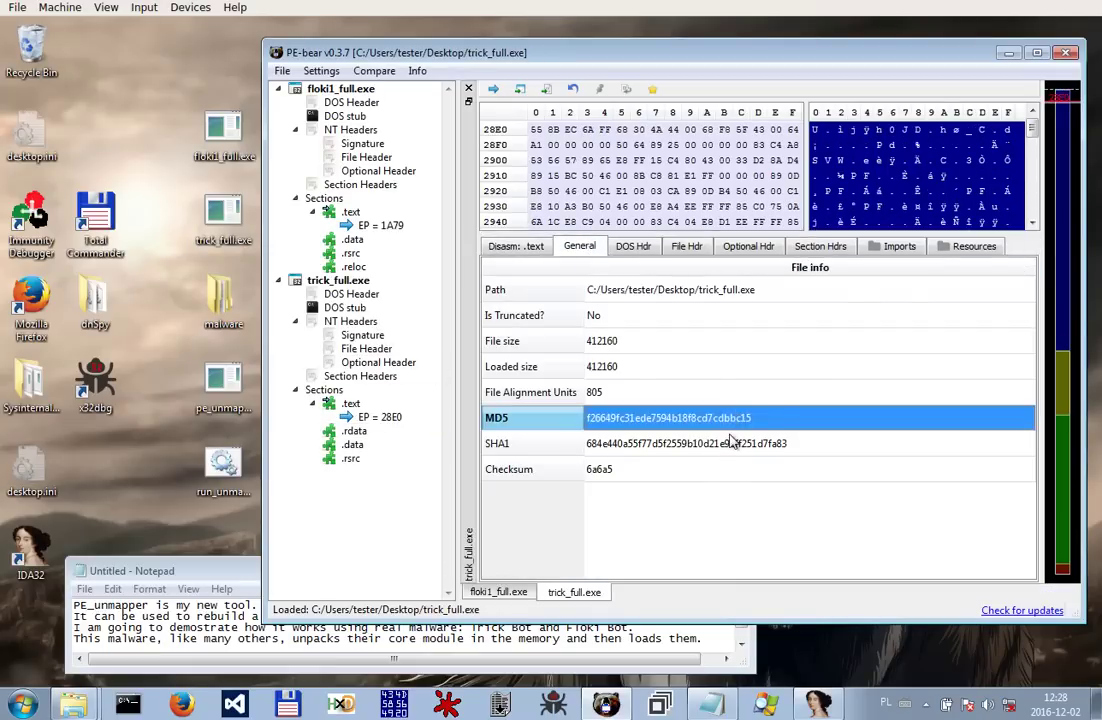
left_click(731, 444)
left_click(1066, 54)
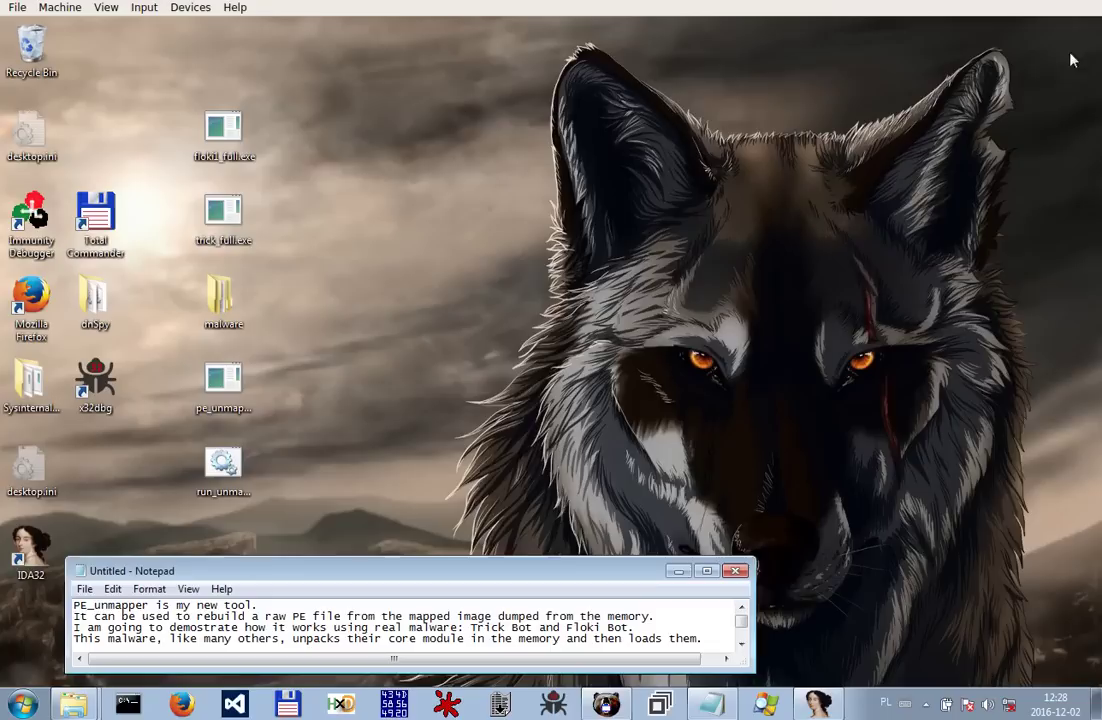
Minimize the notes and load trick_full.exe from the desktop into Immunity Debugger.
left_click(679, 571)
left_click(220, 224)
double_click(35, 216)
left_click_drag(312, 33, 505, 122)
left_click_drag(698, 307, 690, 298)
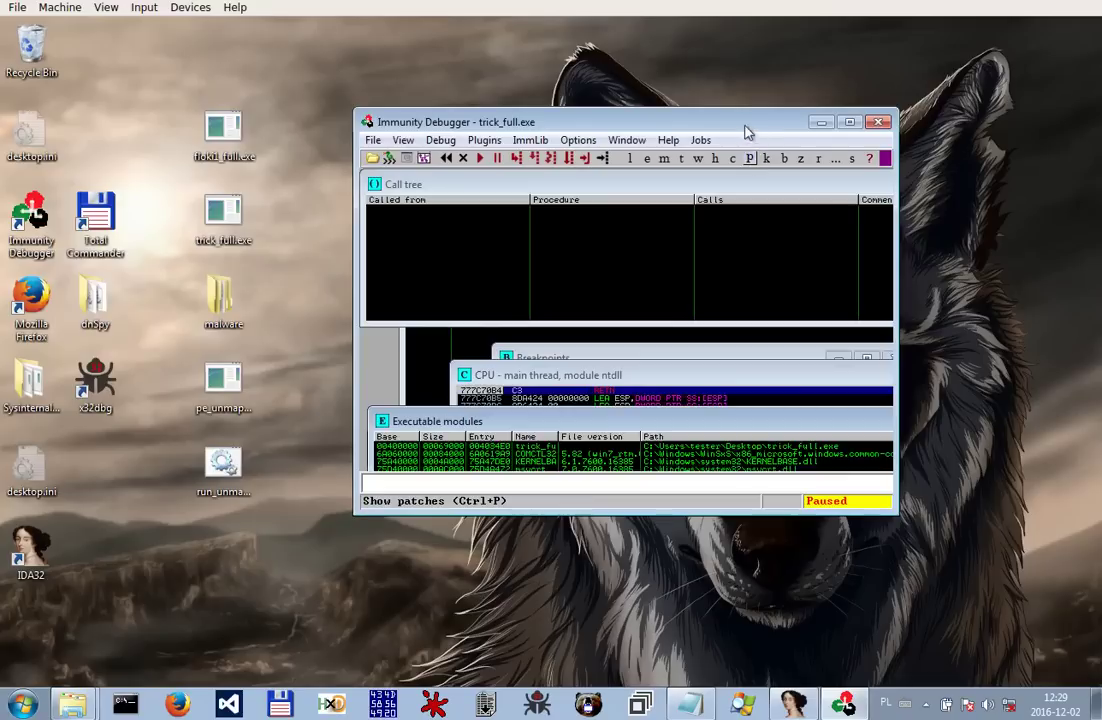
Enable breaking on new modules (DLL) in the debugger's event options.
left_click(578, 140)
left_click(600, 178)
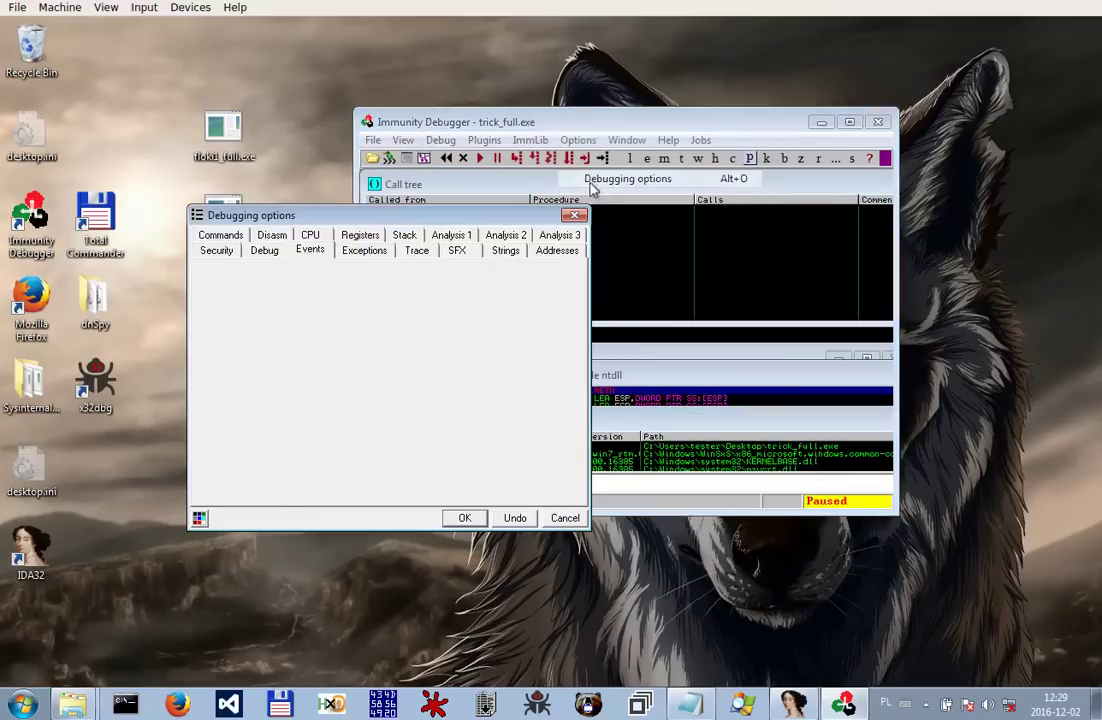
left_click(354, 256)
left_click(312, 256)
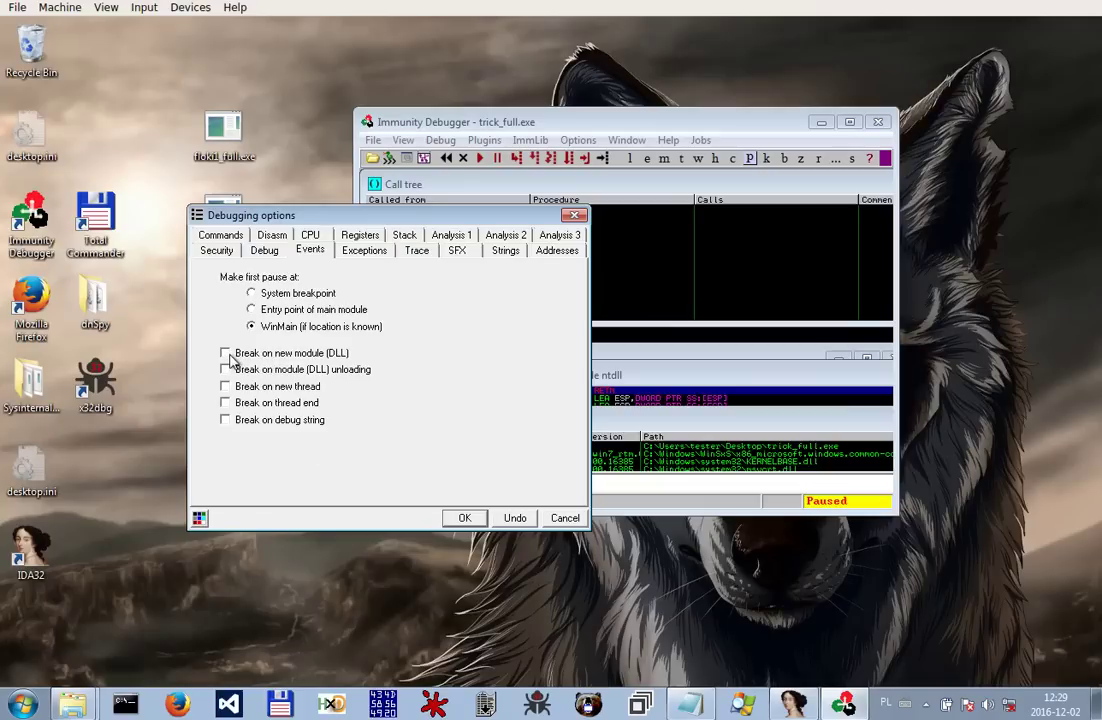
left_click(460, 517)
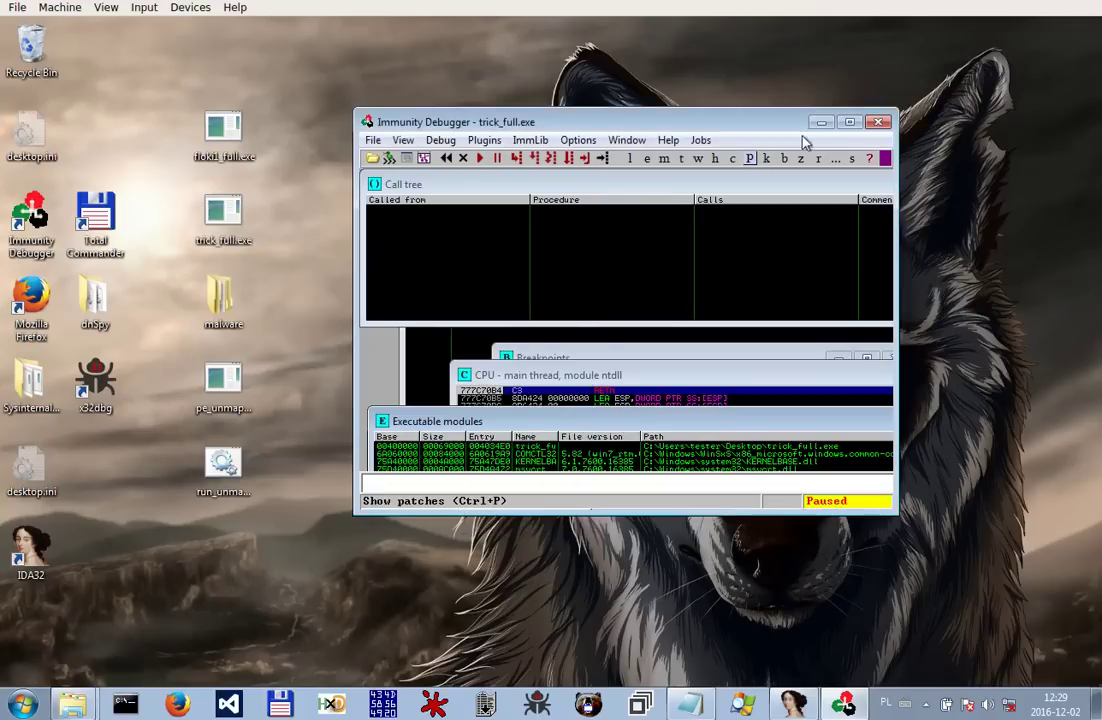
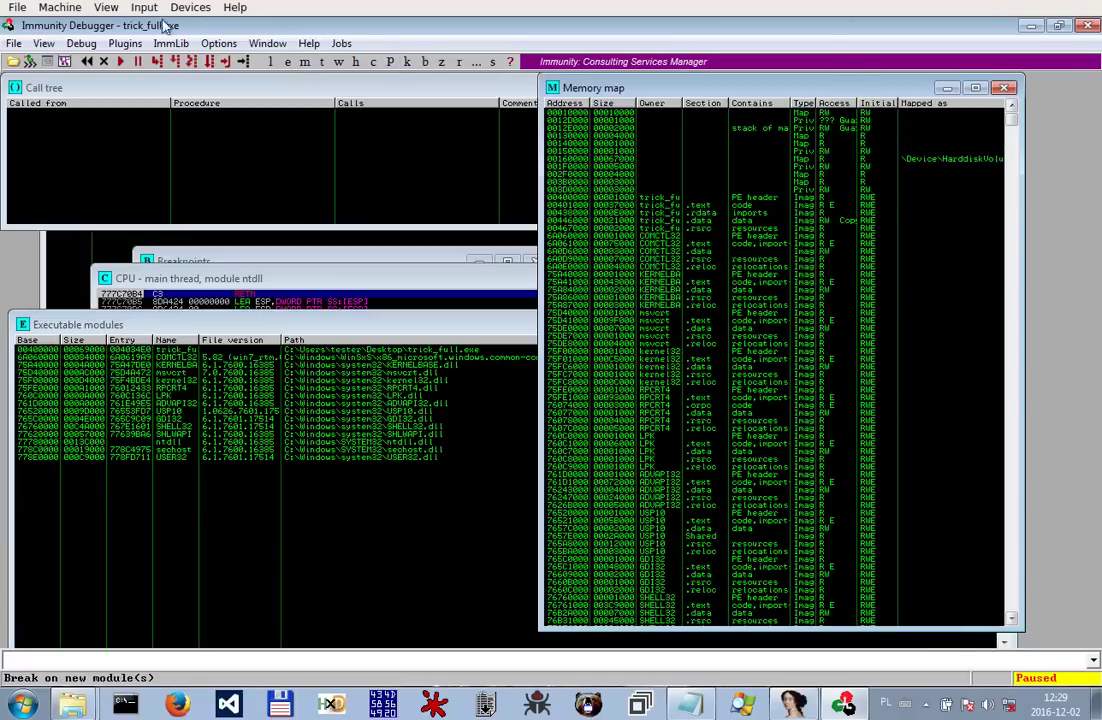
Run trick_full.exe to its first module-load break and narrow the Executable modules and CPU windows to reveal the memory map.
left_click(122, 61)
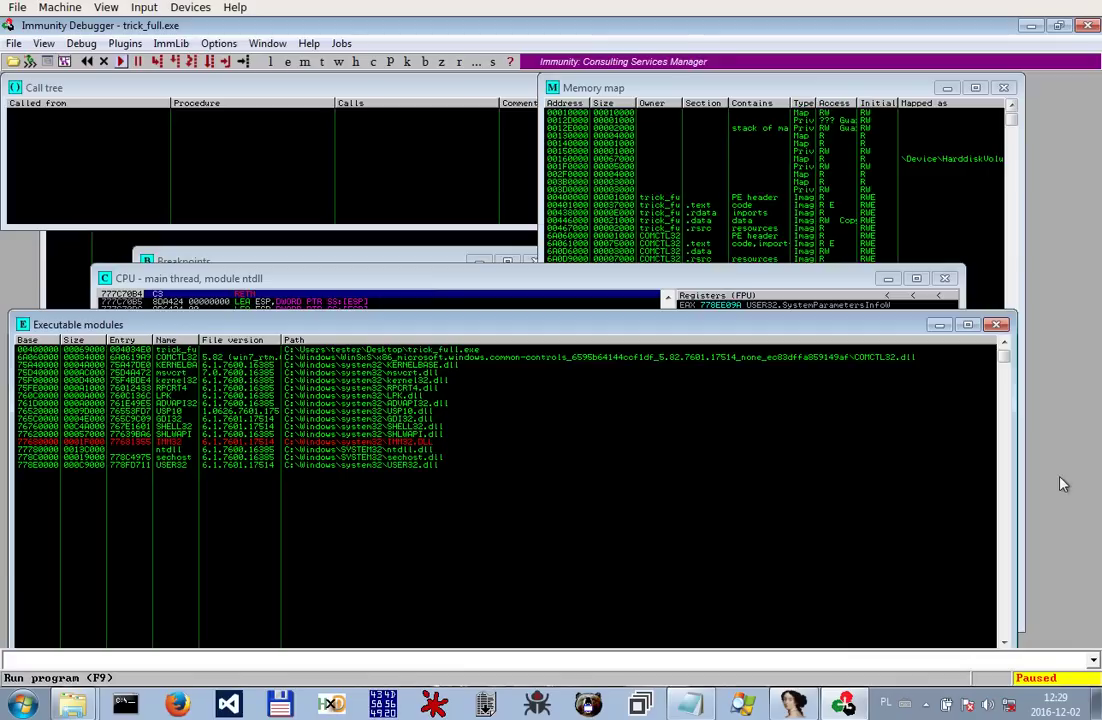
left_click_drag(1015, 481, 310, 420)
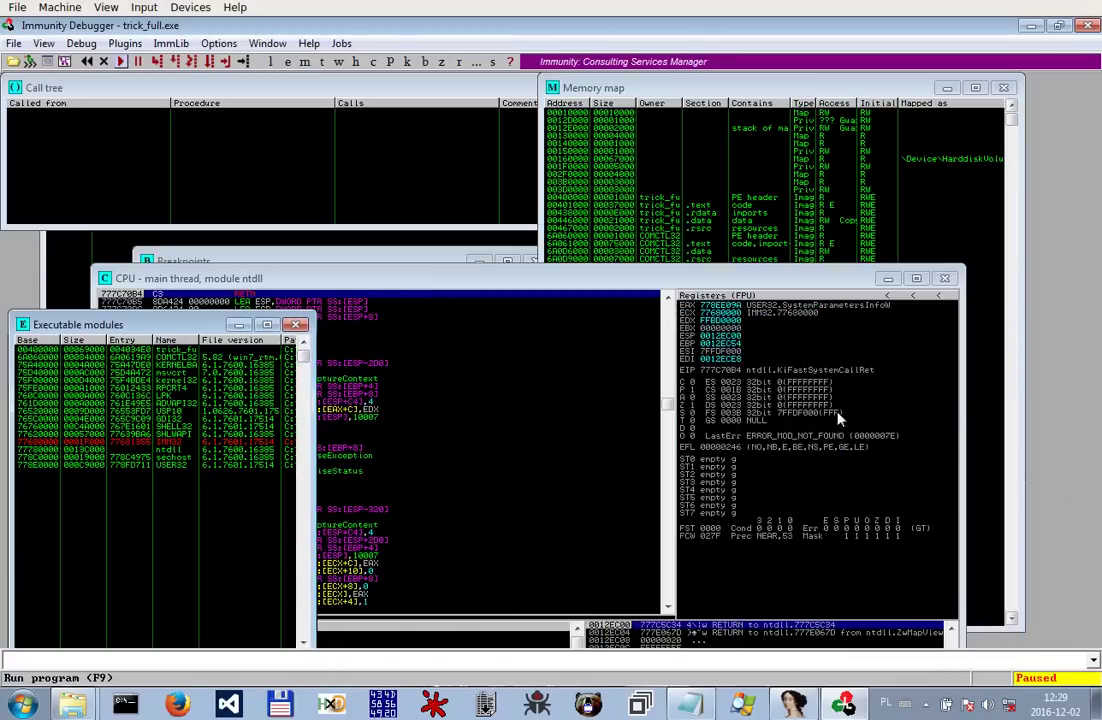
left_click_drag(958, 391, 460, 398)
Keep running trick_full.exe through the following module-load breaks, accepting the code analysis despite the compressed-code warning.
left_click(119, 62)
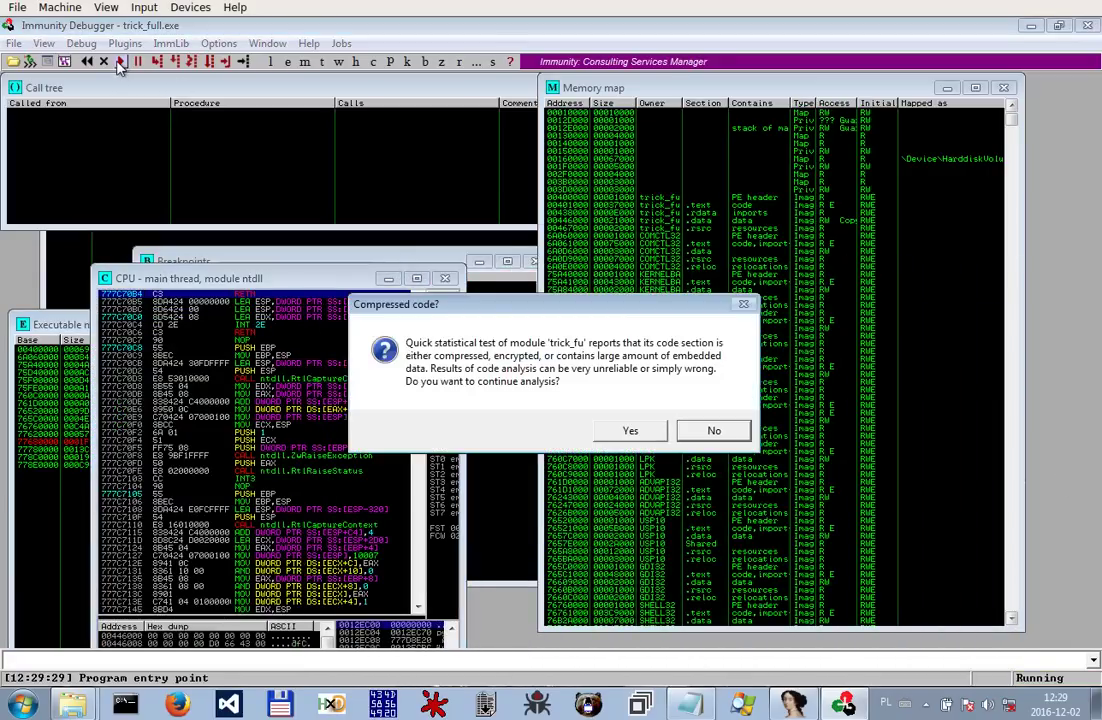
left_click(636, 430)
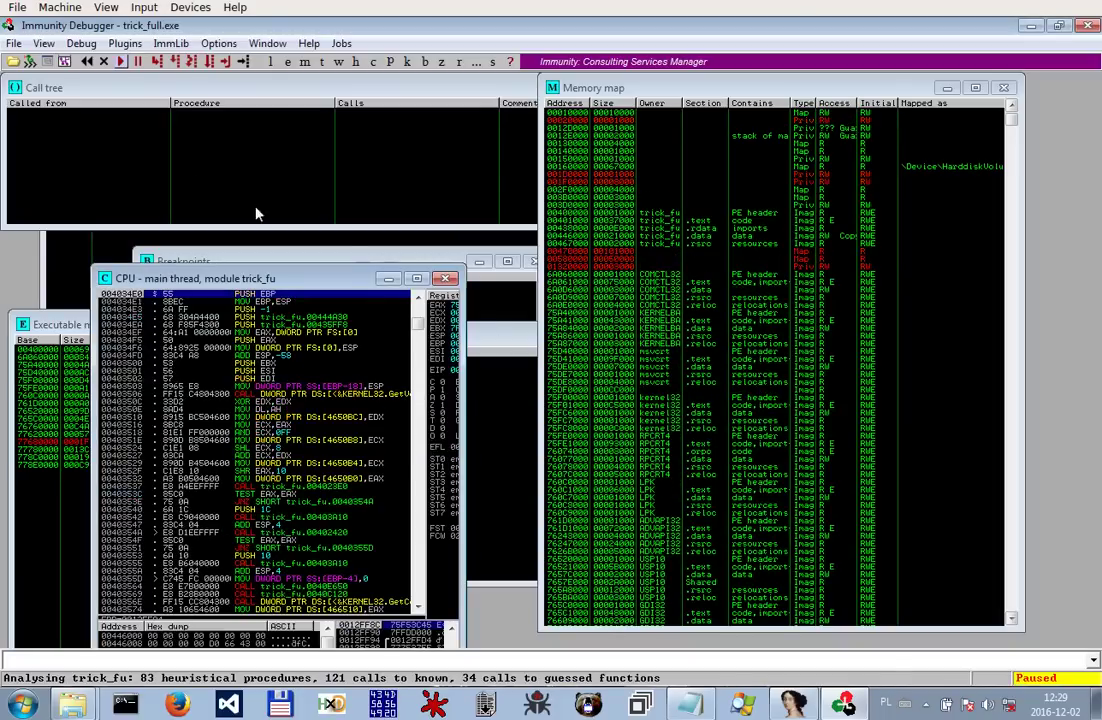
left_click(124, 62)
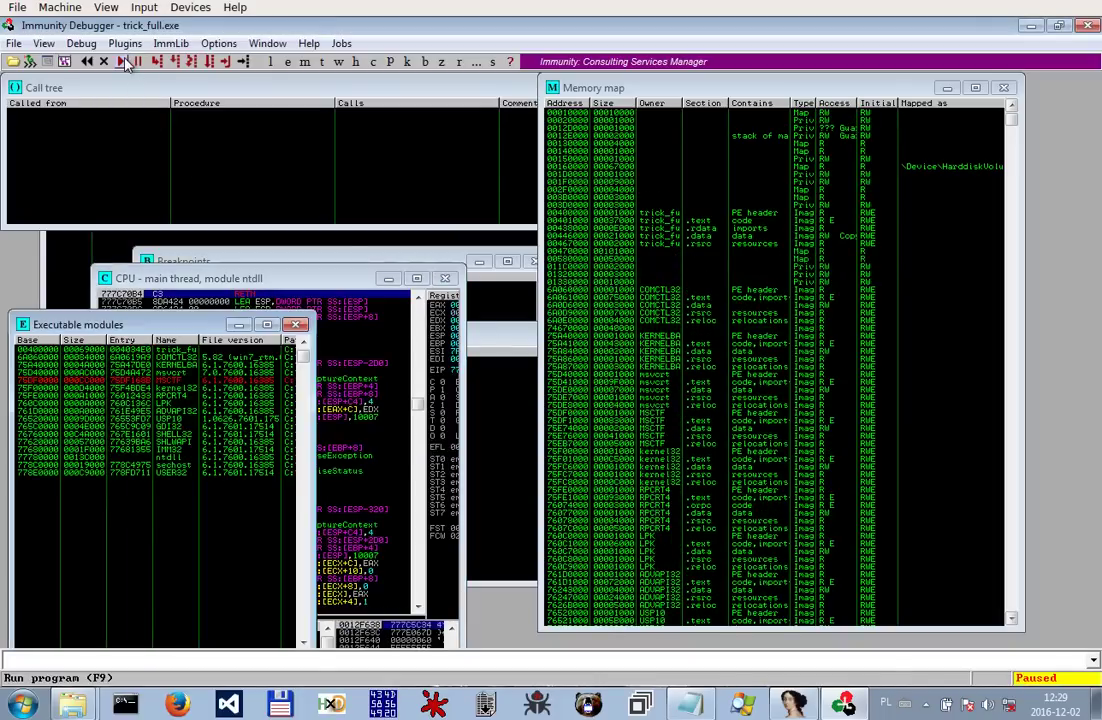
left_click(124, 62)
left_click(124, 62)
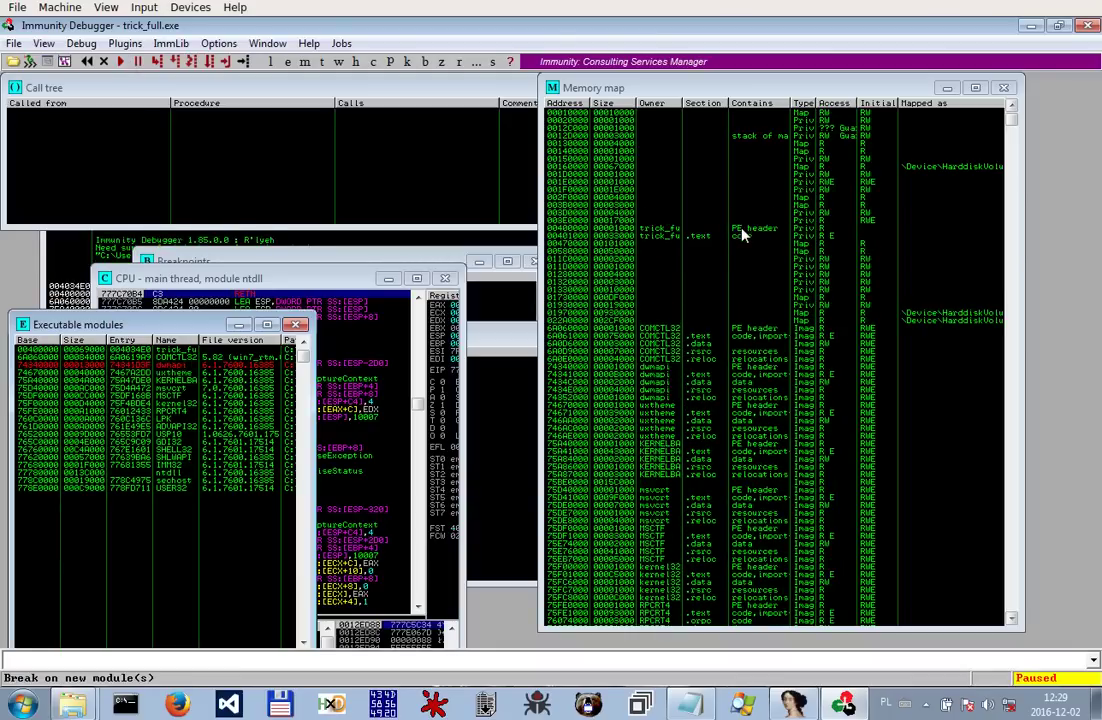
Dump the memory region at 003E0000 from the memory map, and move its window up to inspect the contents.
left_click(752, 228)
right_click(756, 222)
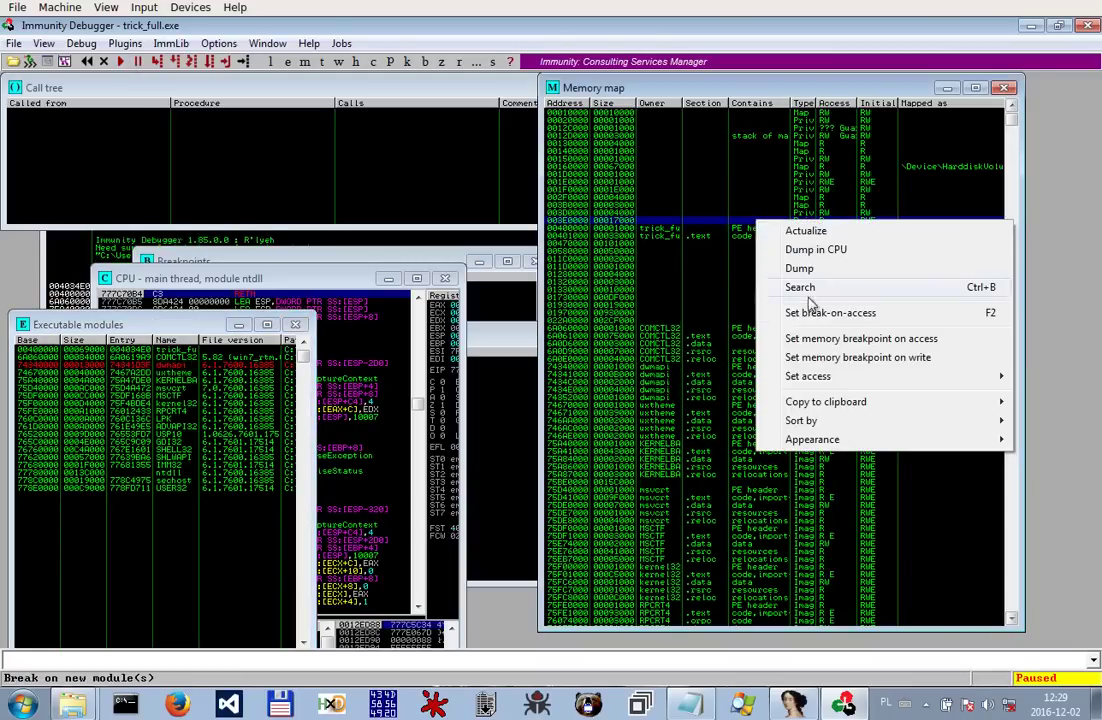
double_click(665, 223)
left_click_drag(433, 424, 426, 677)
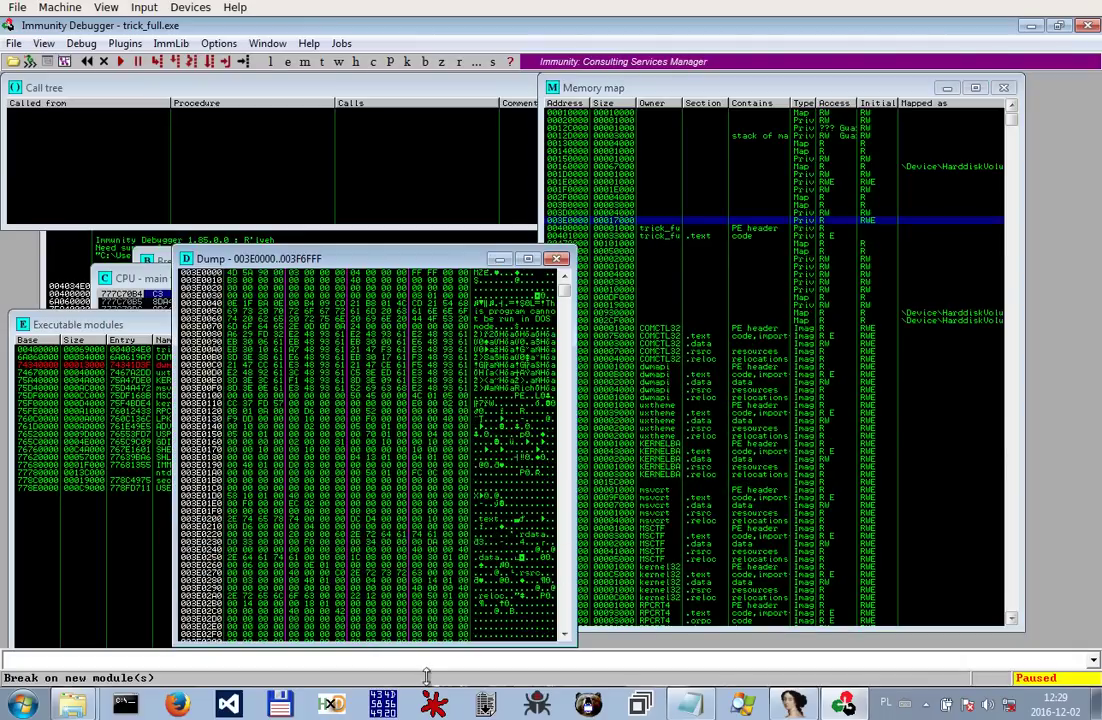
left_click_drag(431, 247, 431, 82)
left_click_drag(565, 121, 536, 490)
Save the dumped region's data to the Desktop as _003E0000.mem.
right_click(397, 267)
mouse_move(450, 272)
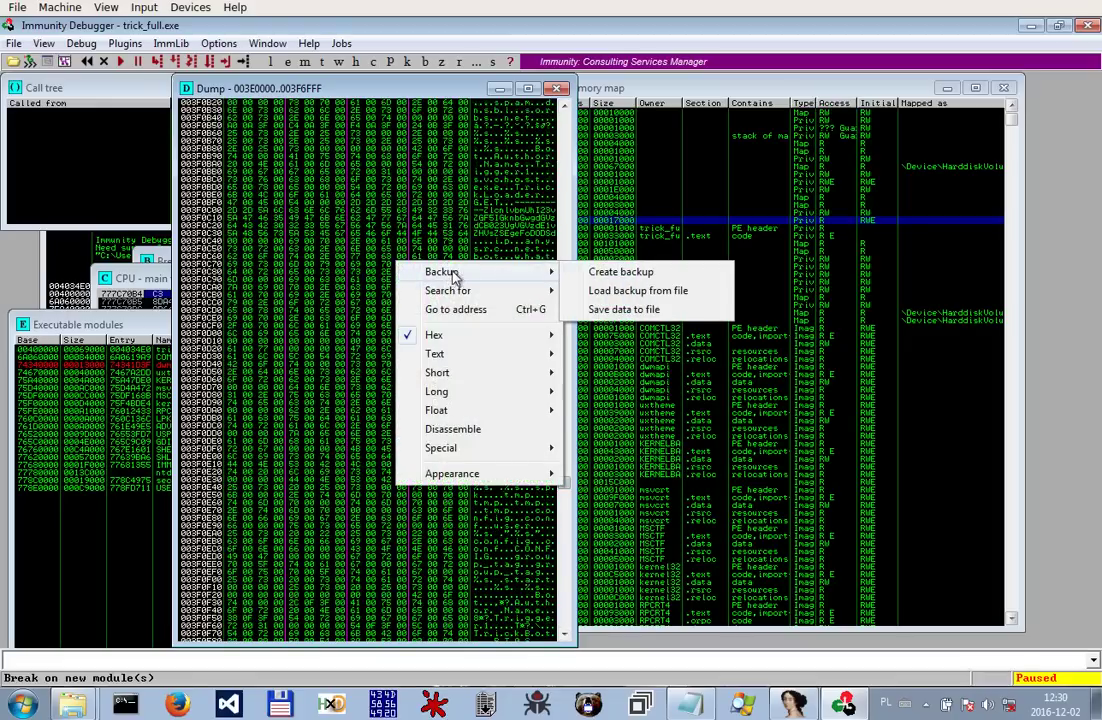
left_click(622, 310)
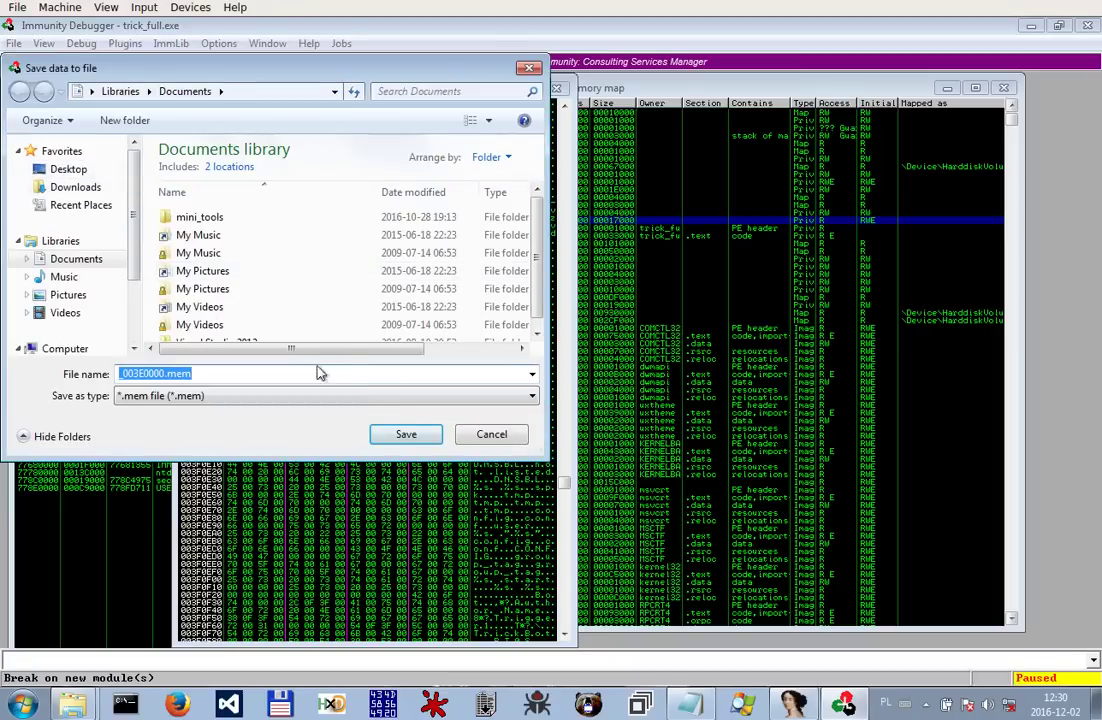
left_click(54, 166)
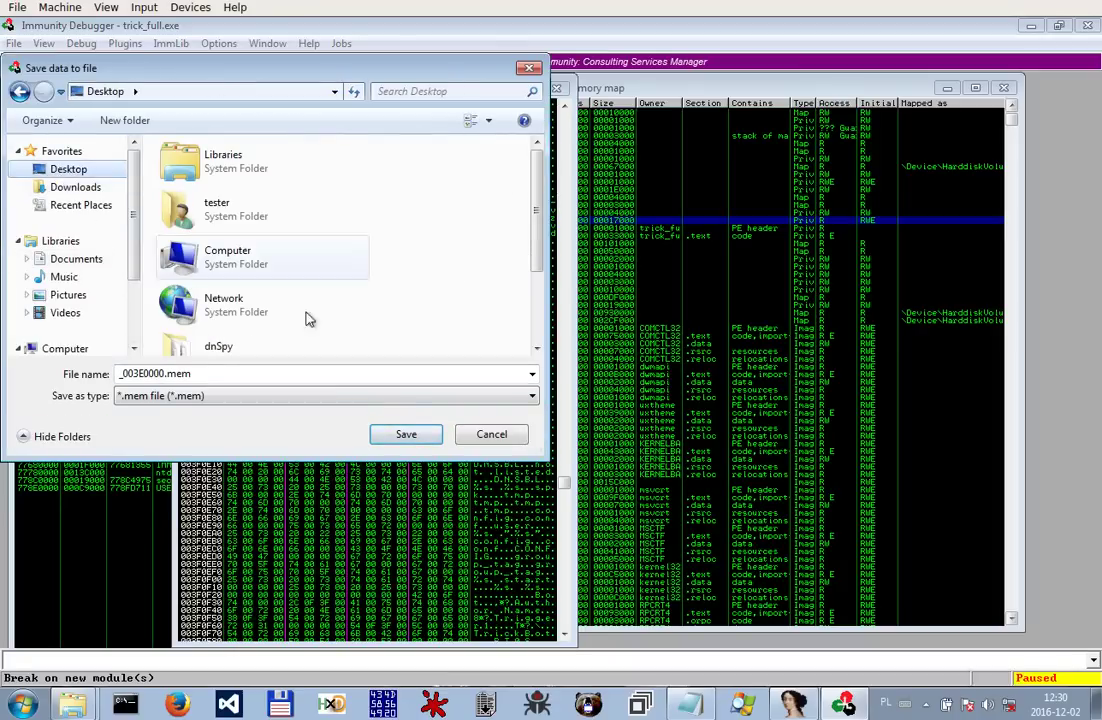
left_click(406, 434)
Show the desktop and load the _003E0000.mem dump into PE-bear.
key("super+d")
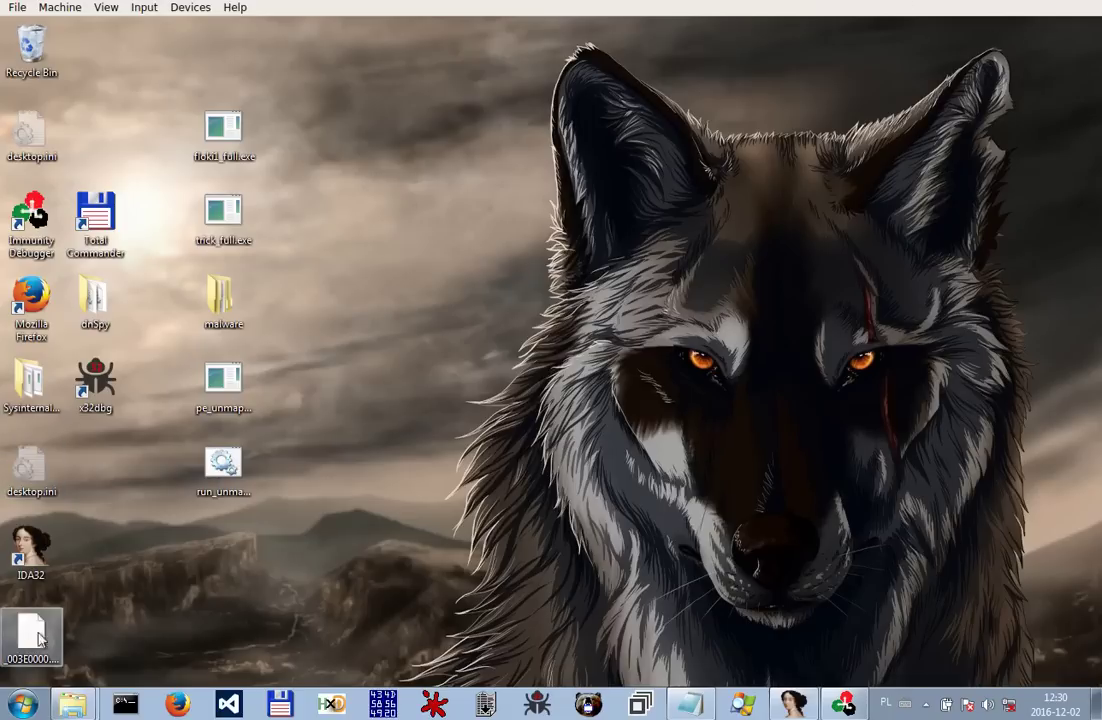
left_click(588, 706)
left_click_drag(30, 638, 659, 388)
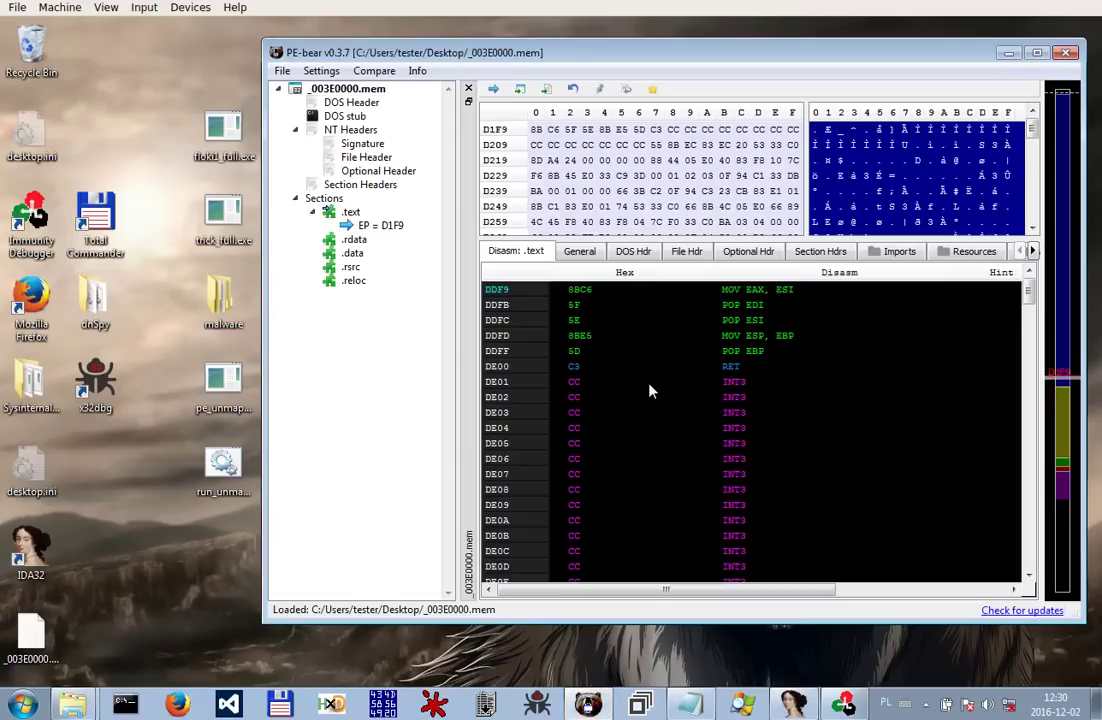
Examine the dump's section headers, resources, base relocations, load config and imports, and close PE-bear.
left_click(824, 253)
left_click(965, 252)
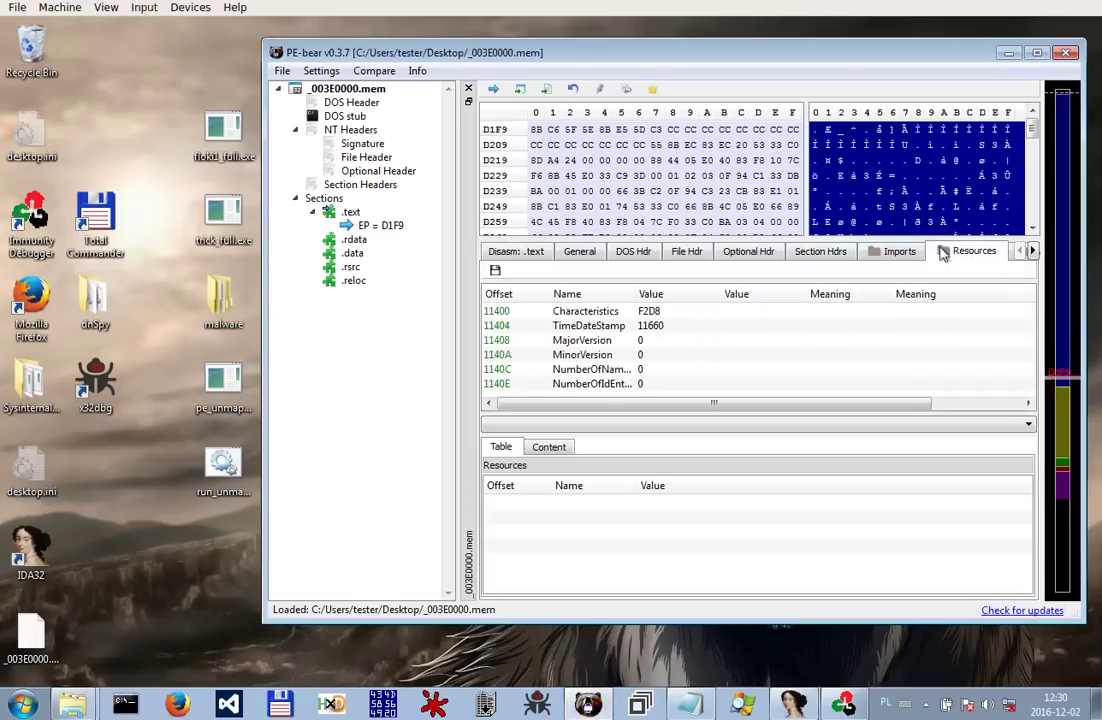
left_click(864, 254)
left_click(1032, 252)
left_click(1032, 252)
left_click(970, 251)
left_click(898, 252)
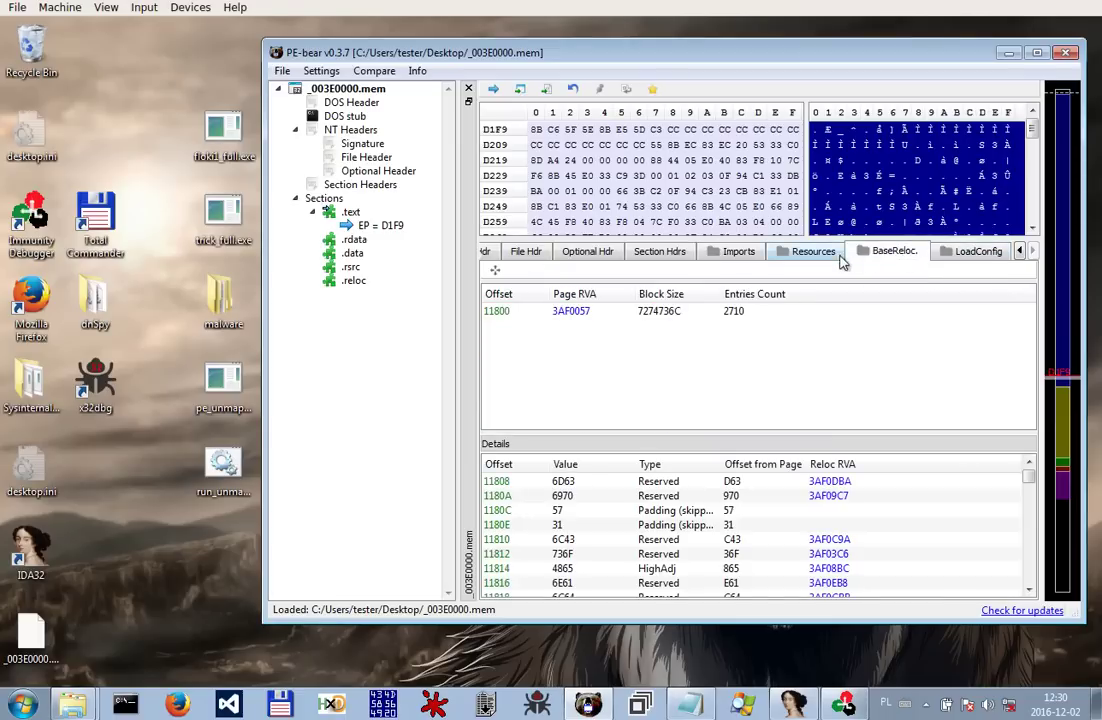
left_click(790, 254)
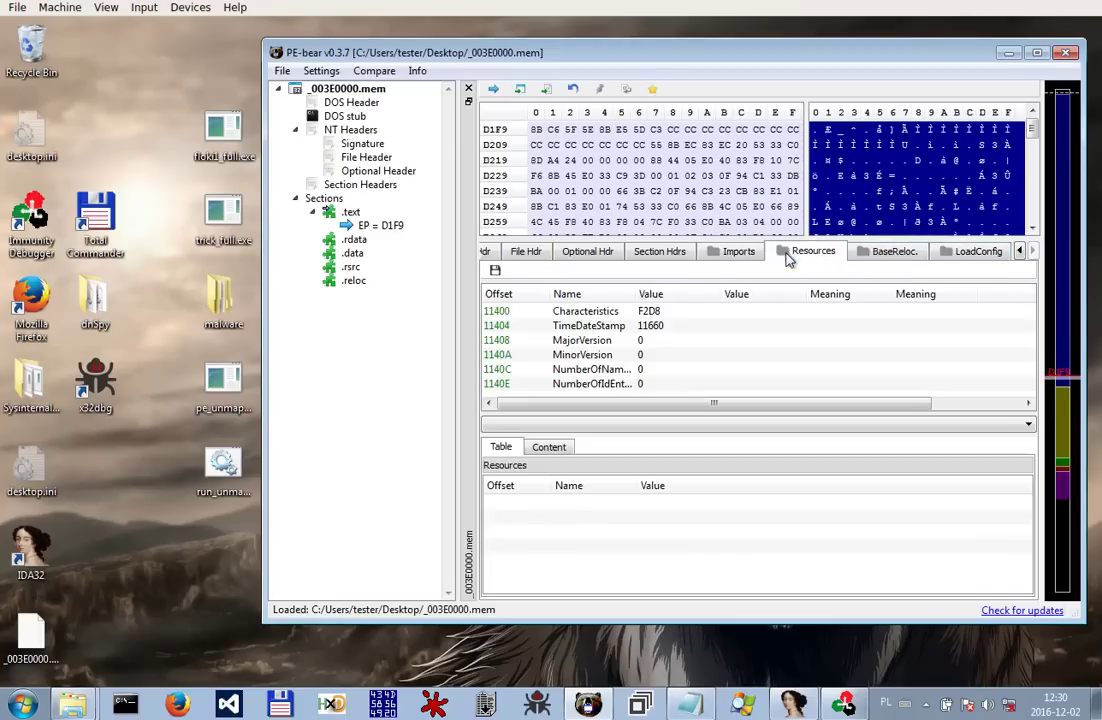
left_click(735, 254)
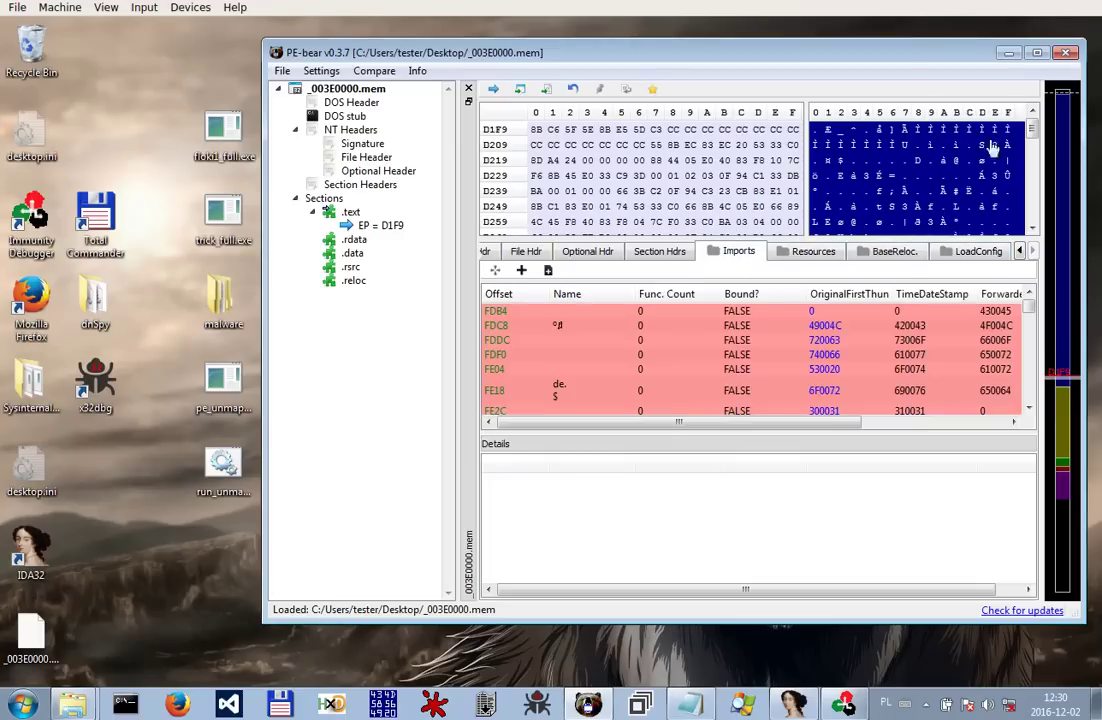
left_click(1065, 55)
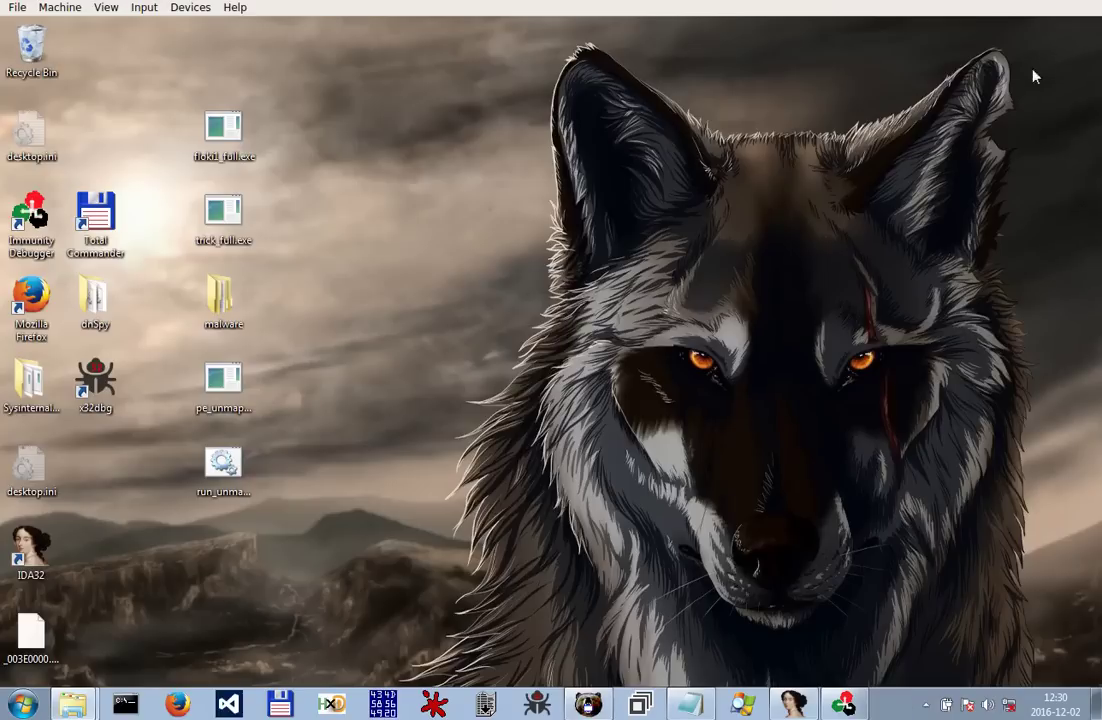
Copy the full file name of the _003E0000.mem dump on the desktop.
left_click(30, 630)
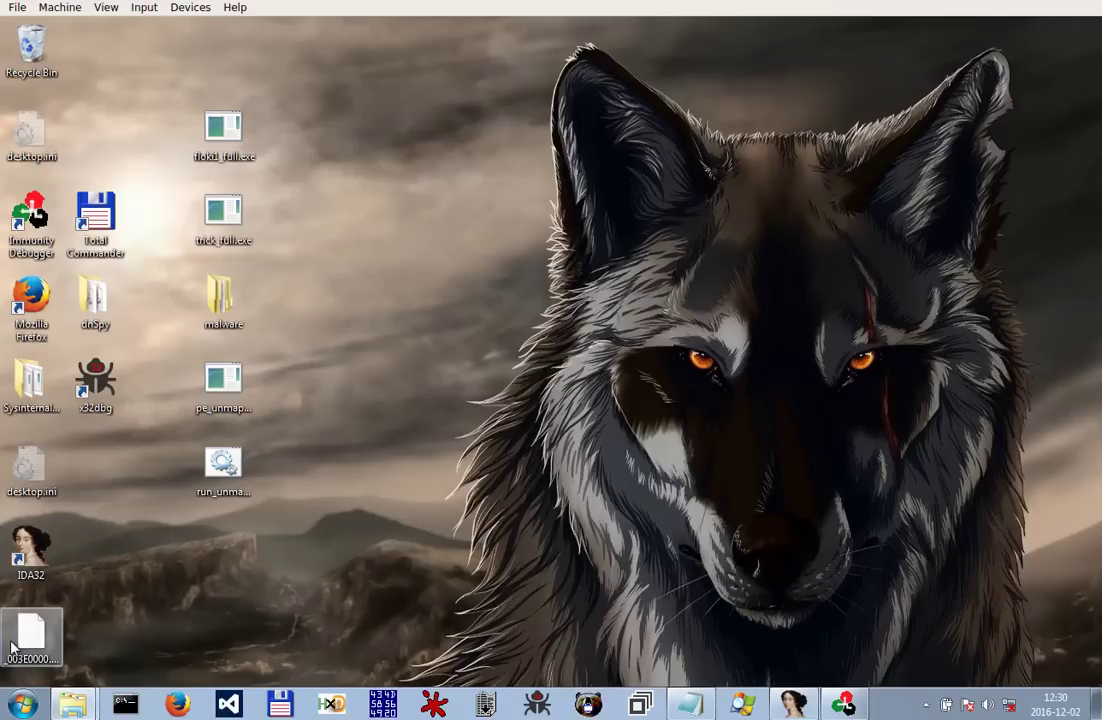
right_click(30, 630)
left_click(86, 605)
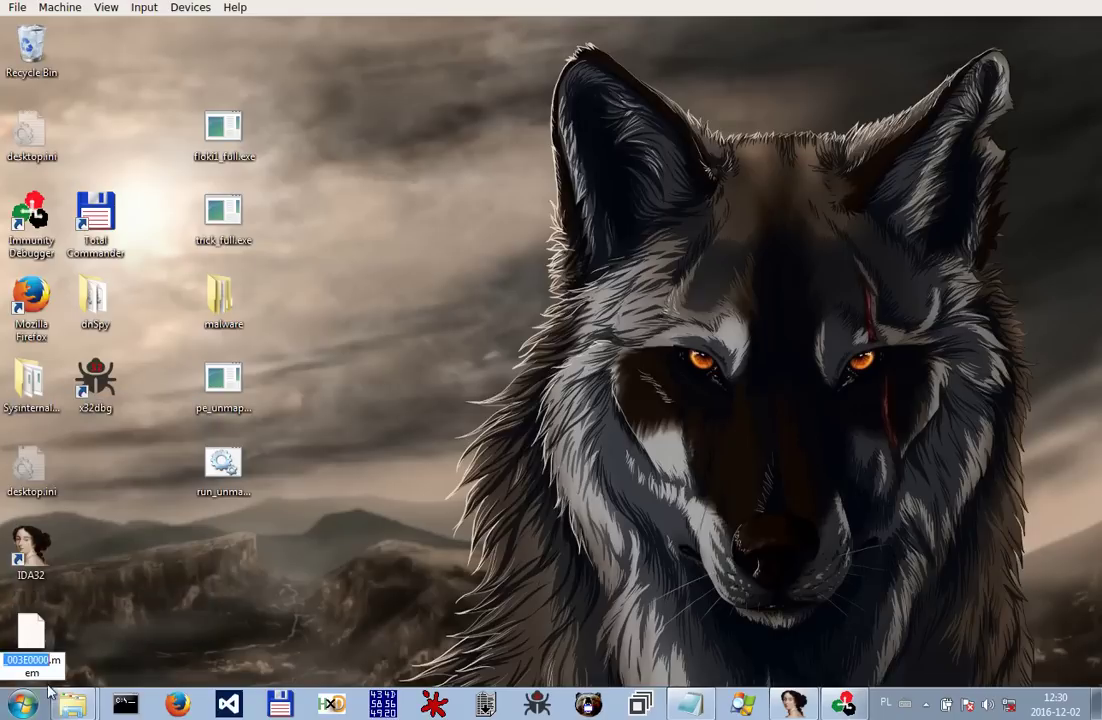
key("ctrl+a")
key("ctrl+c")
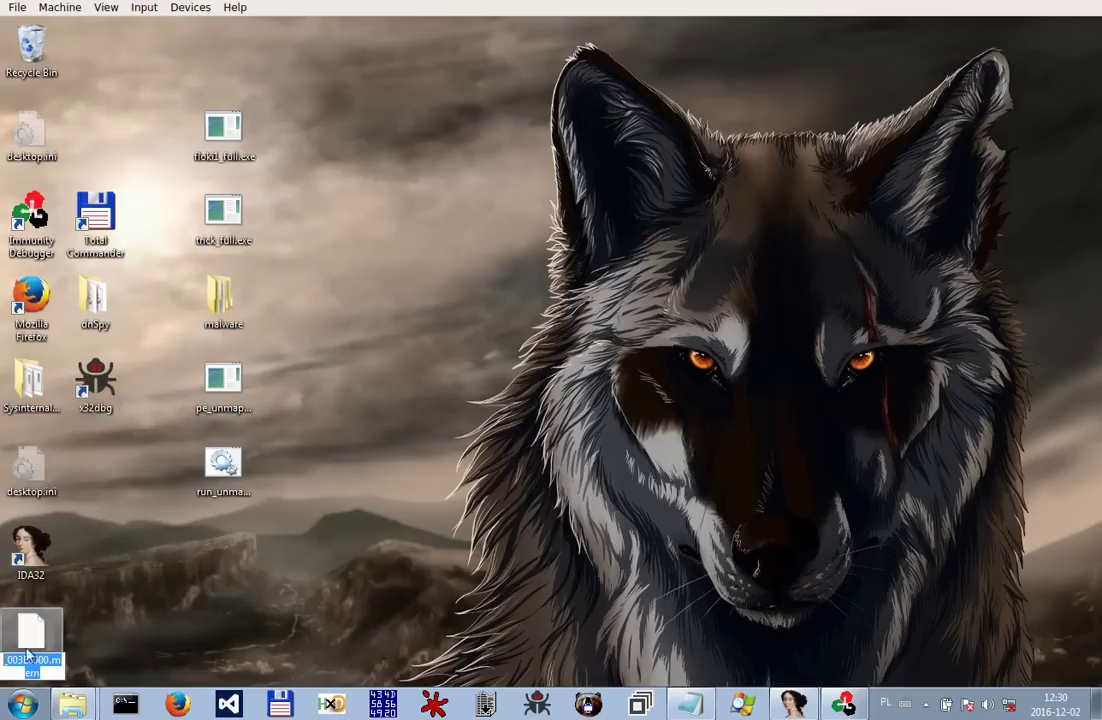
Edit run_unmapper.bat to read "pe_unmapper.exe _003E0000.mem 003E0000 trick.exe" and save it.
right_click(225, 470)
left_click(272, 184)
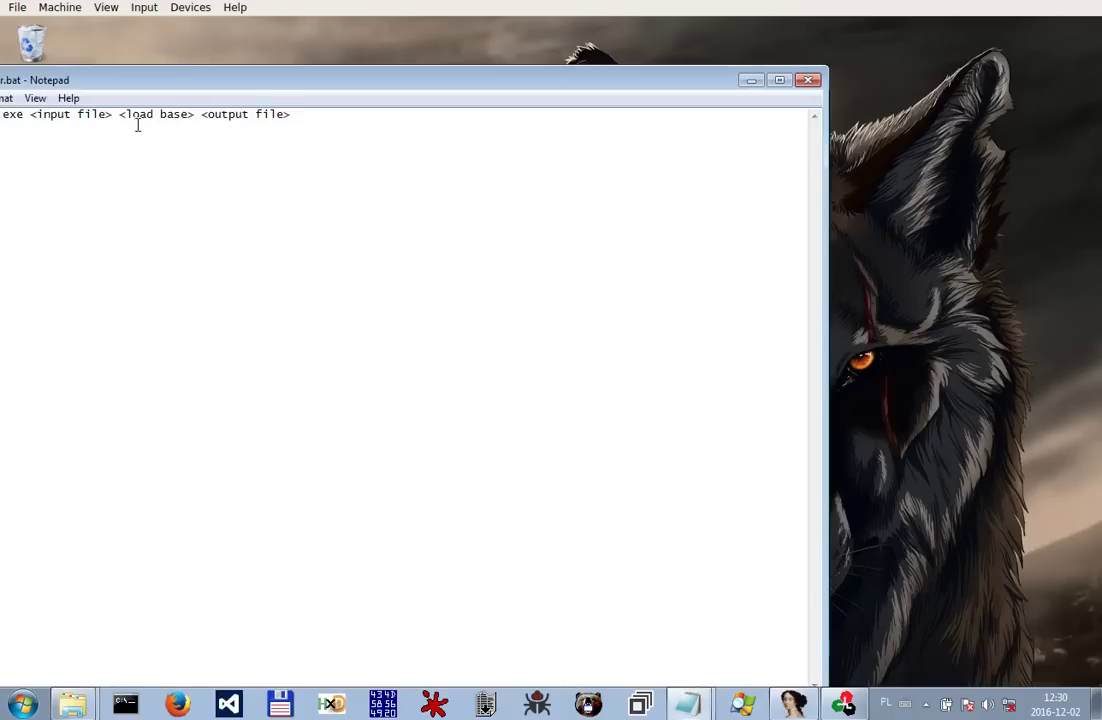
left_click_drag(197, 83, 460, 111)
left_click_drag(288, 142, 607, 158)
key("ctrl+v")
key("ctrl+v")
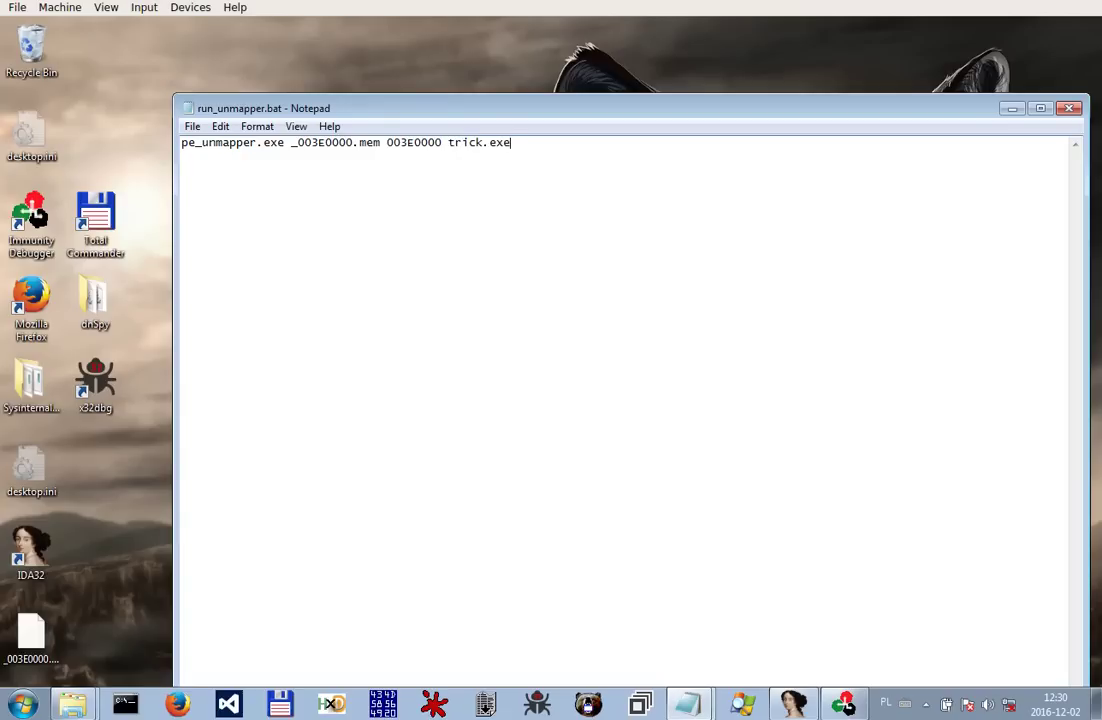
left_click(1068, 108)
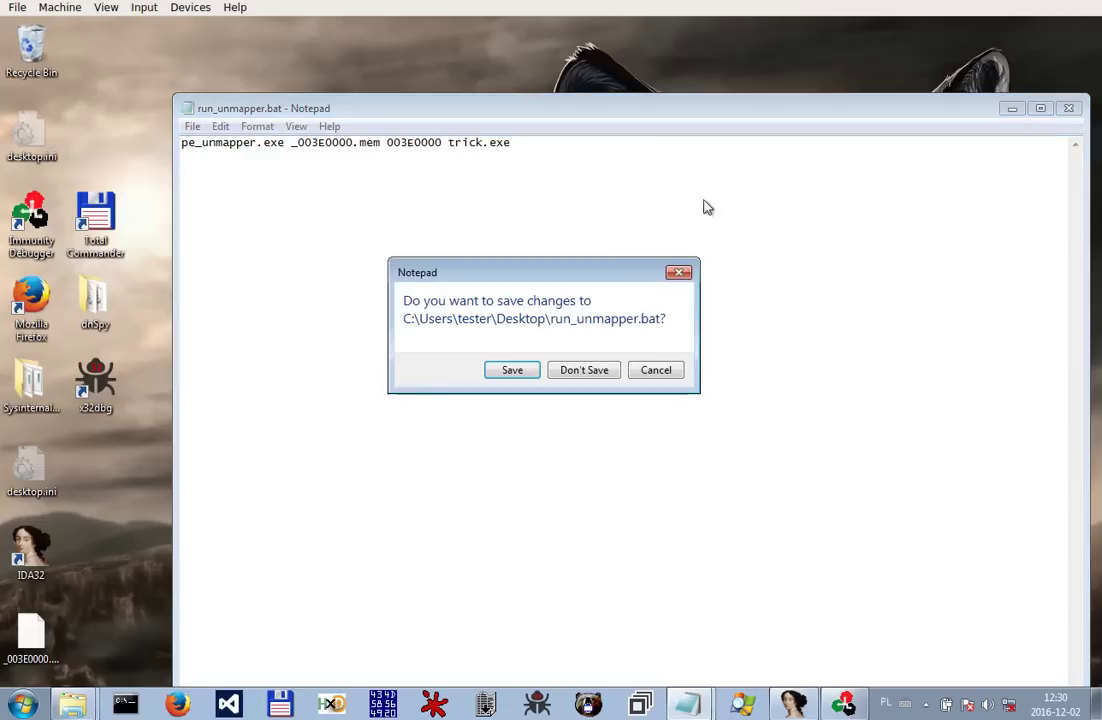
left_click(509, 368)
Run run_unmapper.bat, review the relocation and section-copying output, and dismiss the console.
double_click(243, 478)
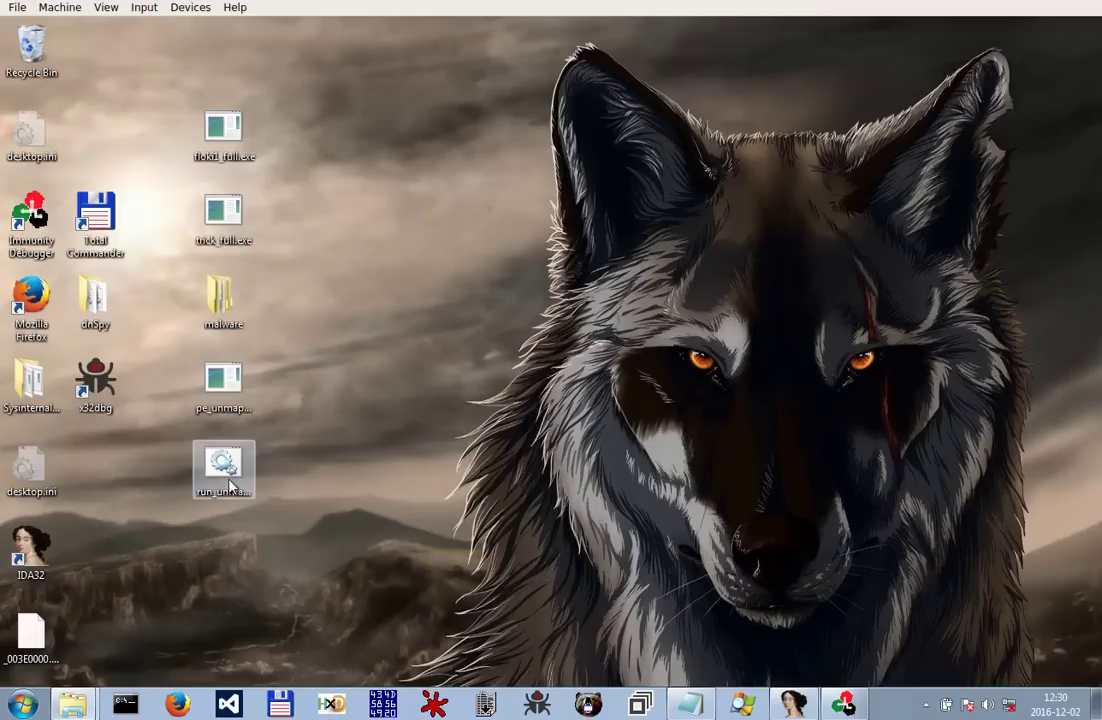
scroll(338, 288, "up", 10)
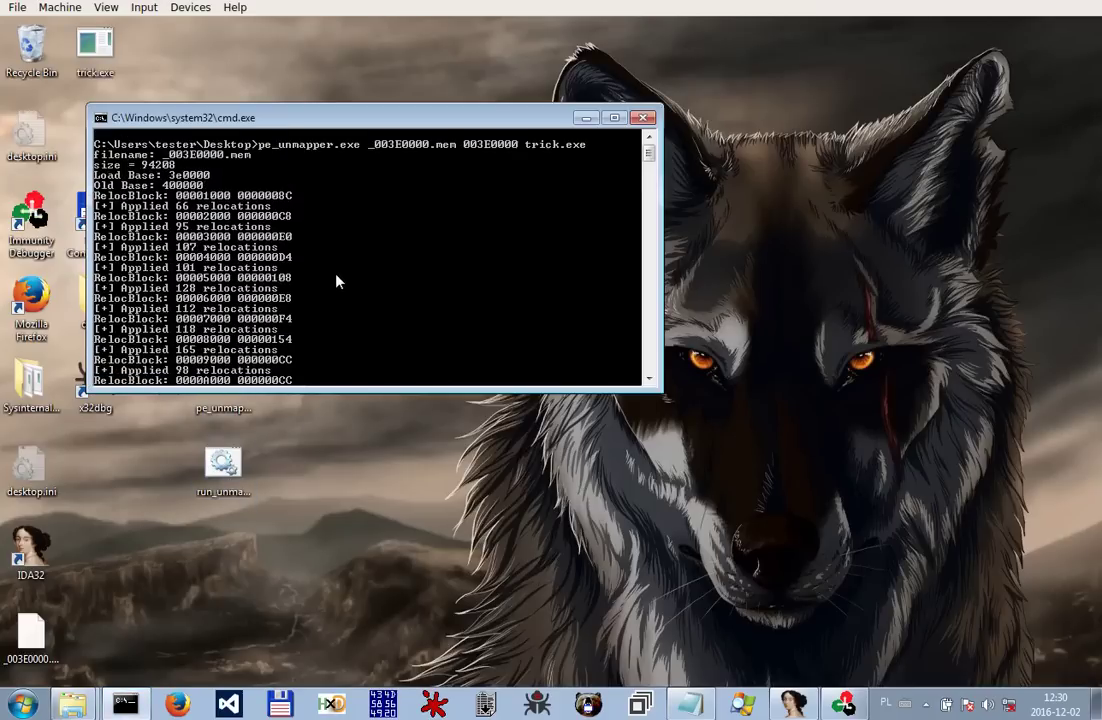
scroll(338, 283, "down", 10)
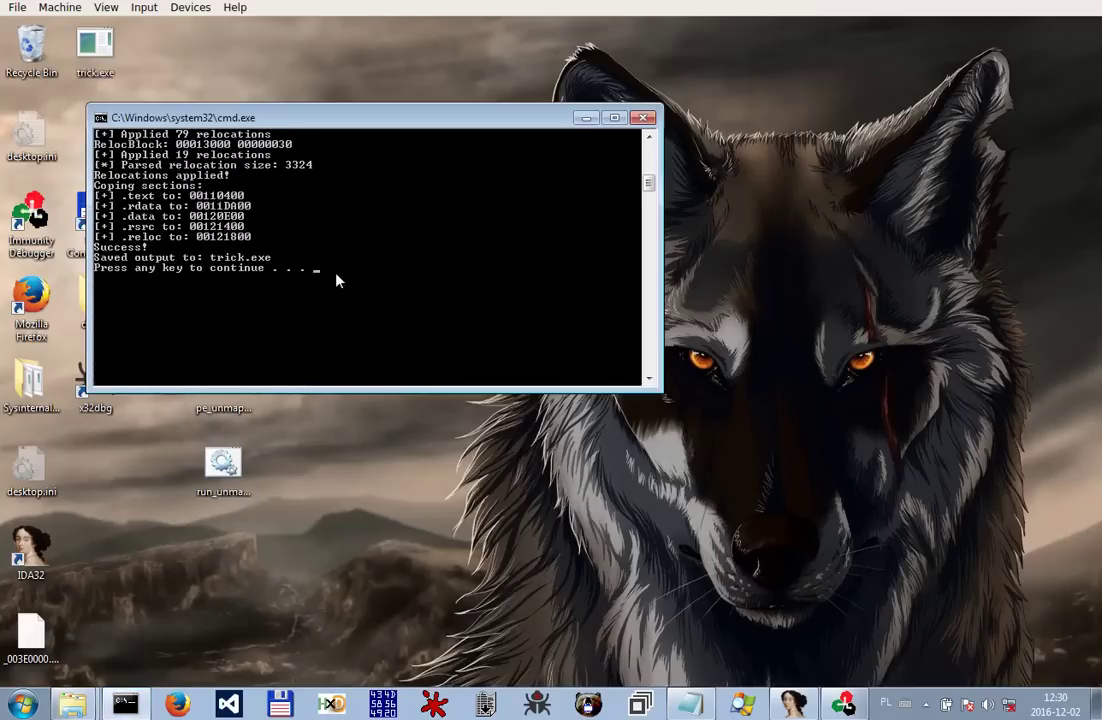
key("Return")
Load trick.exe from the desktop into Immunity Debugger in place of trick_full.exe and maximize the debugger window.
left_click(95, 45)
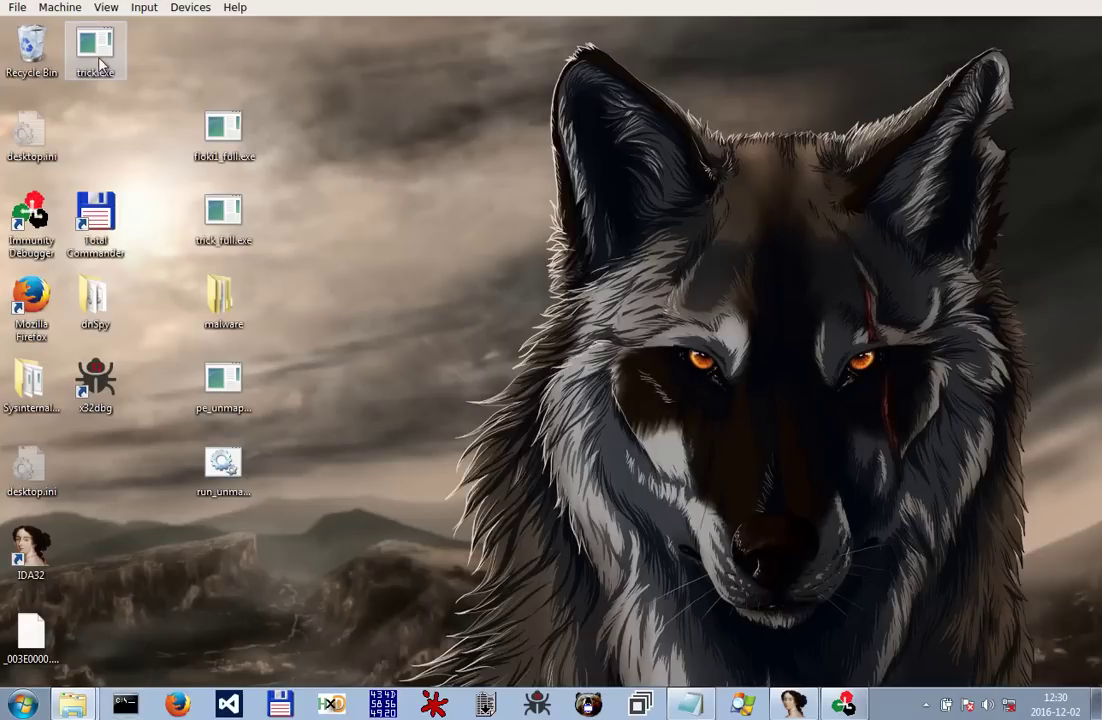
left_click(843, 705)
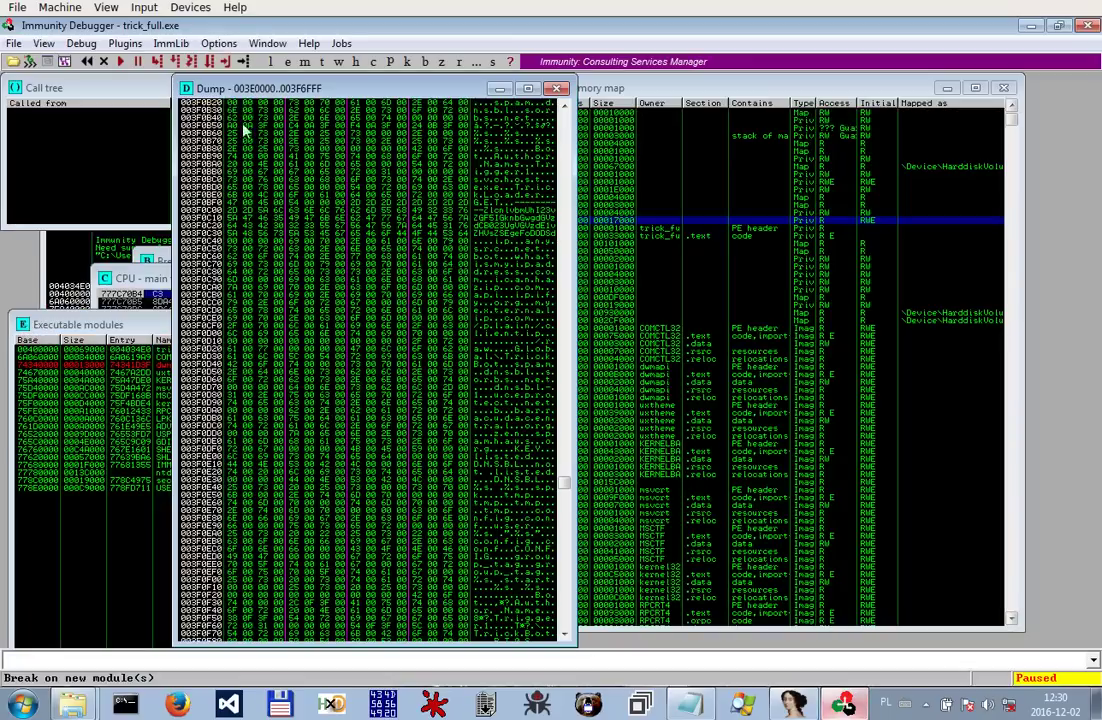
double_click(214, 25)
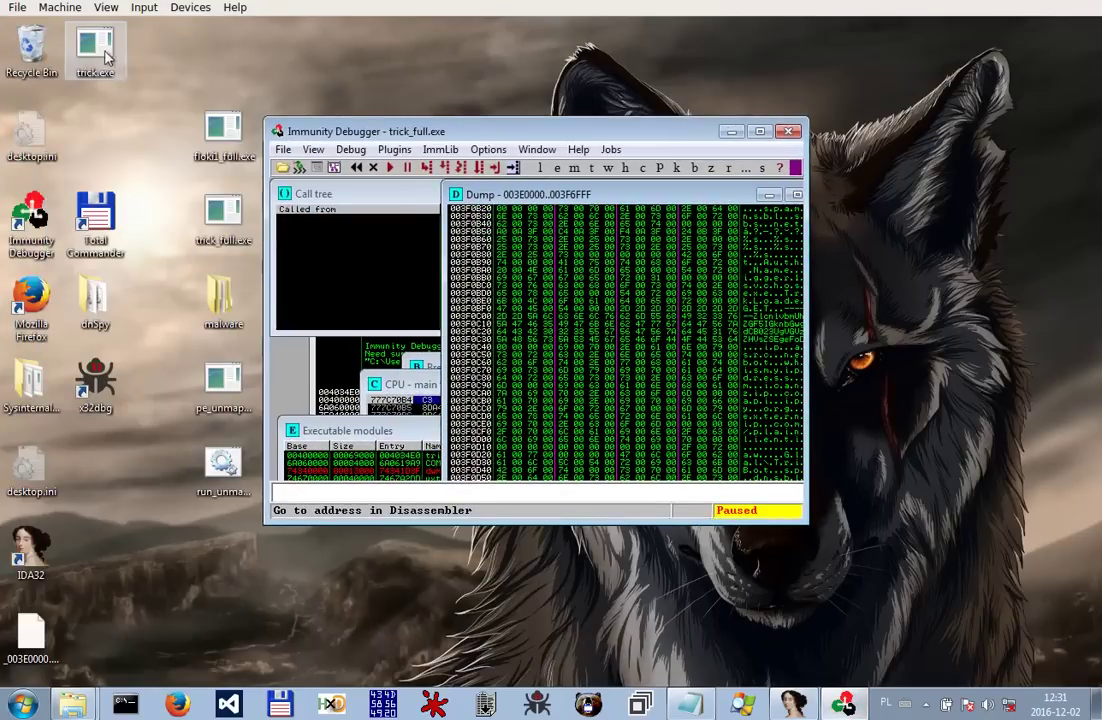
key("ctrl+F2")
left_click(628, 437)
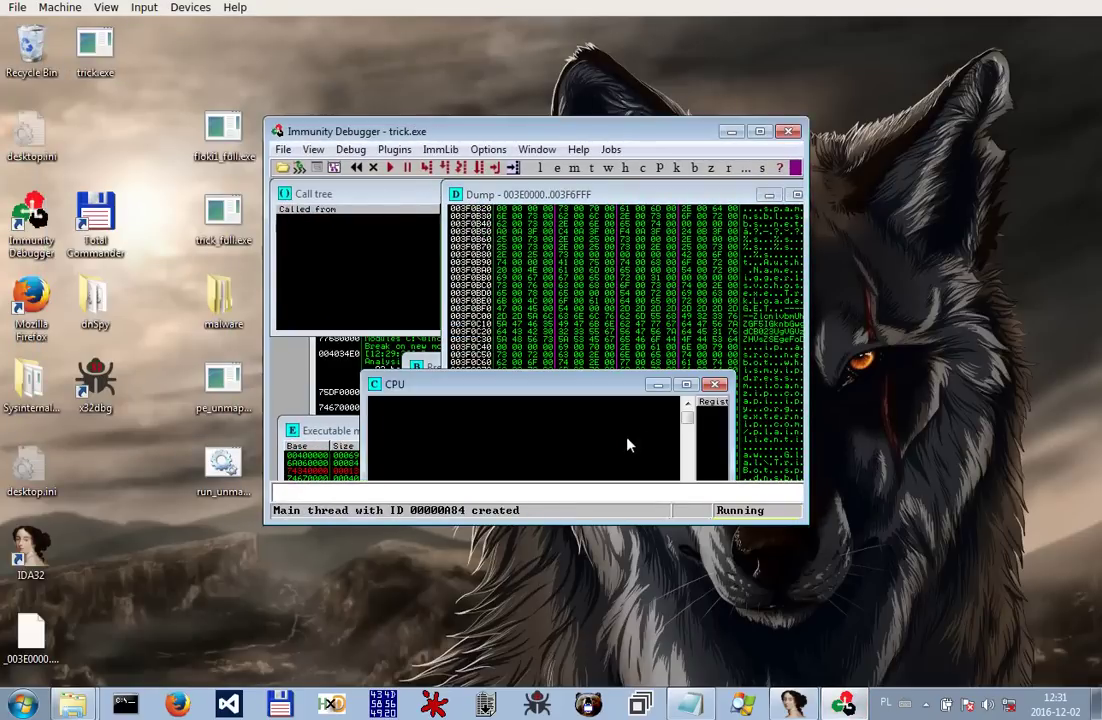
double_click(670, 138)
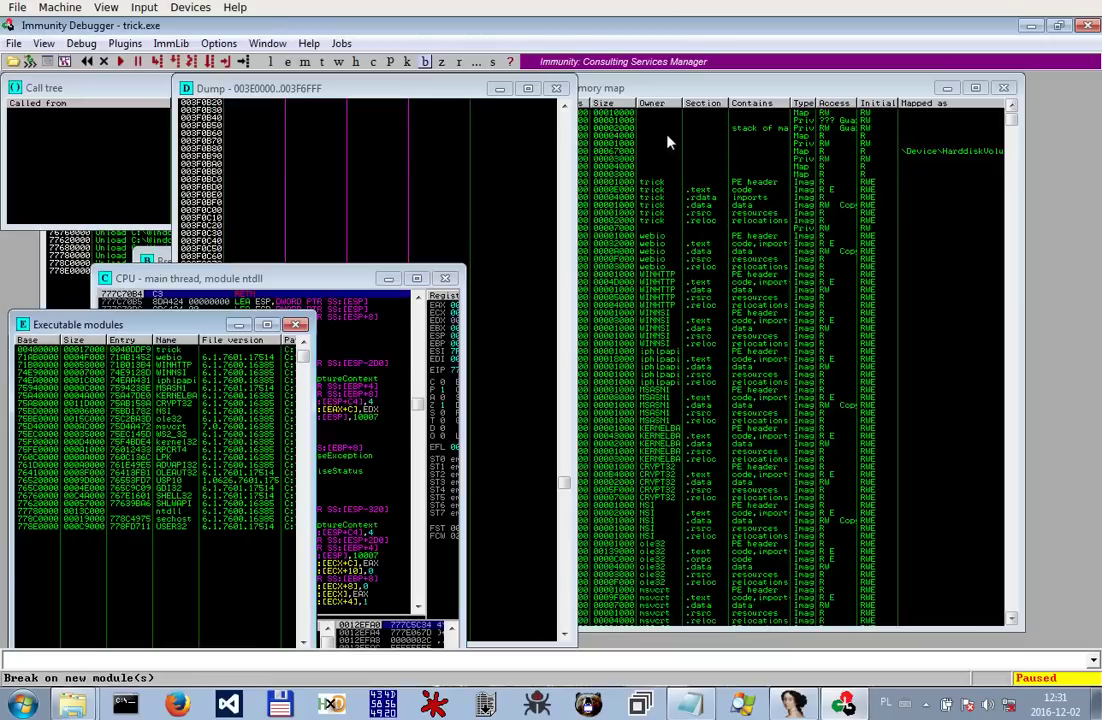
Resume trick.exe once and disable Break on new module (DLL) in the debugging event options.
left_click(123, 62)
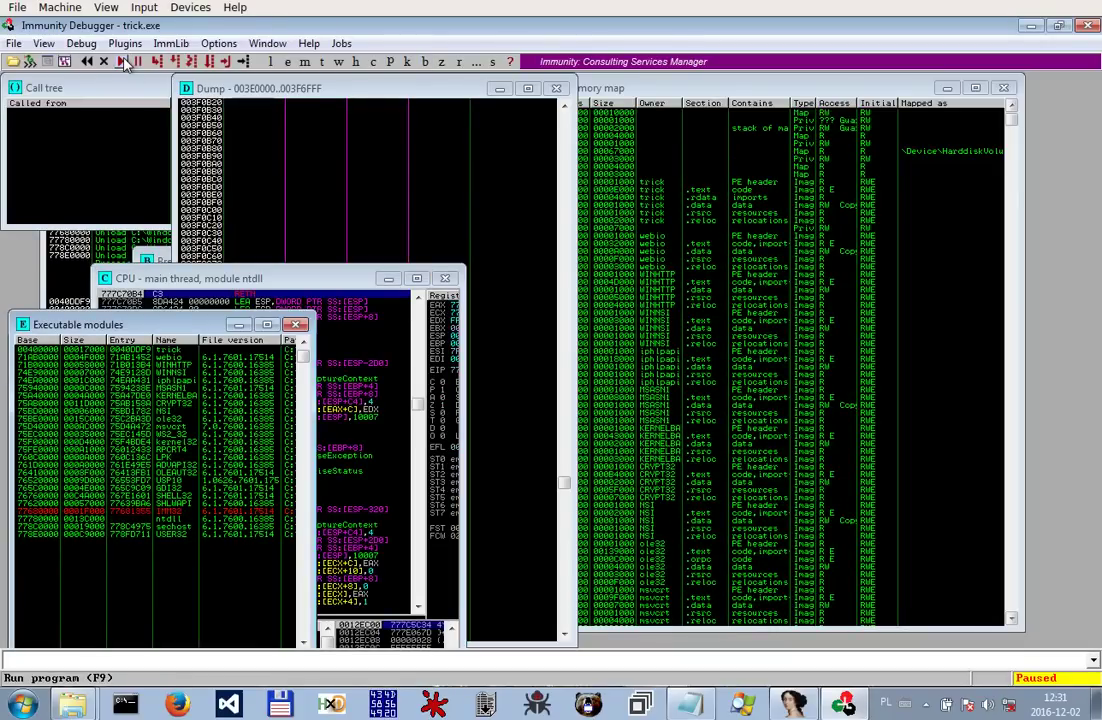
left_click(215, 43)
left_click(250, 82)
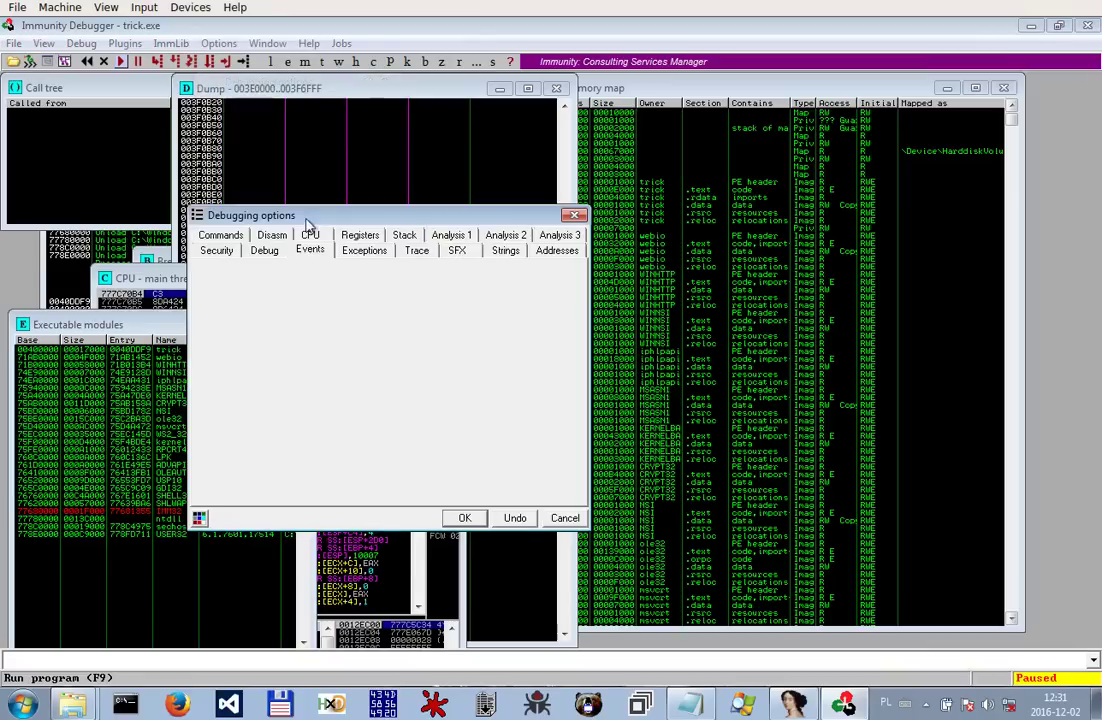
left_click(265, 251)
left_click(310, 250)
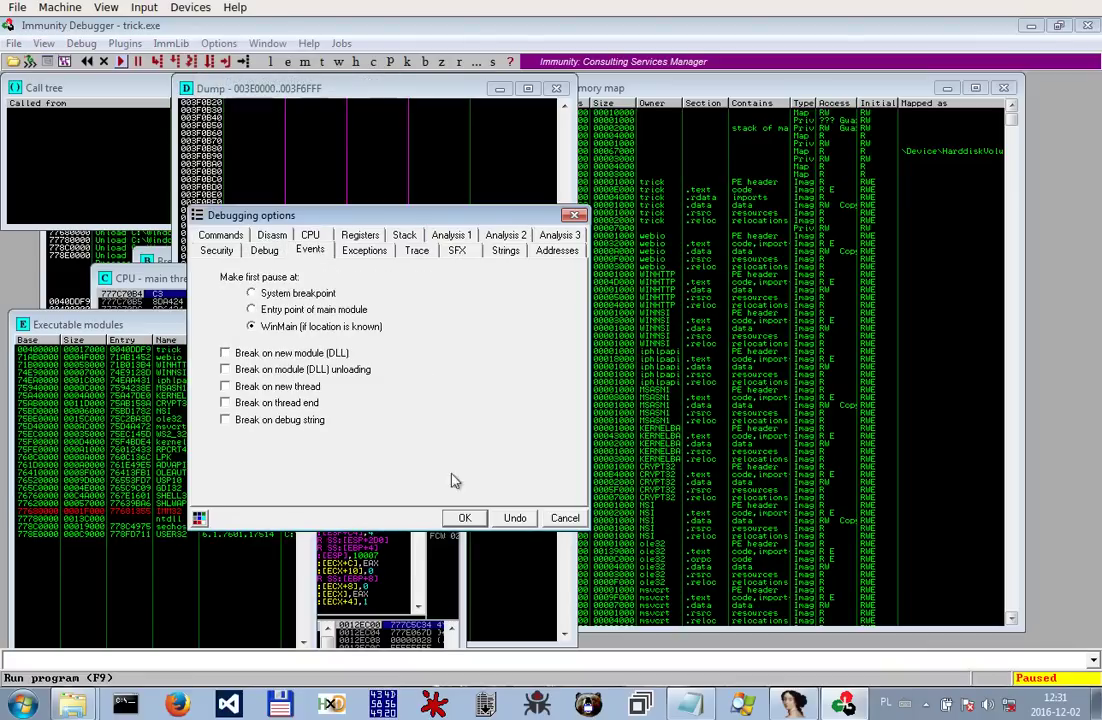
left_click(464, 517)
Run trick.exe in the debugger past its entry pause and select its PE header in the memory map.
left_click(123, 62)
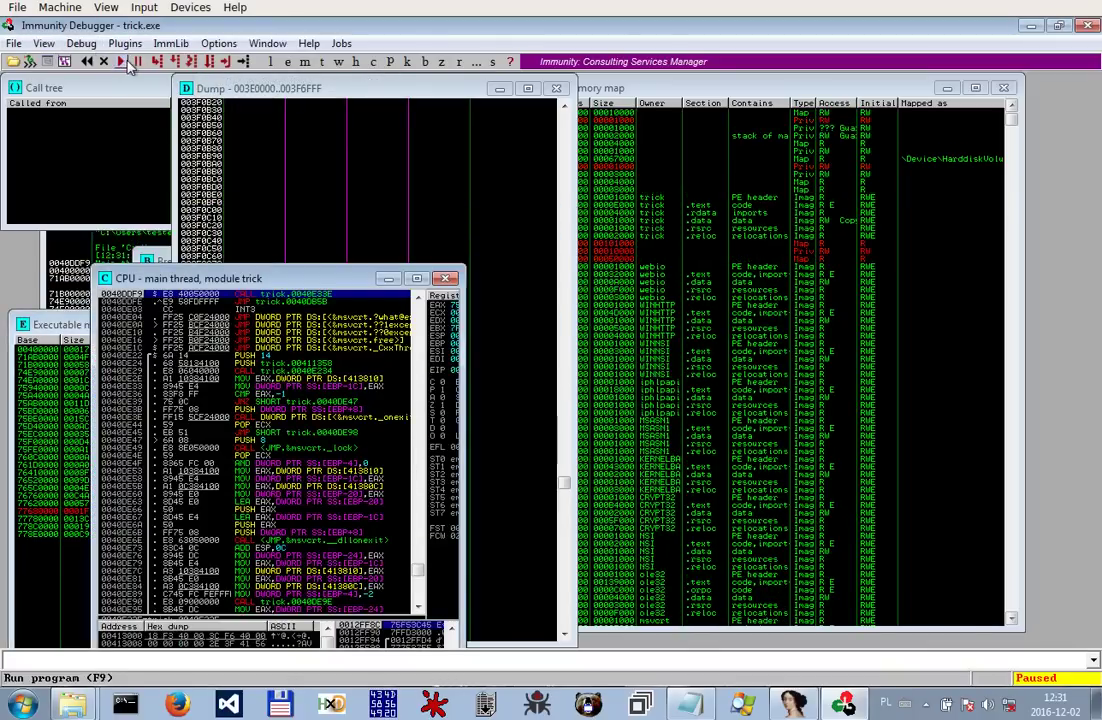
left_click(123, 62)
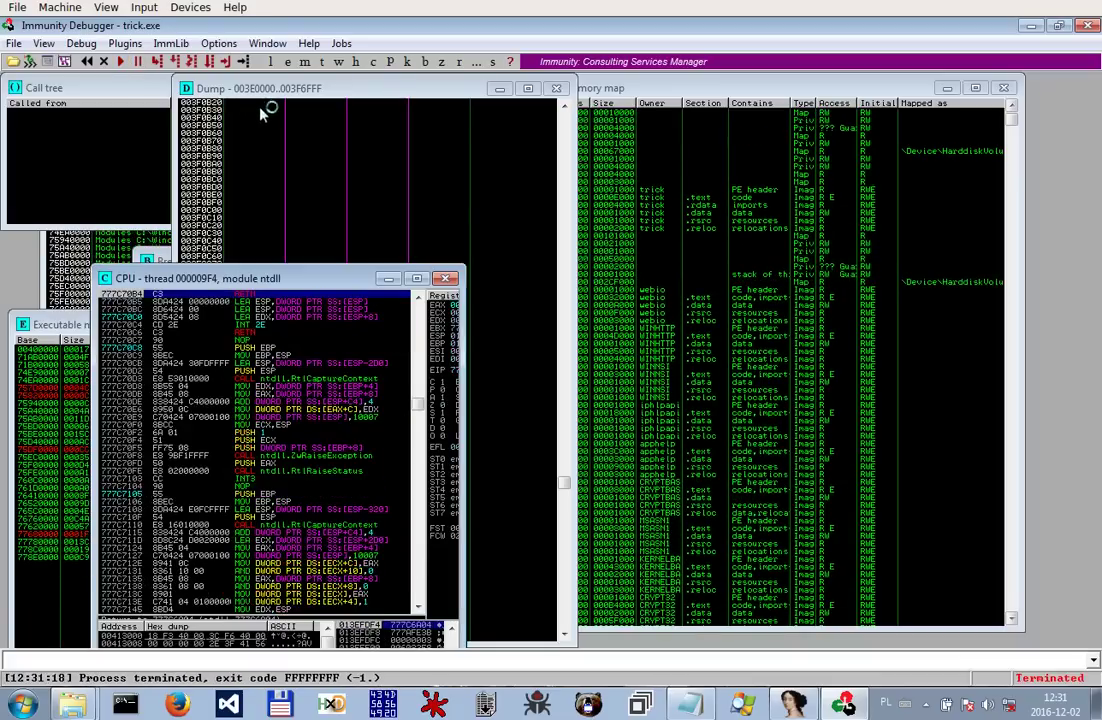
left_click(876, 190)
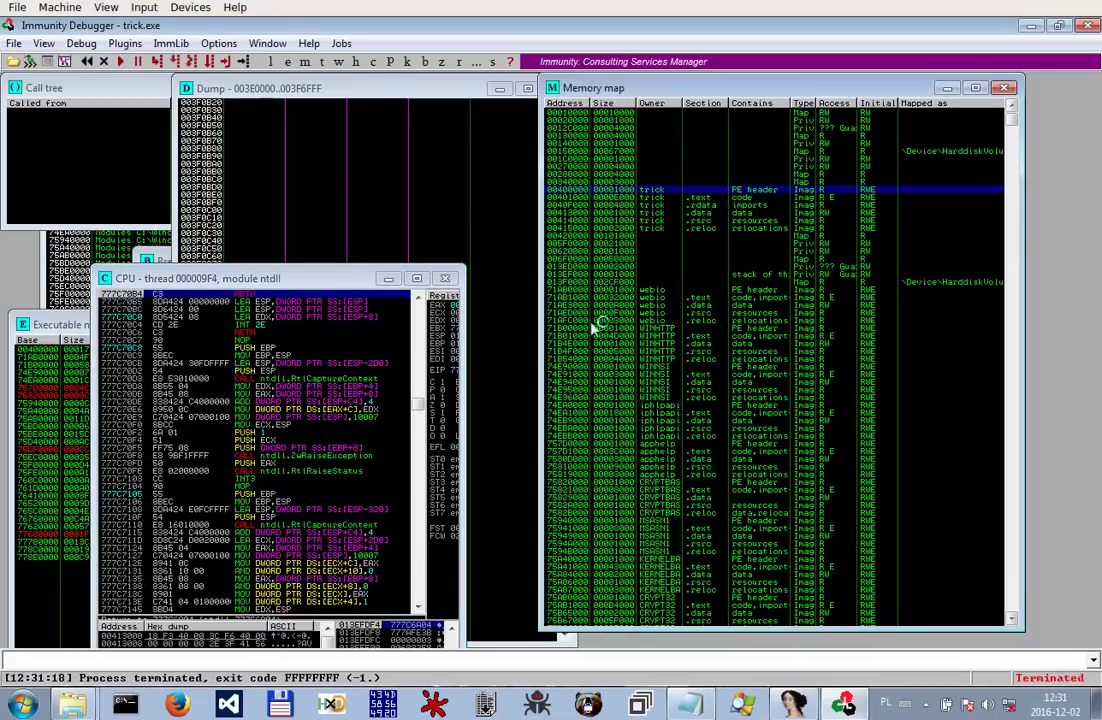
Bring up the AppData\Roaming folder, close Immunity Debugger, and select the group_tag and client_id files in turn.
mouse_move(72, 704)
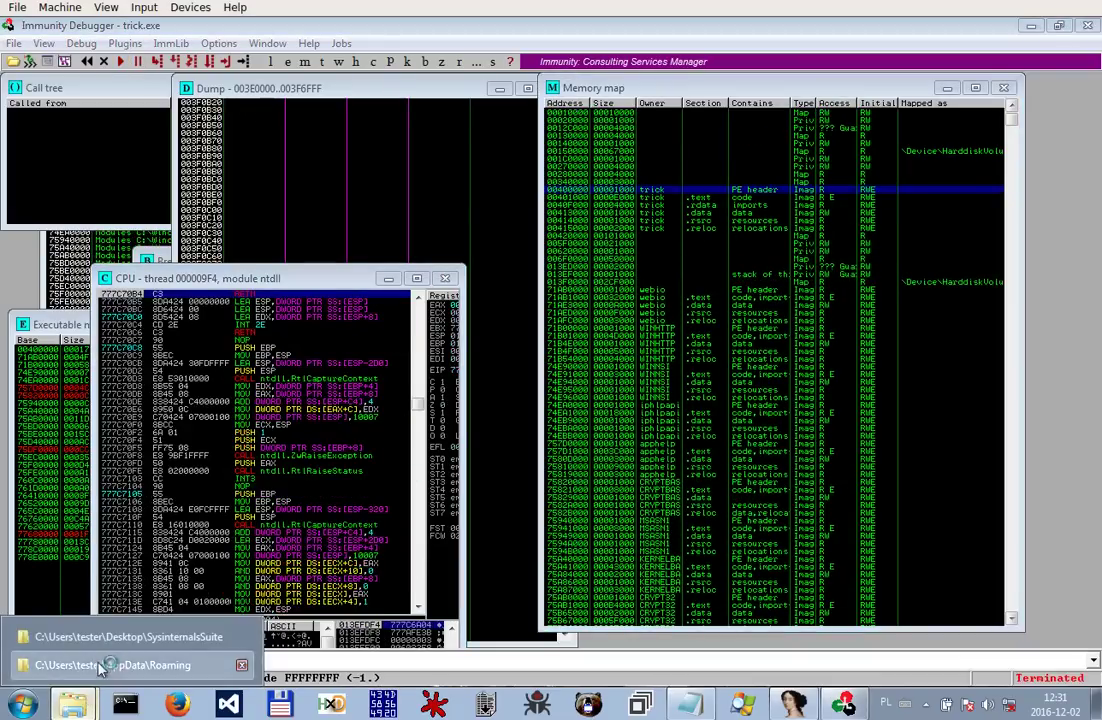
left_click(68, 665)
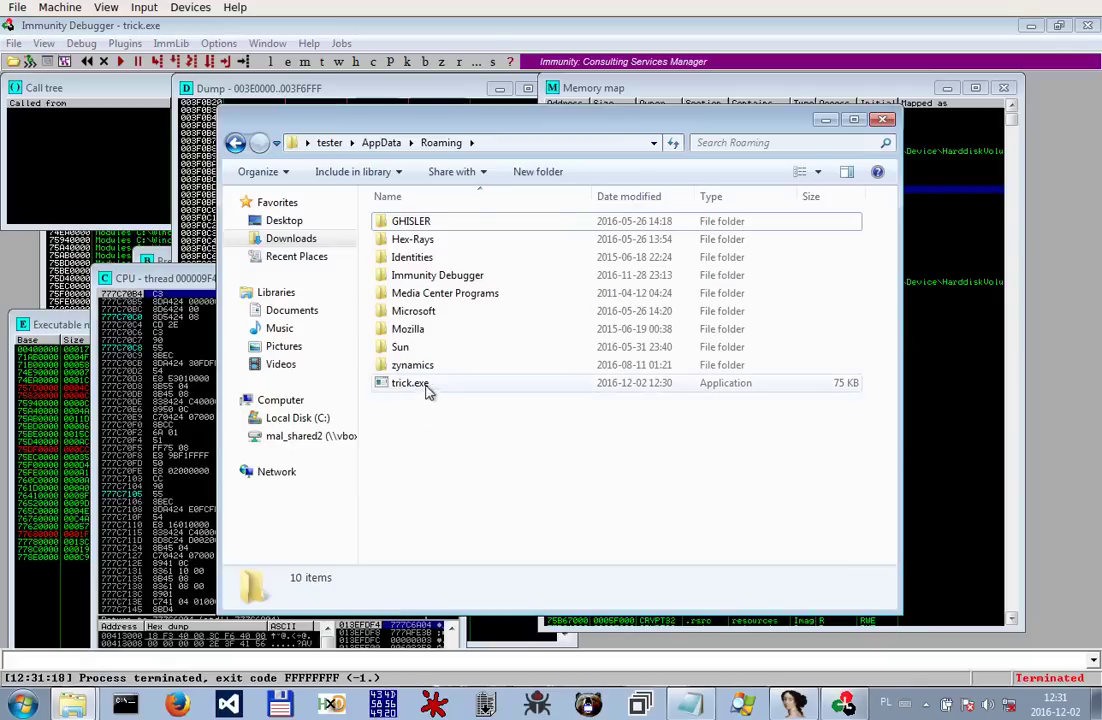
left_click(1087, 26)
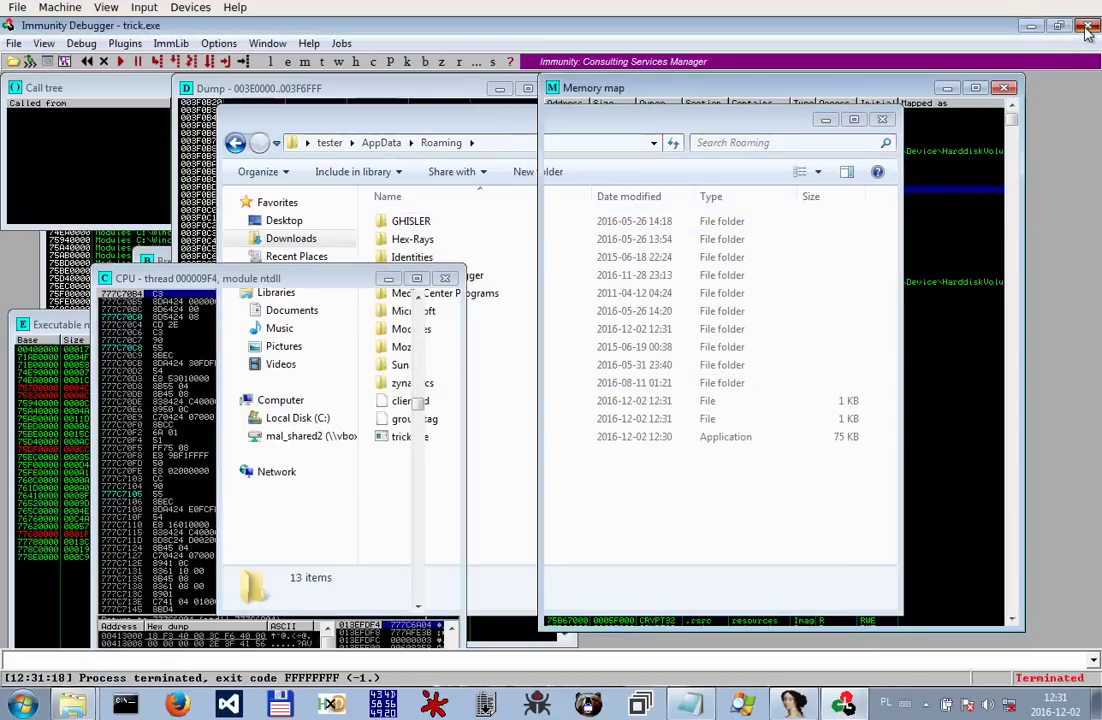
left_click(427, 419)
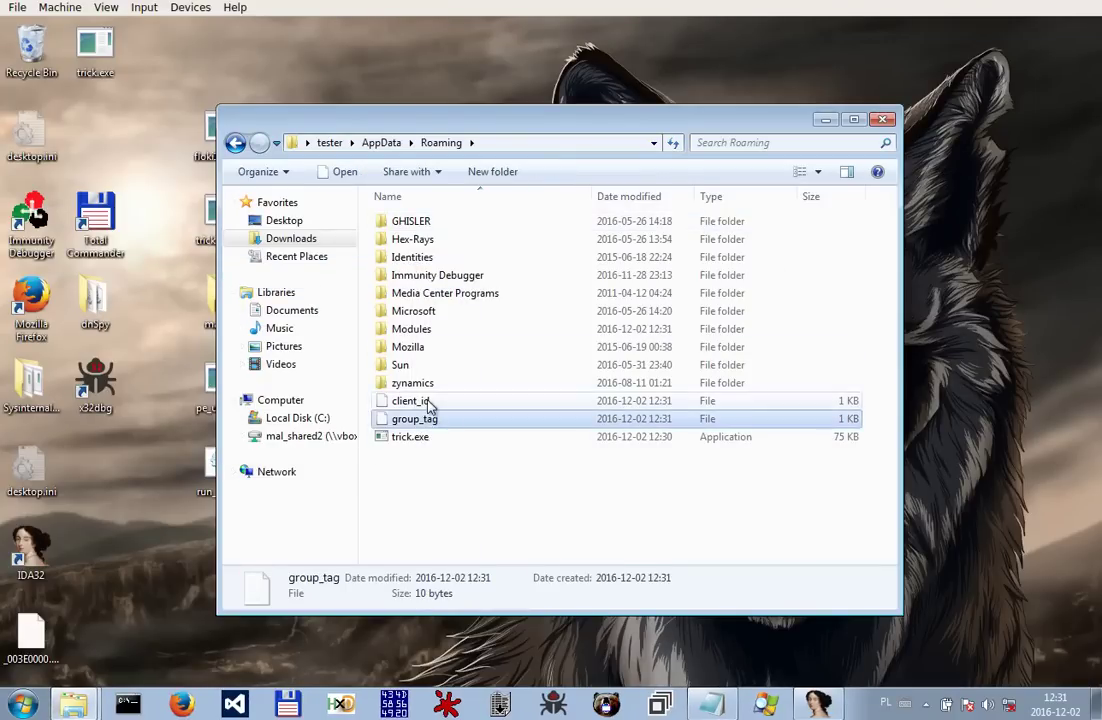
left_click(429, 403)
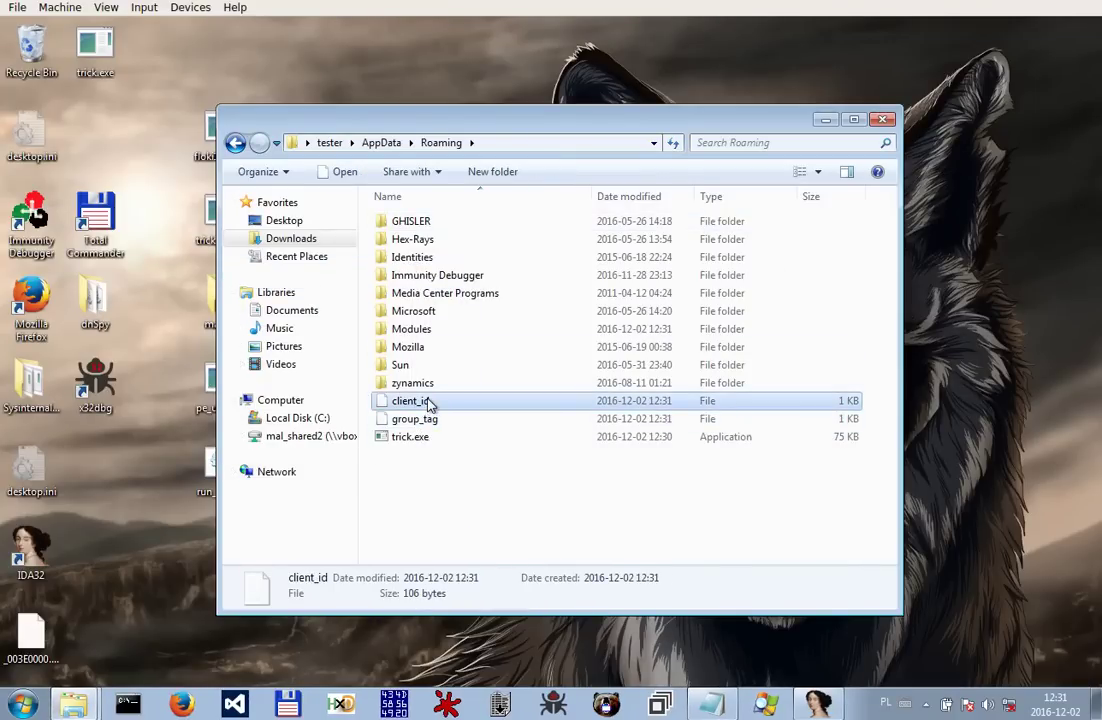
View the contents of the client_id and group_tag files in BareTail, and close BareTail.
left_click(499, 704)
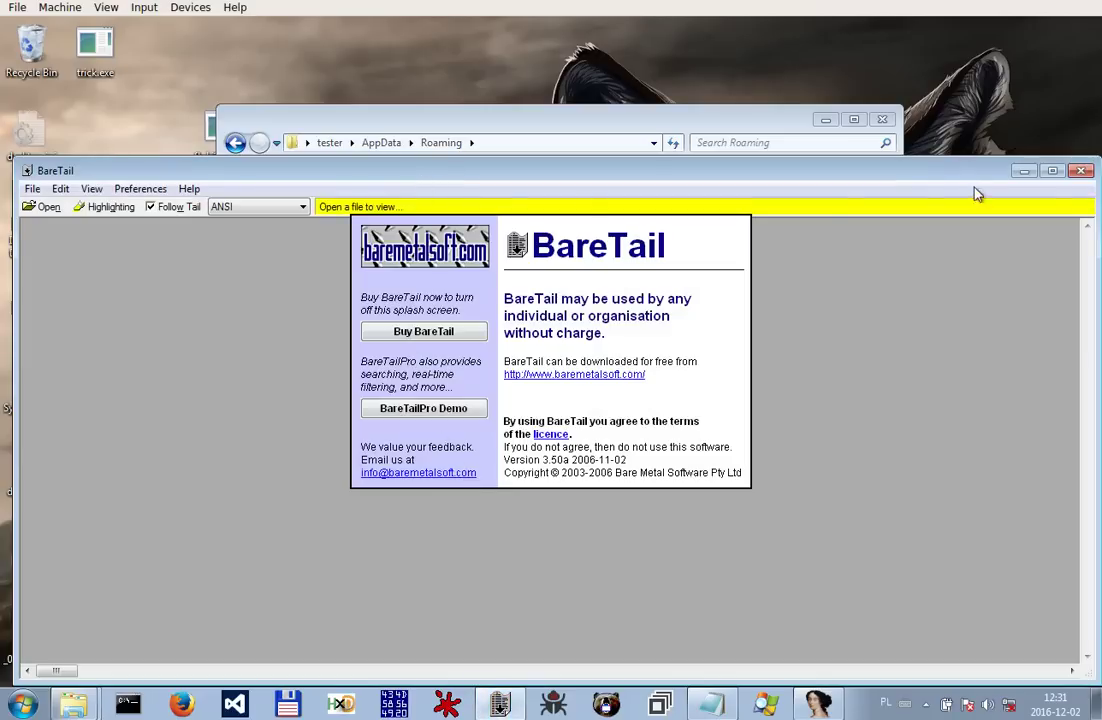
left_click_drag(18, 163, 205, 418)
left_click(502, 264)
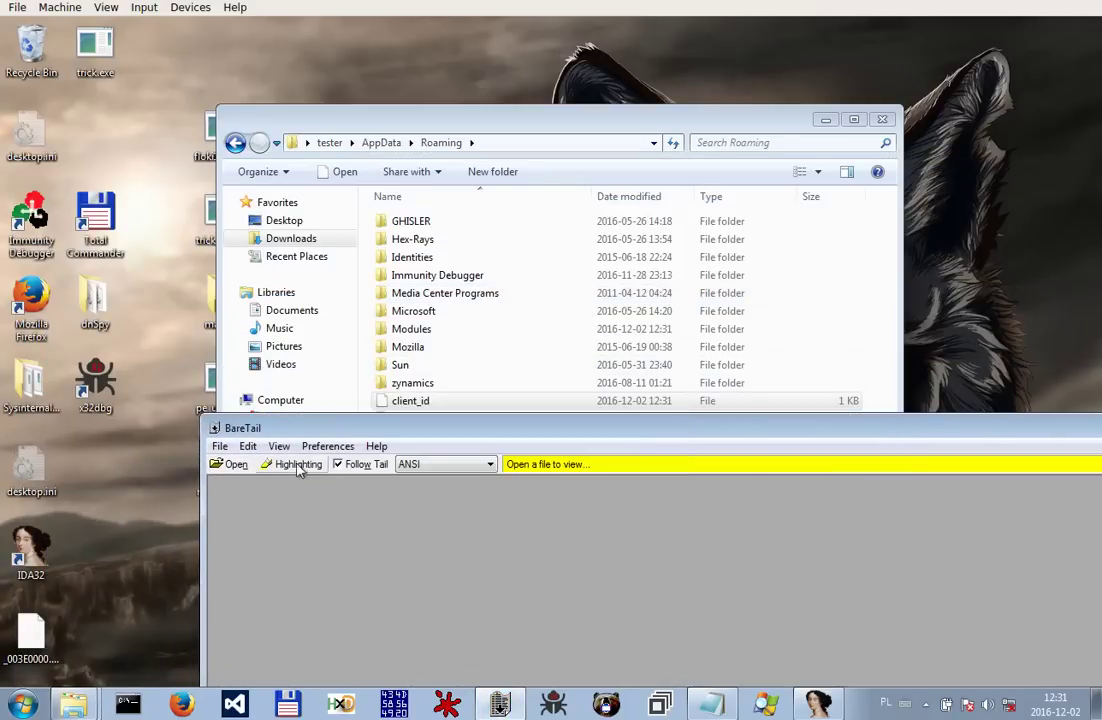
left_click_drag(425, 403, 376, 545)
left_click_drag(425, 418, 374, 580)
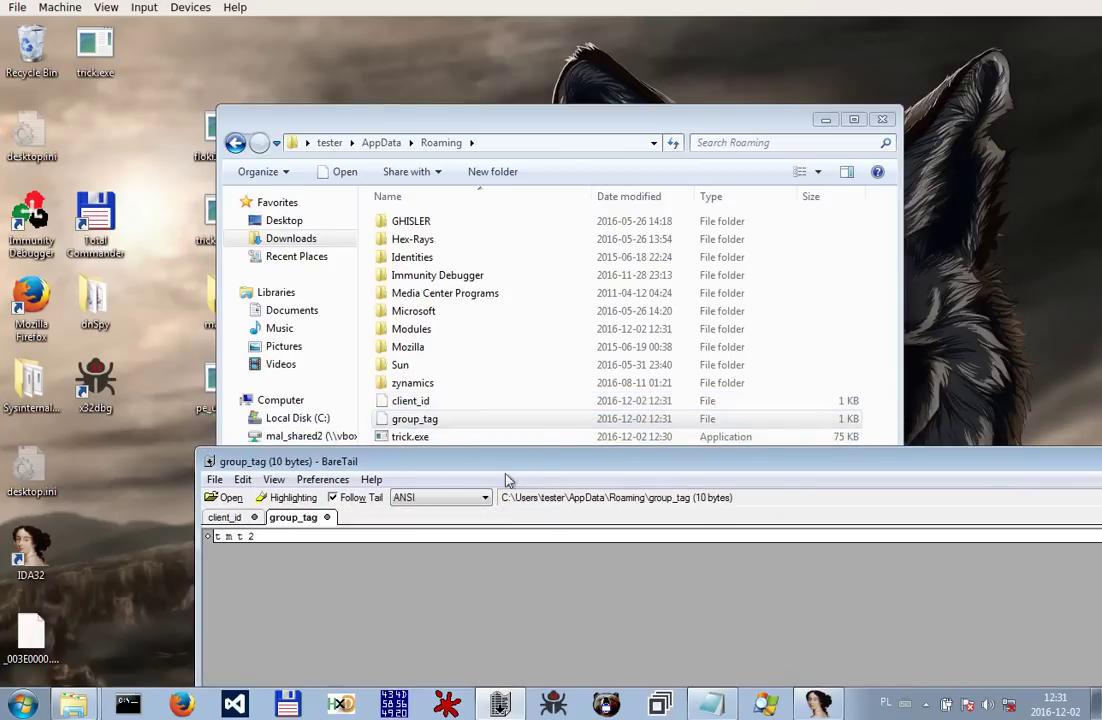
left_click_drag(564, 461, 246, 475)
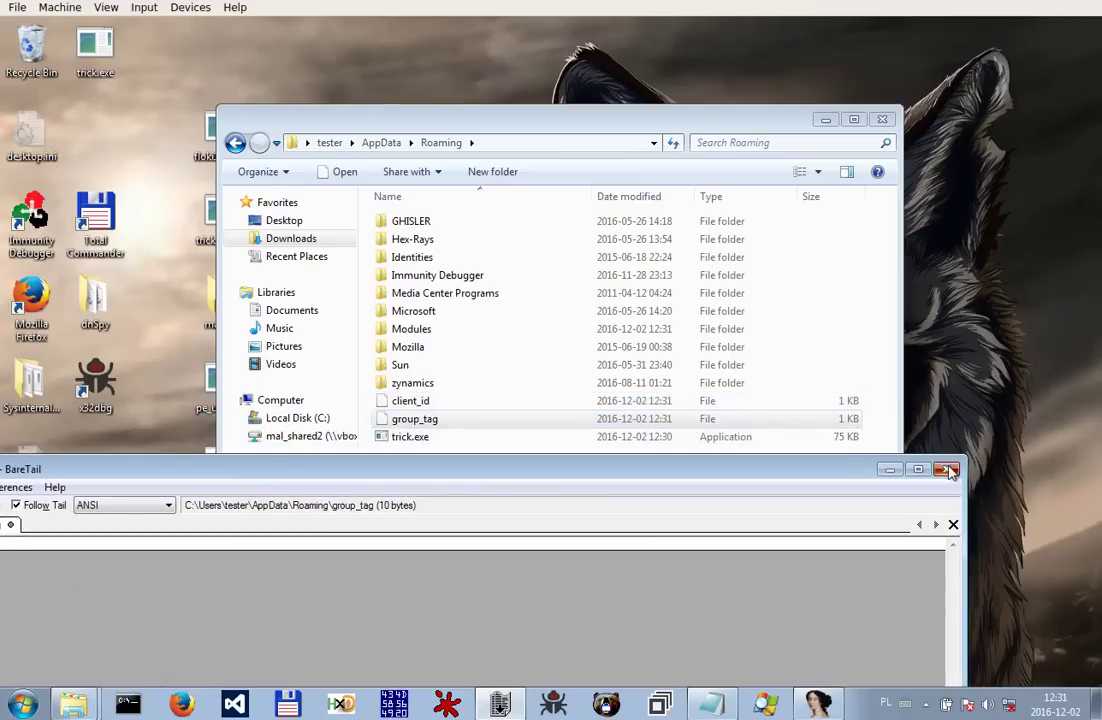
left_click(942, 467)
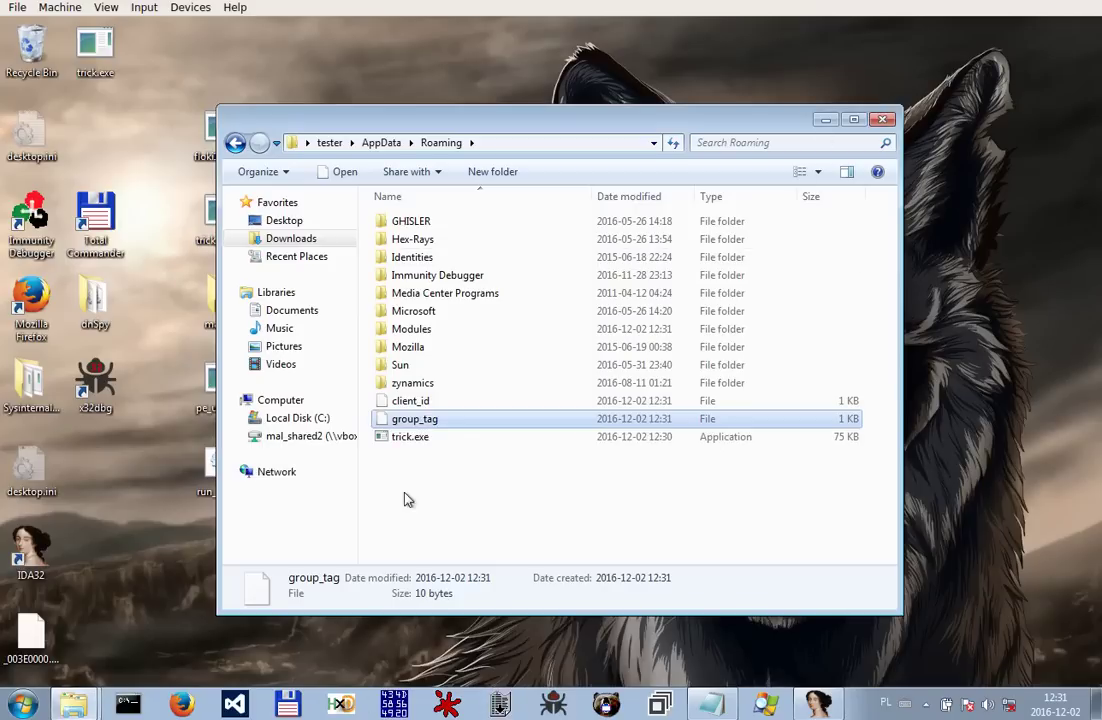
Start Process Explorer and kill the trick.exe process running from AppData\Roaming.
left_click(768, 708)
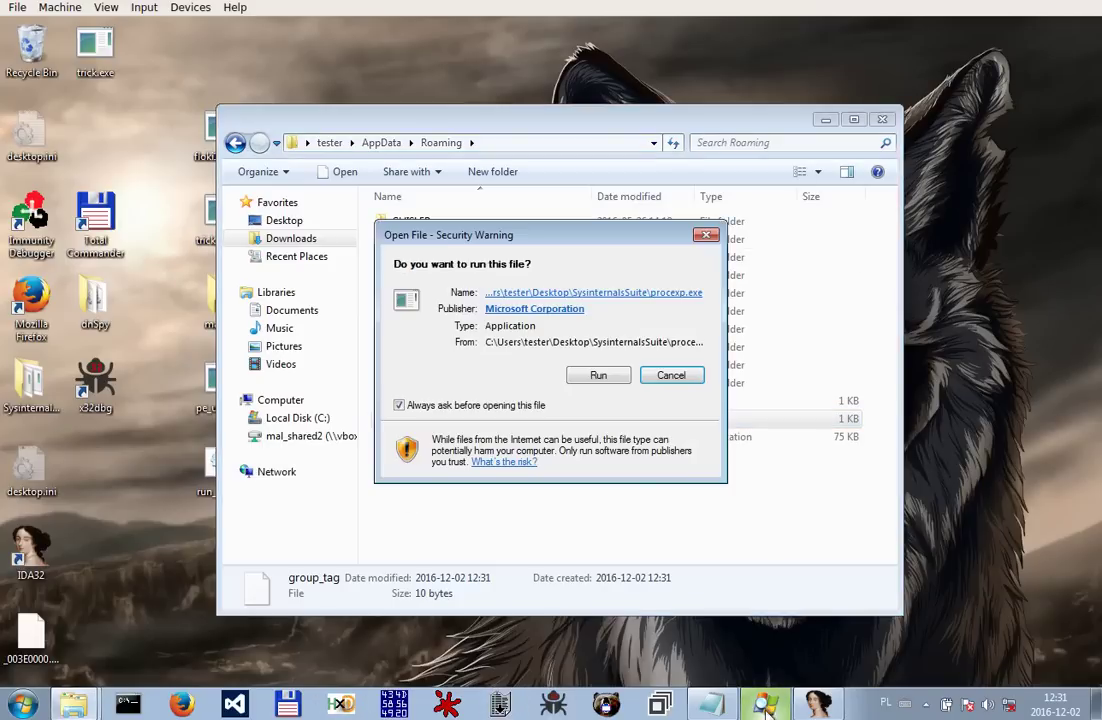
left_click(615, 376)
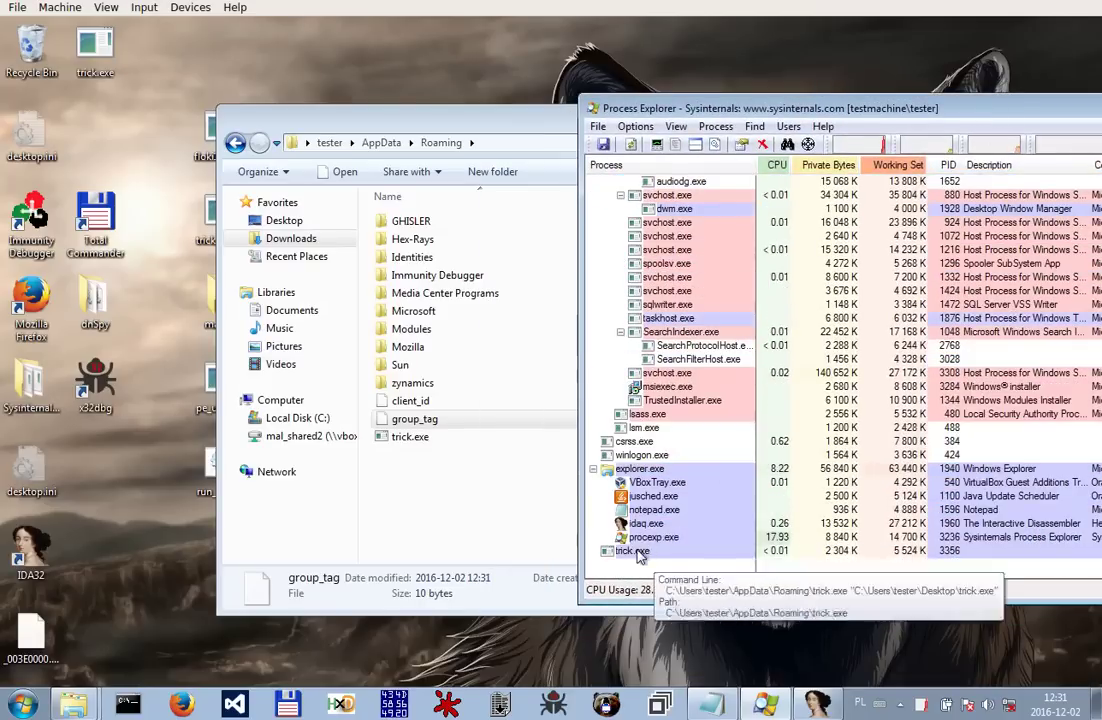
left_click(655, 551)
right_click(655, 550)
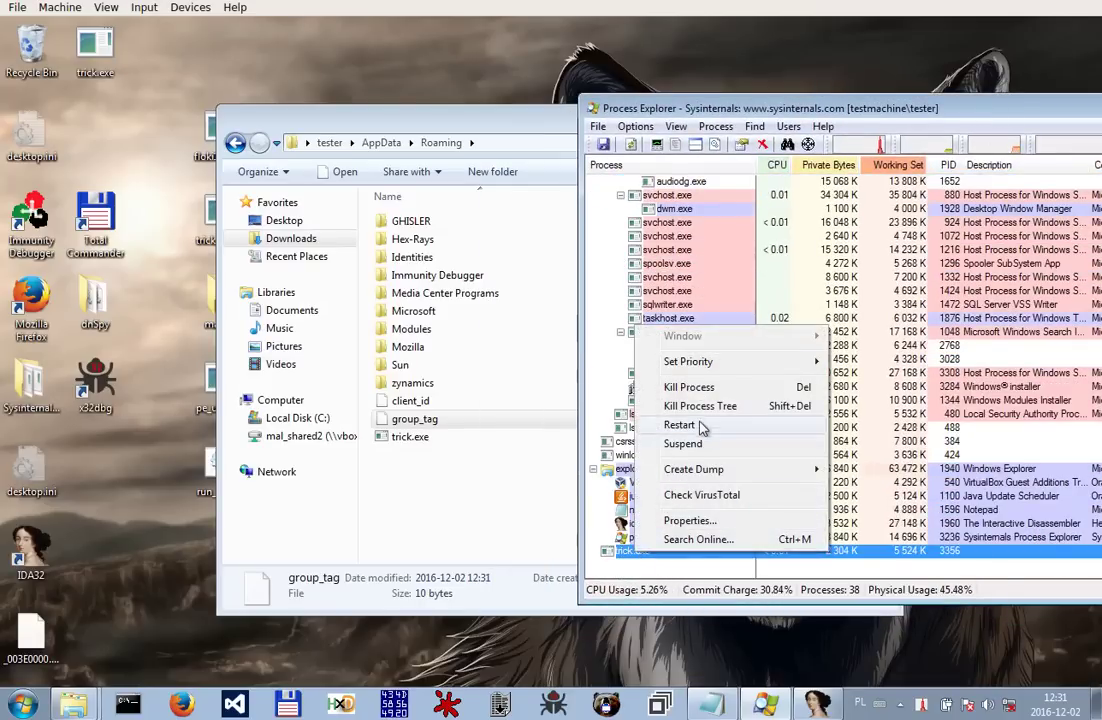
left_click(700, 387)
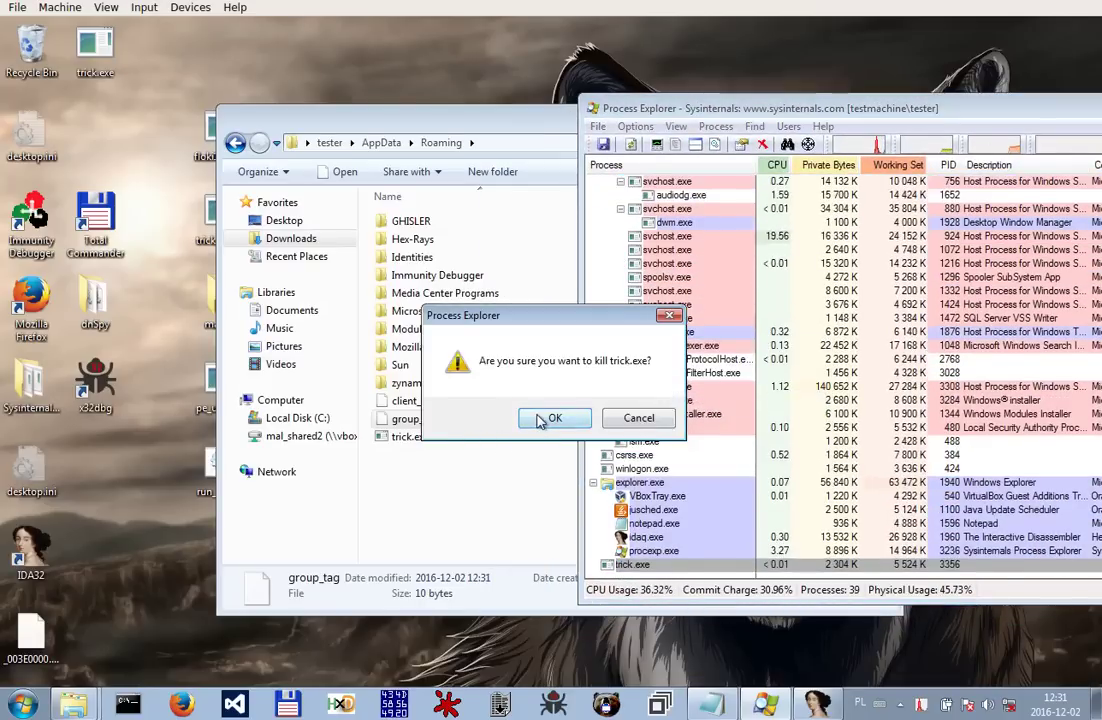
left_click(548, 418)
Delete trick.exe from the AppData\Roaming folder, and close the folder window and Process Explorer.
left_click(430, 437)
right_click(421, 436)
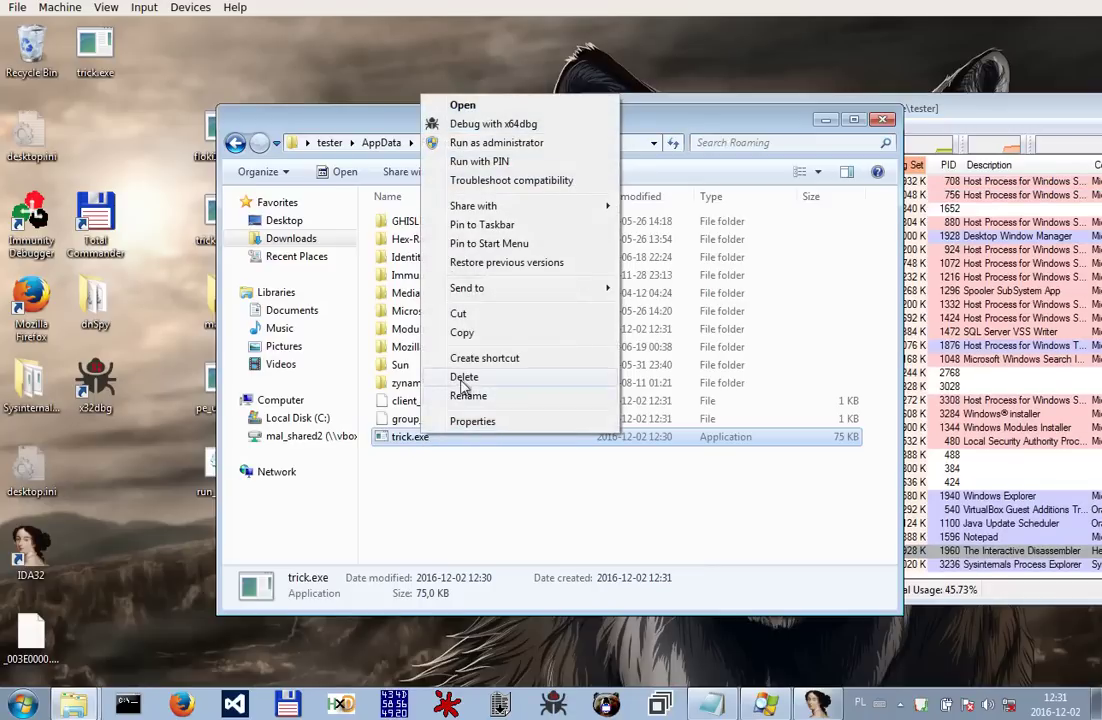
left_click(463, 378)
left_click(630, 438)
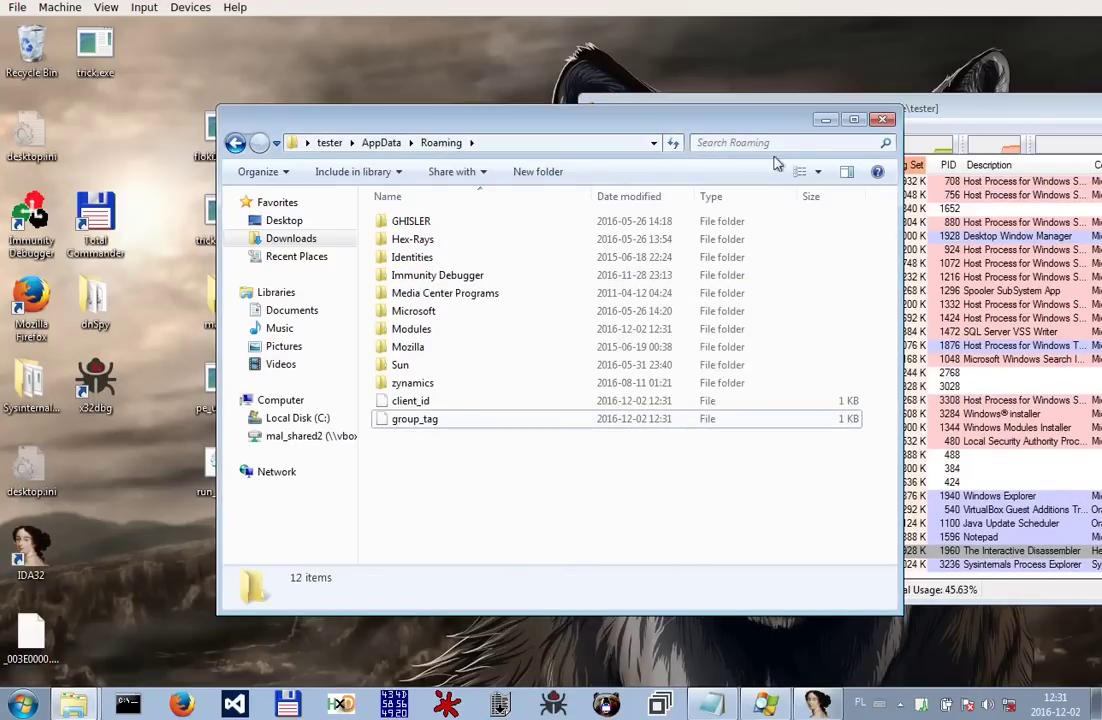
left_click(882, 119)
left_click_drag(885, 110, 574, 221)
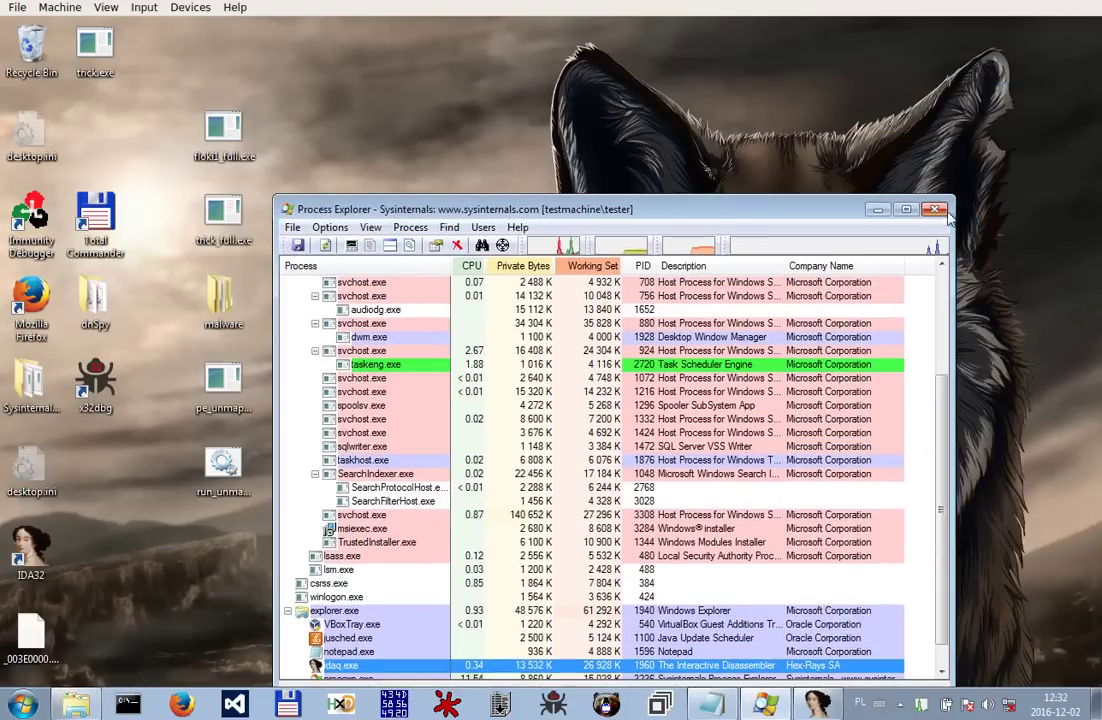
key("alt+F4")
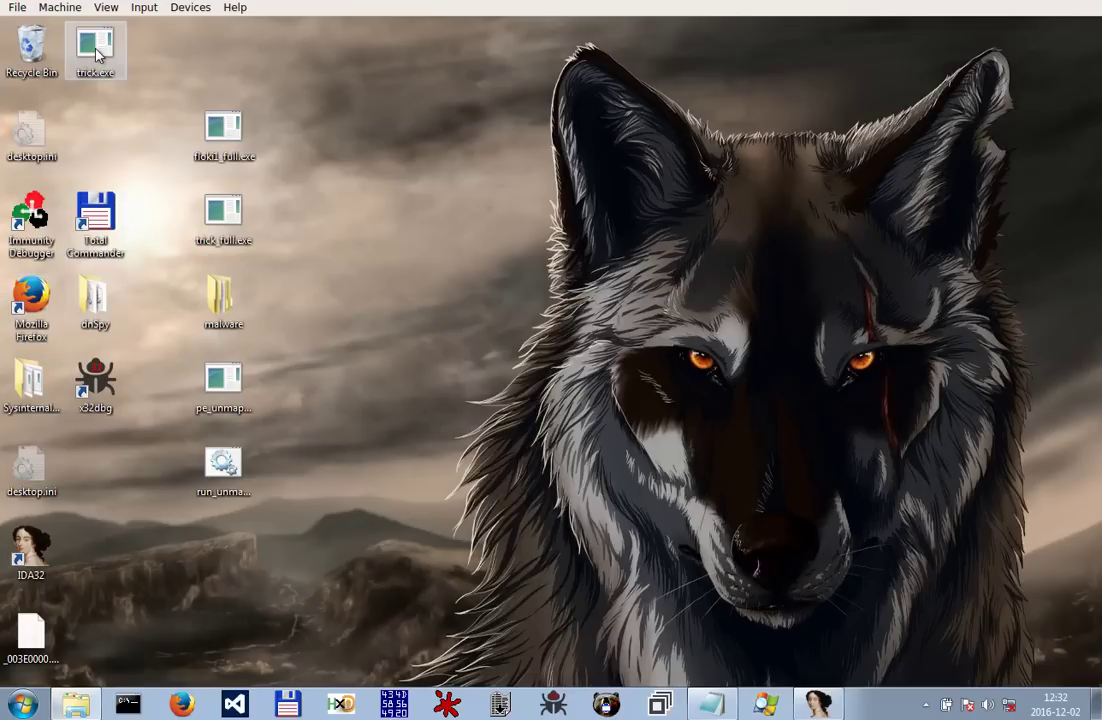
Start Process Explorer and arrange its window beside the floki1_full.exe desktop icon, stretched to show the full process list.
left_click(230, 140)
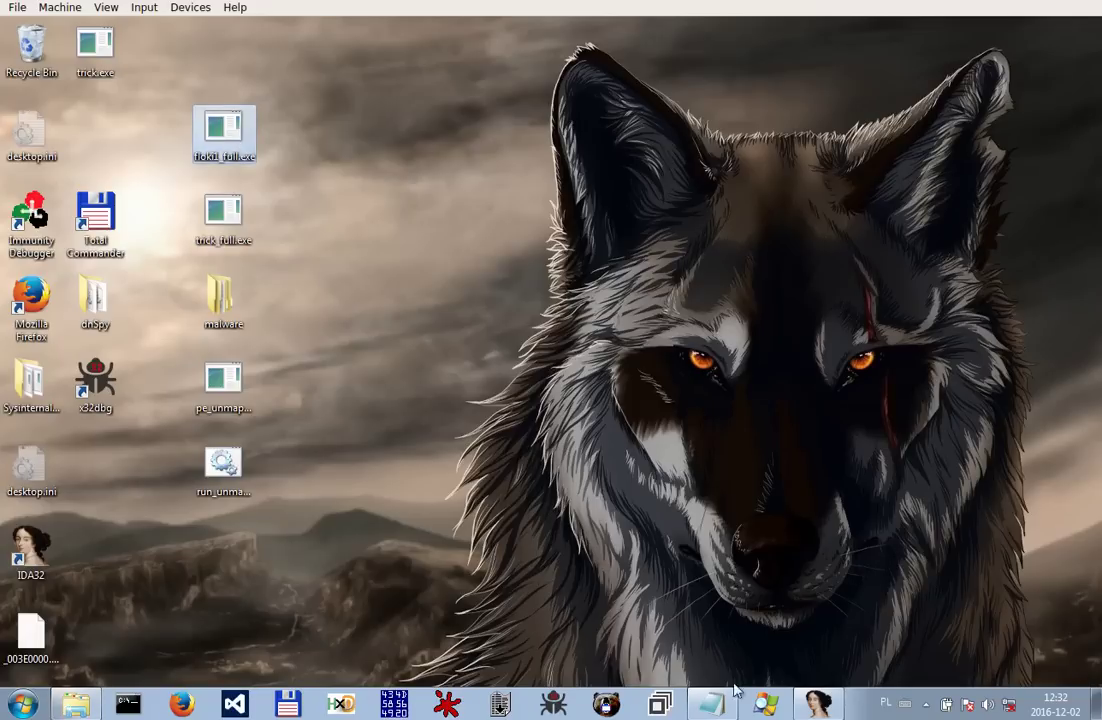
key("Return")
left_click(603, 374)
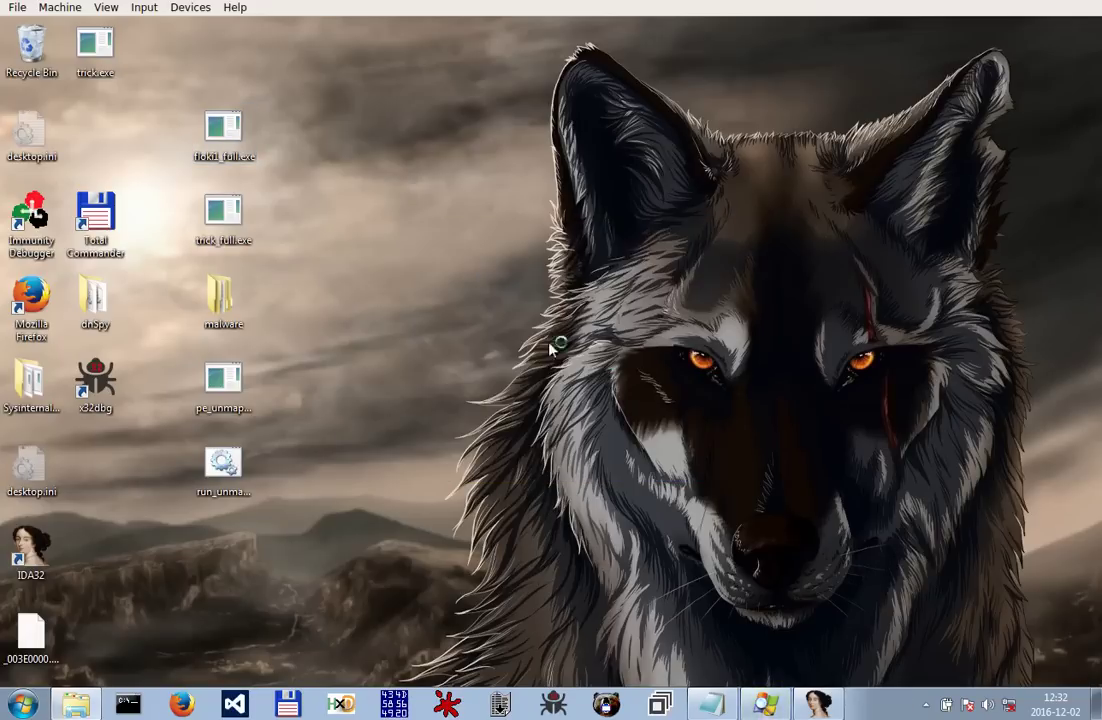
left_click_drag(215, 145, 280, 145)
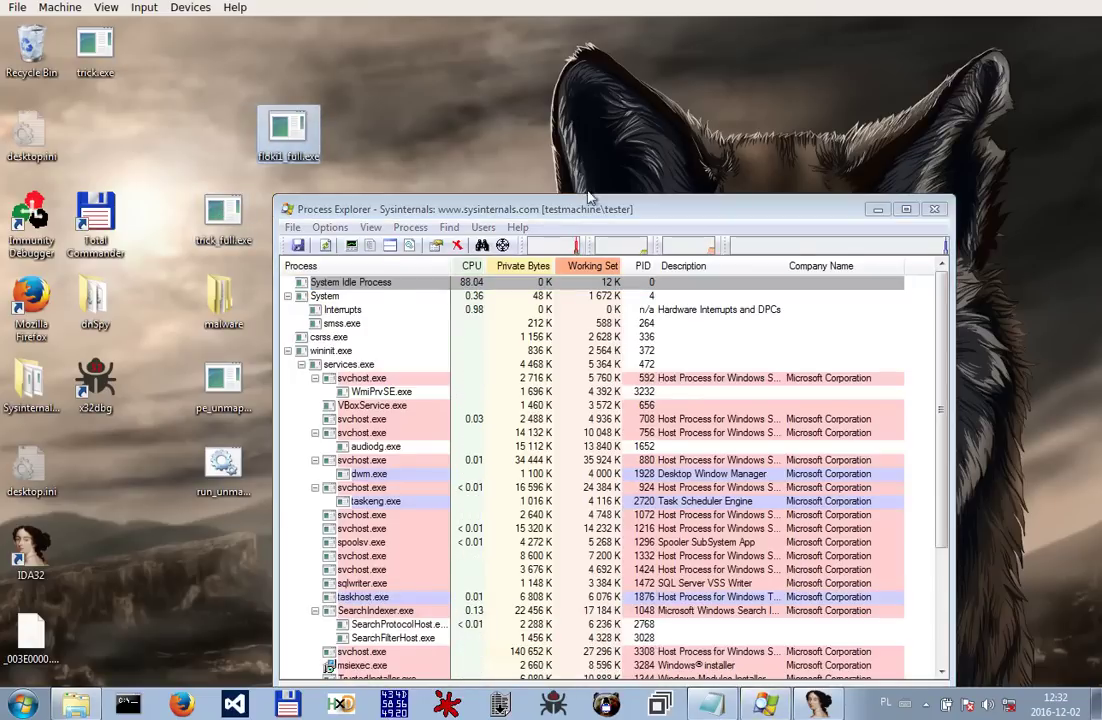
left_click_drag(531, 210, 733, 42)
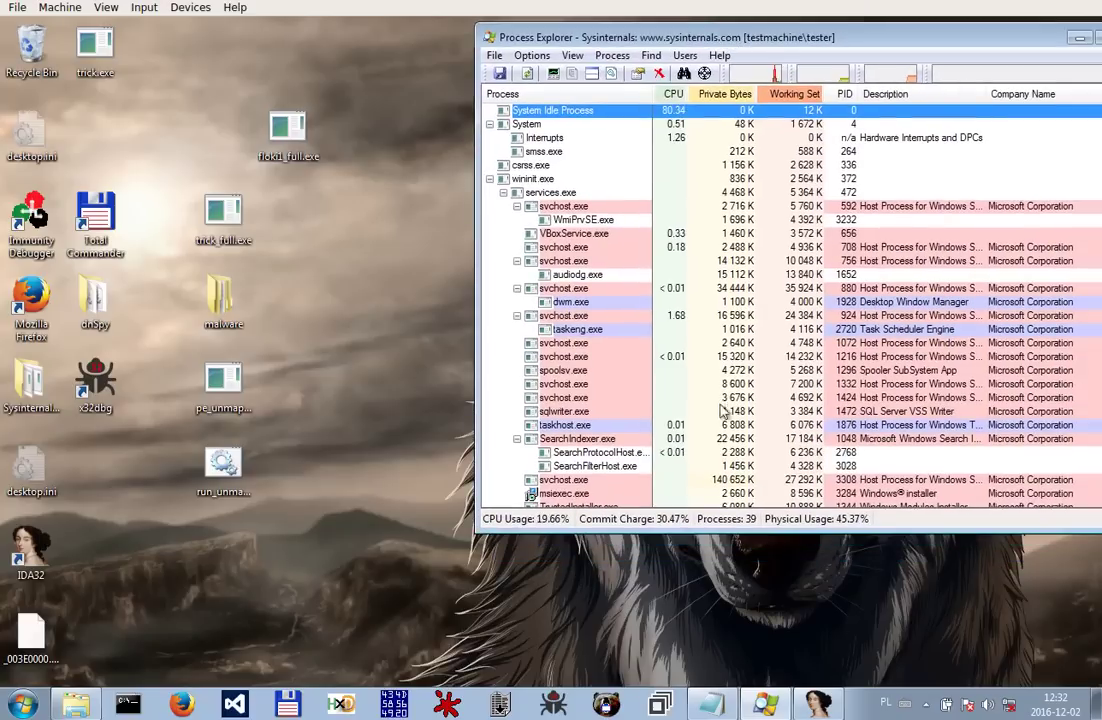
left_click(713, 570)
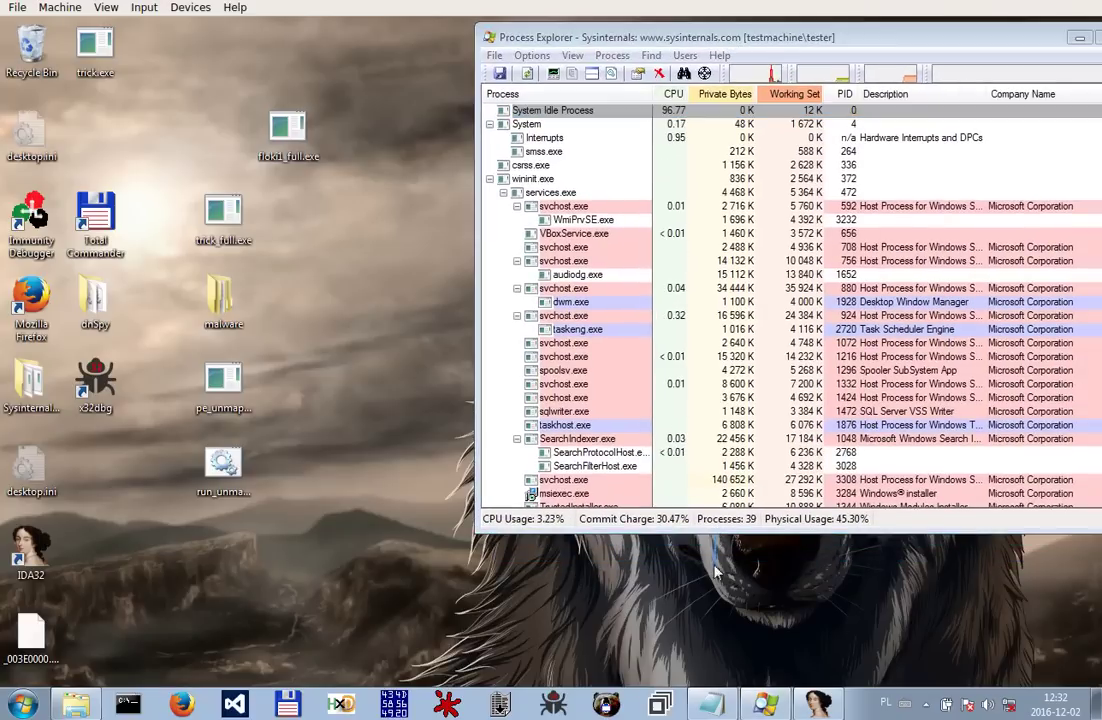
double_click(713, 531)
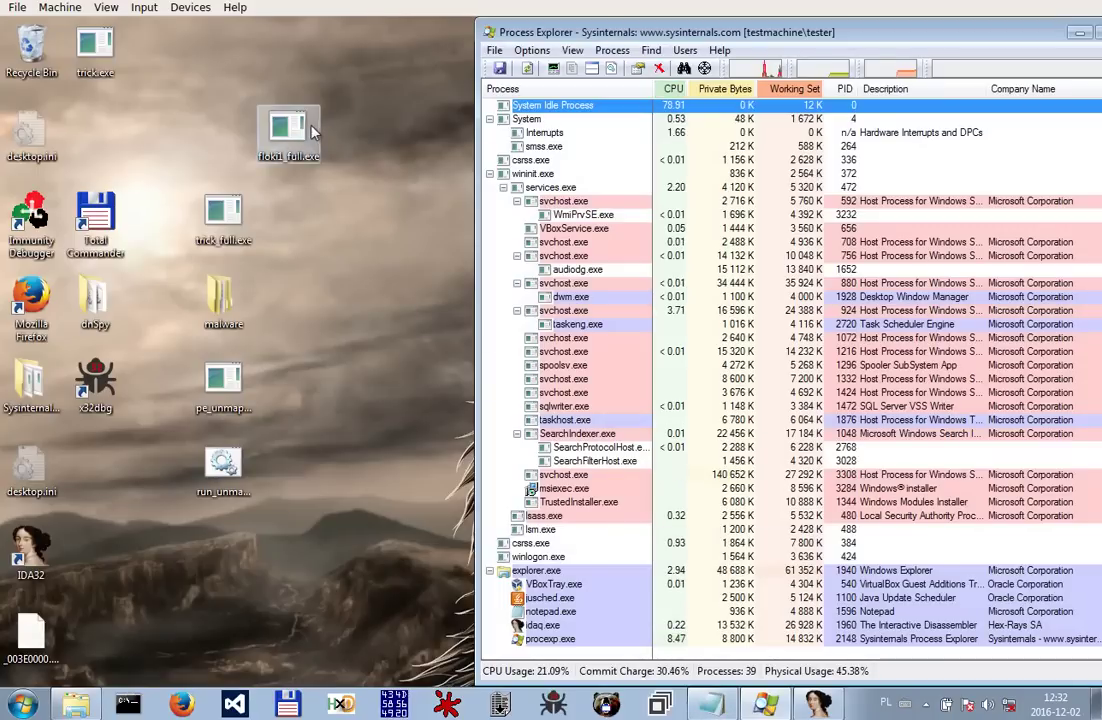
Run floki1_full.exe and open the properties of the newly spawned standalone explorer.exe process, keeping the desktop icons uncovered.
left_click(305, 135)
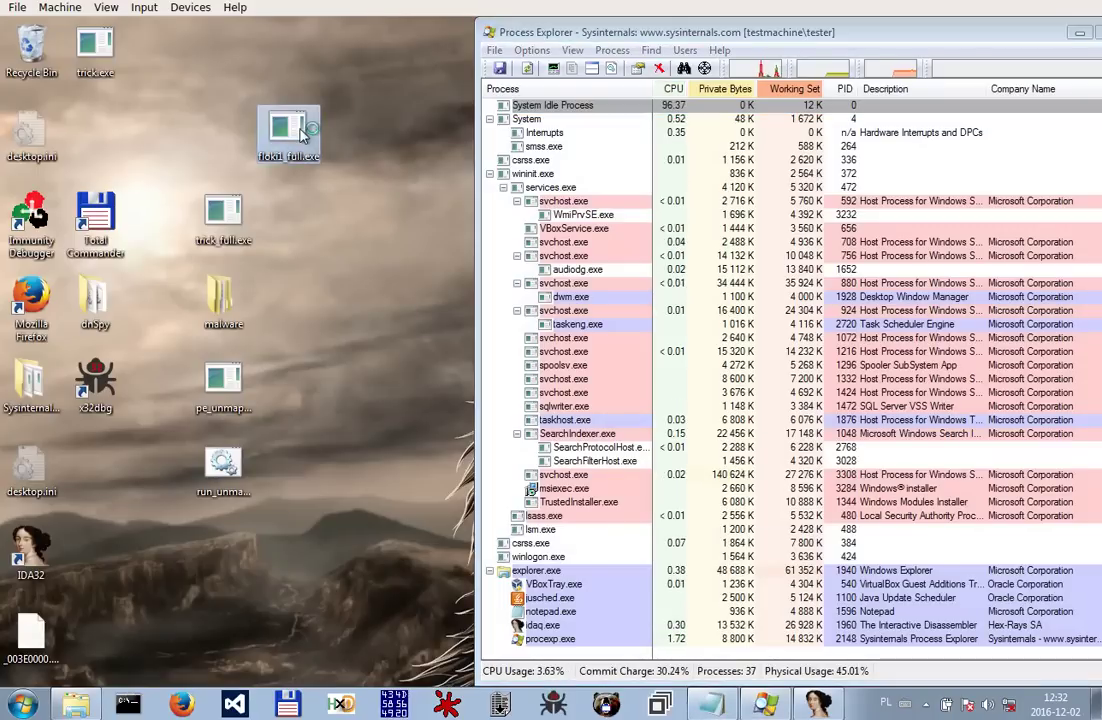
double_click(305, 135)
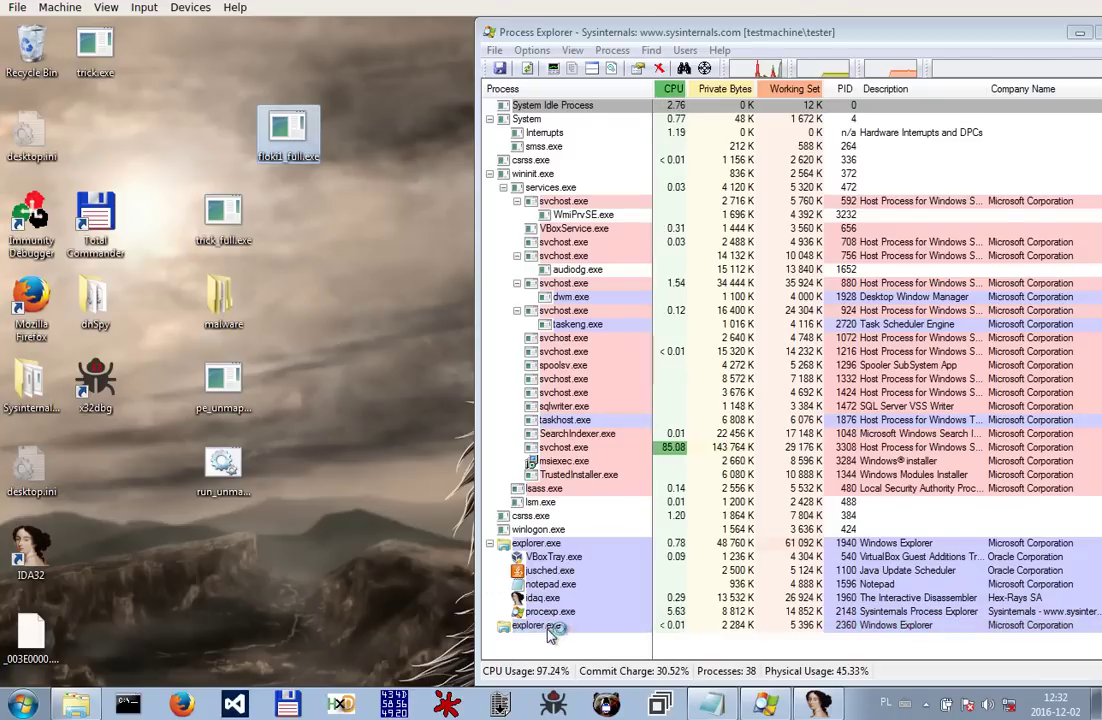
left_click(552, 630)
right_click(561, 630)
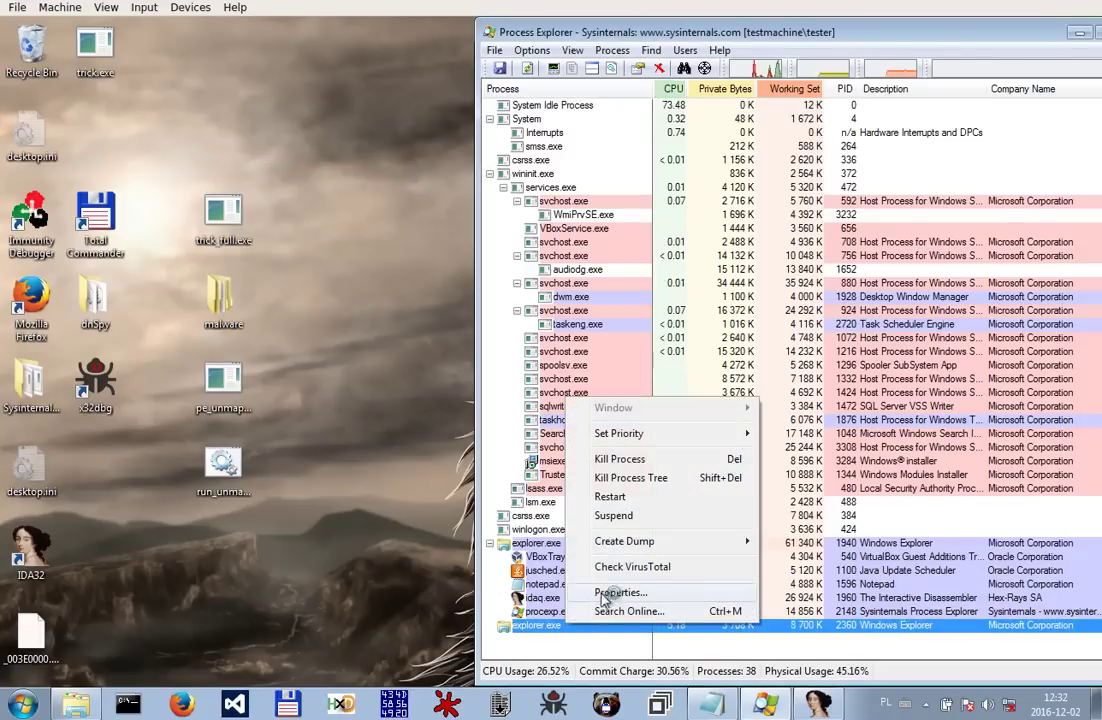
left_click(600, 594)
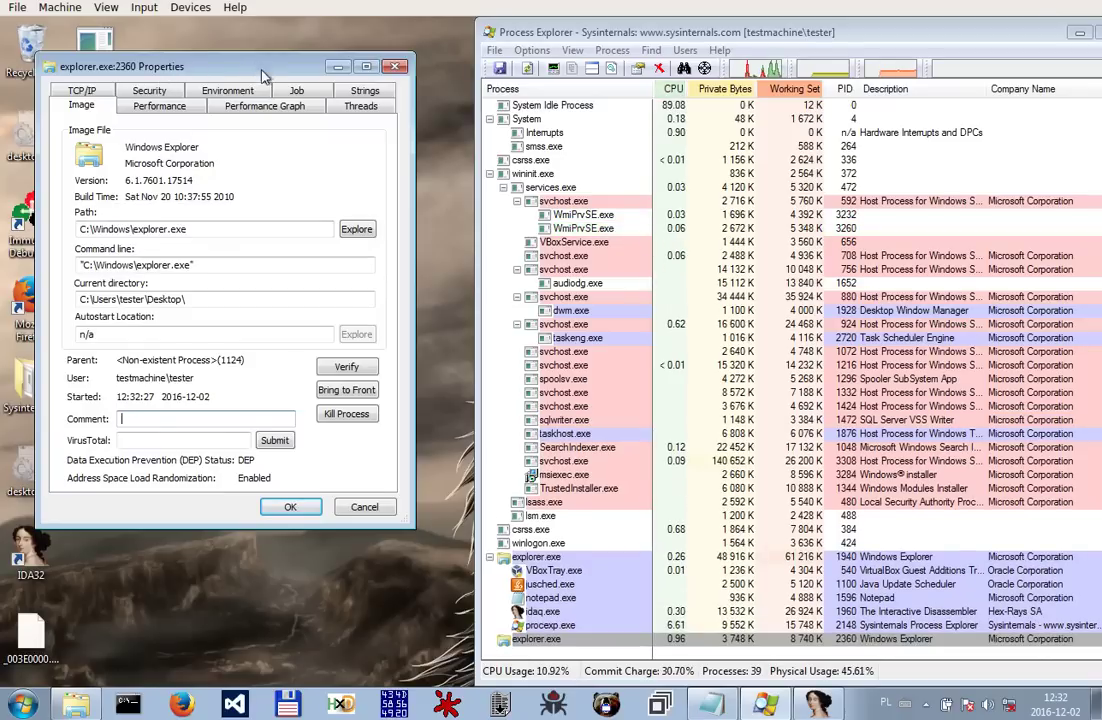
left_click_drag(257, 57, 573, 64)
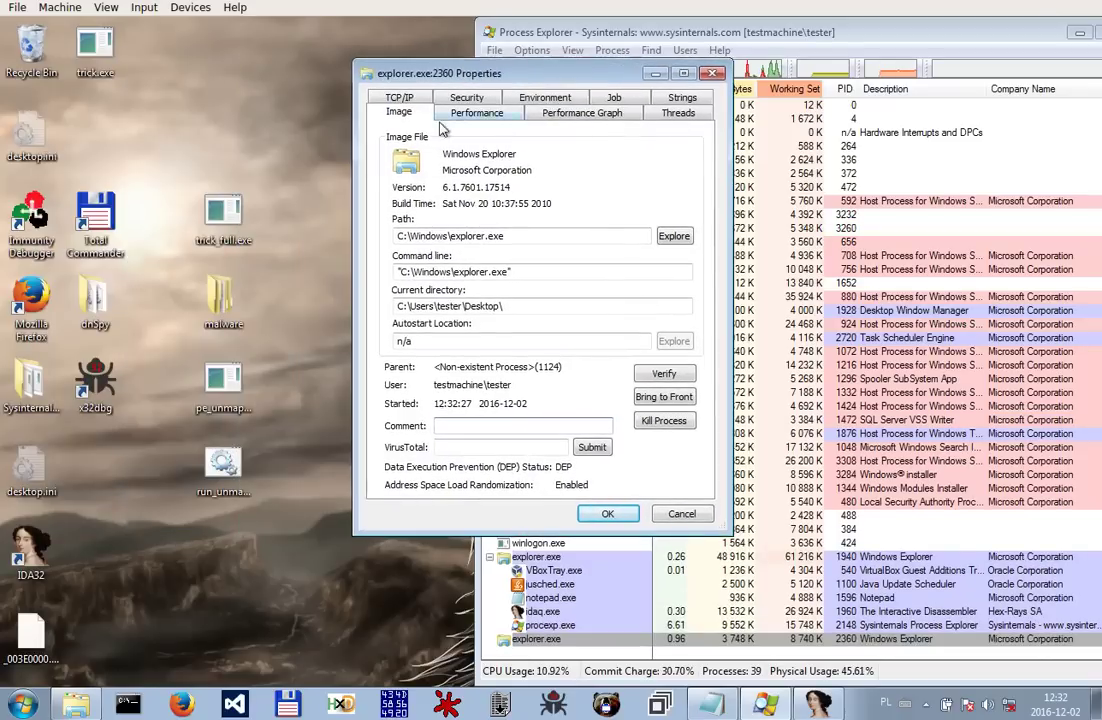
Start Immunity Debugger and attach it to the explorer process with PID 2360.
double_click(35, 237)
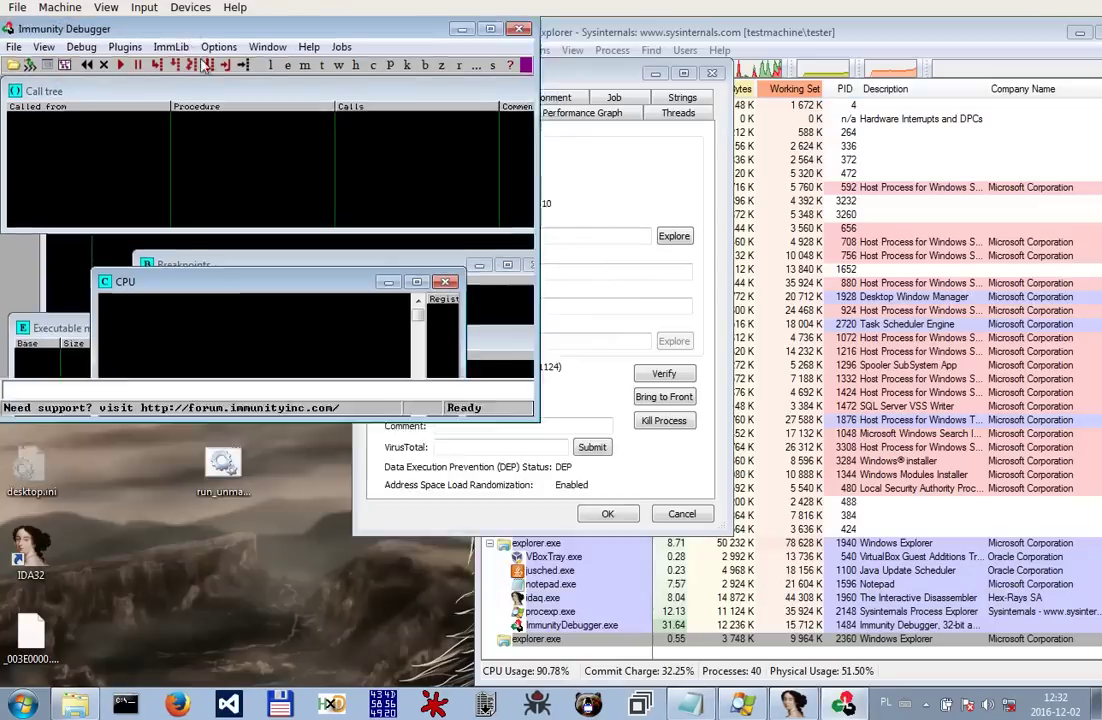
left_click_drag(200, 28, 613, 247)
left_click(429, 266)
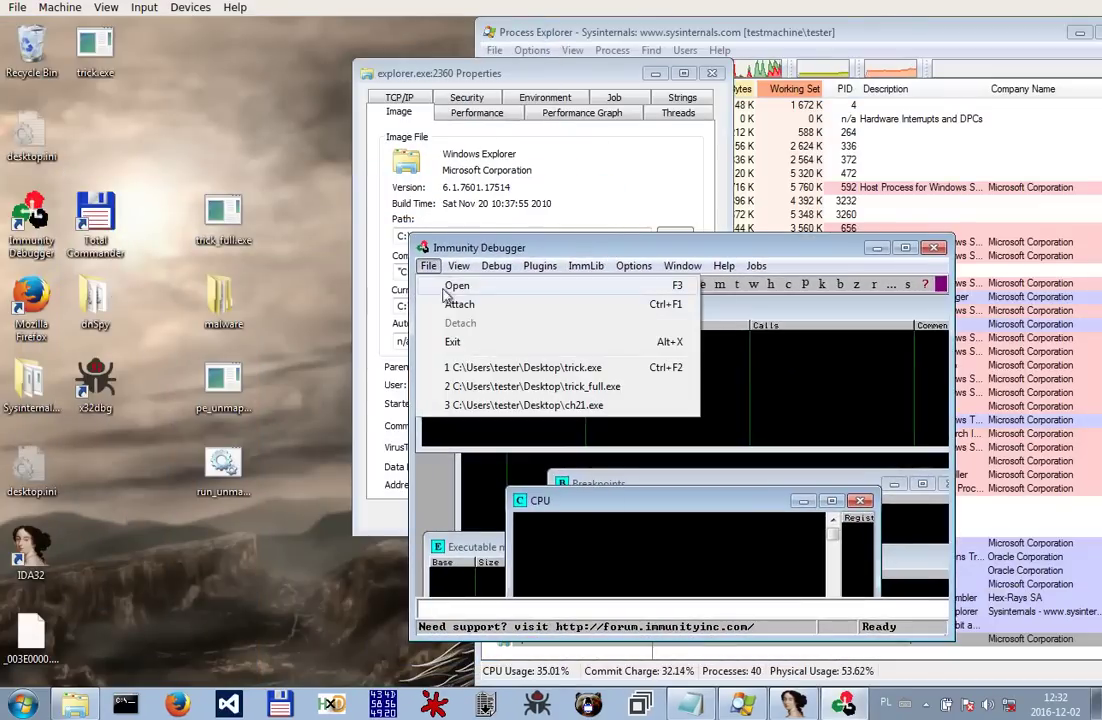
left_click(456, 305)
left_click(472, 401)
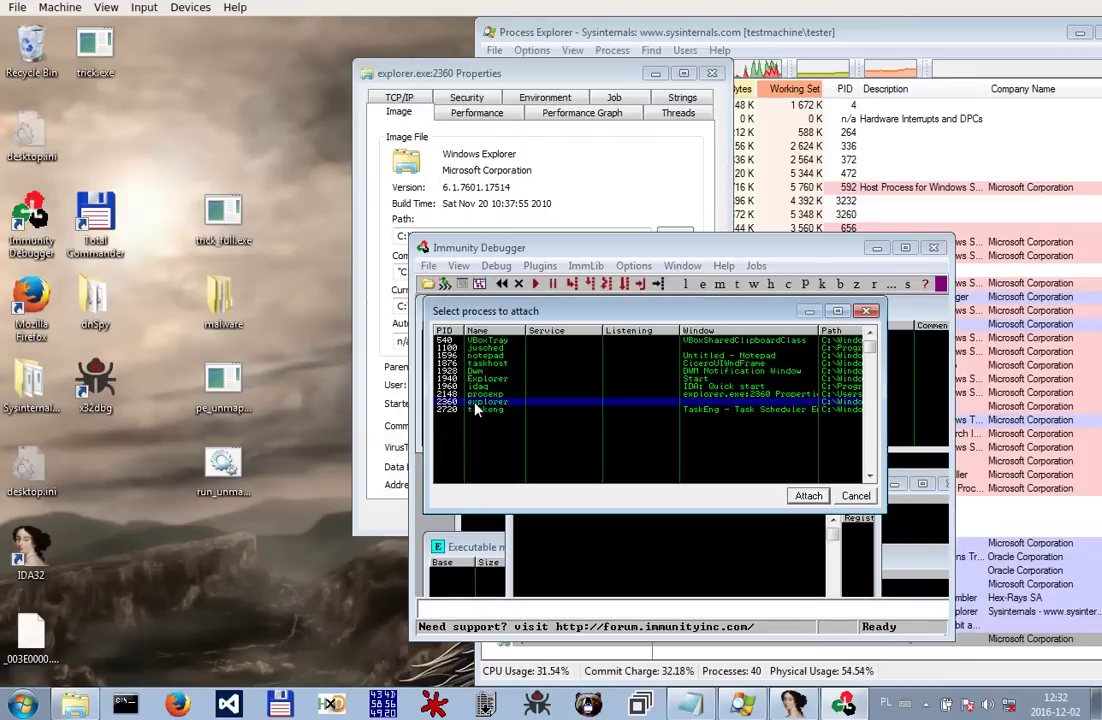
left_click(807, 495)
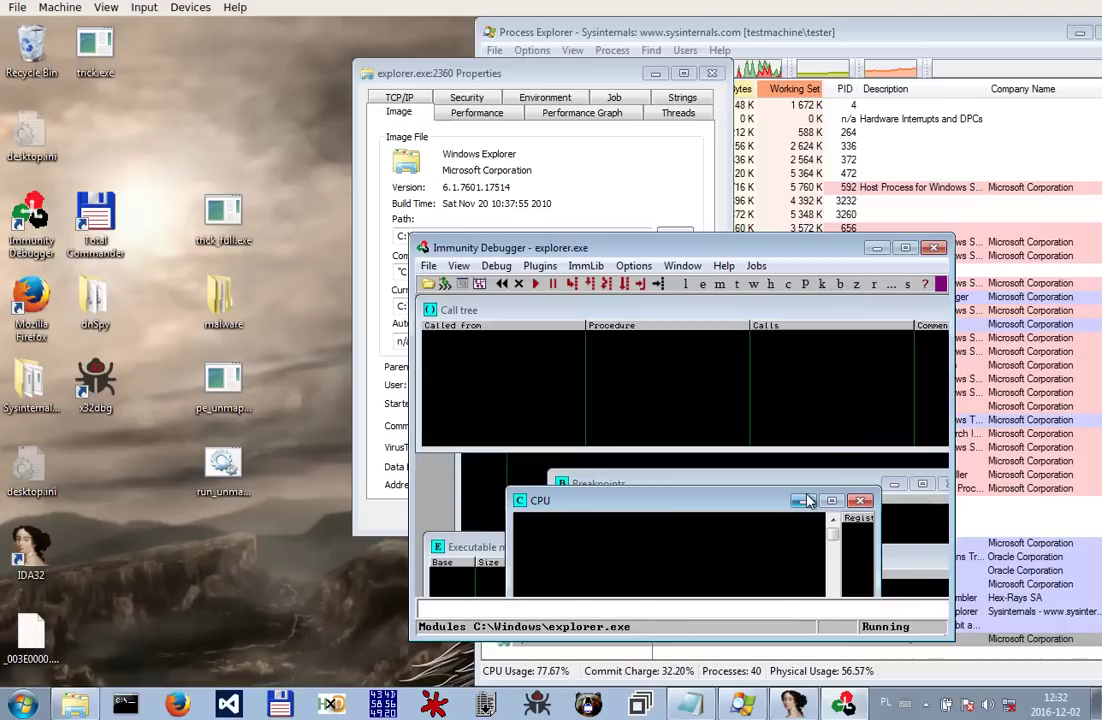
Close the explorer.exe properties window and maximize Immunity Debugger.
left_click(711, 73)
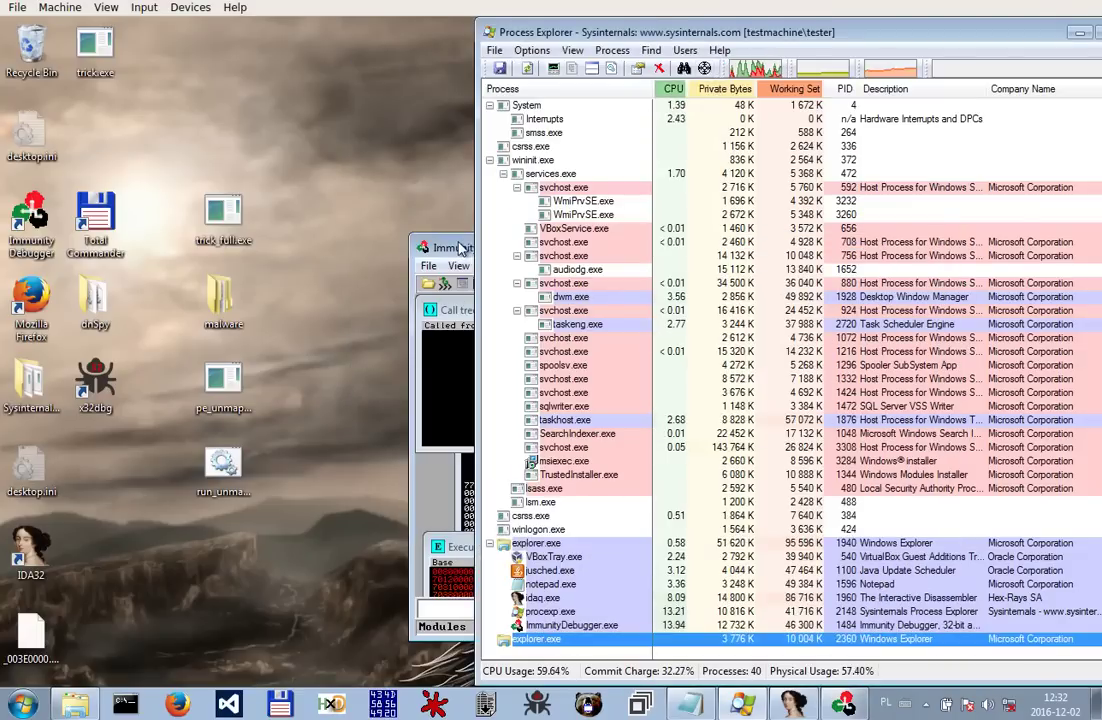
left_click(453, 249)
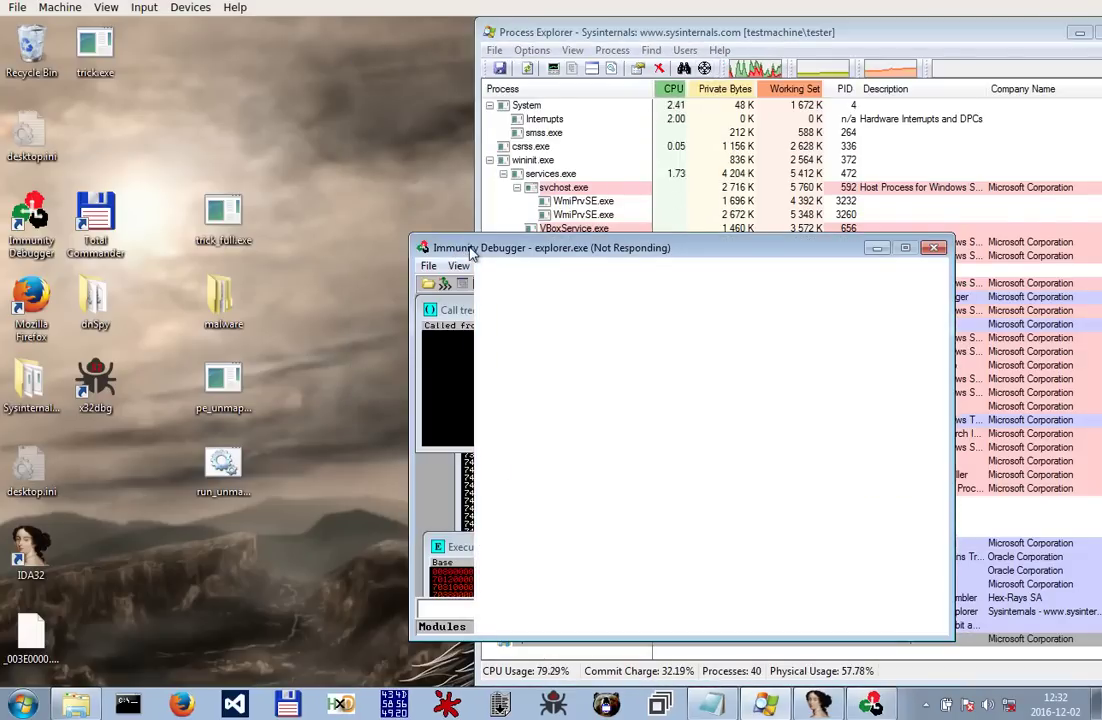
double_click(472, 250)
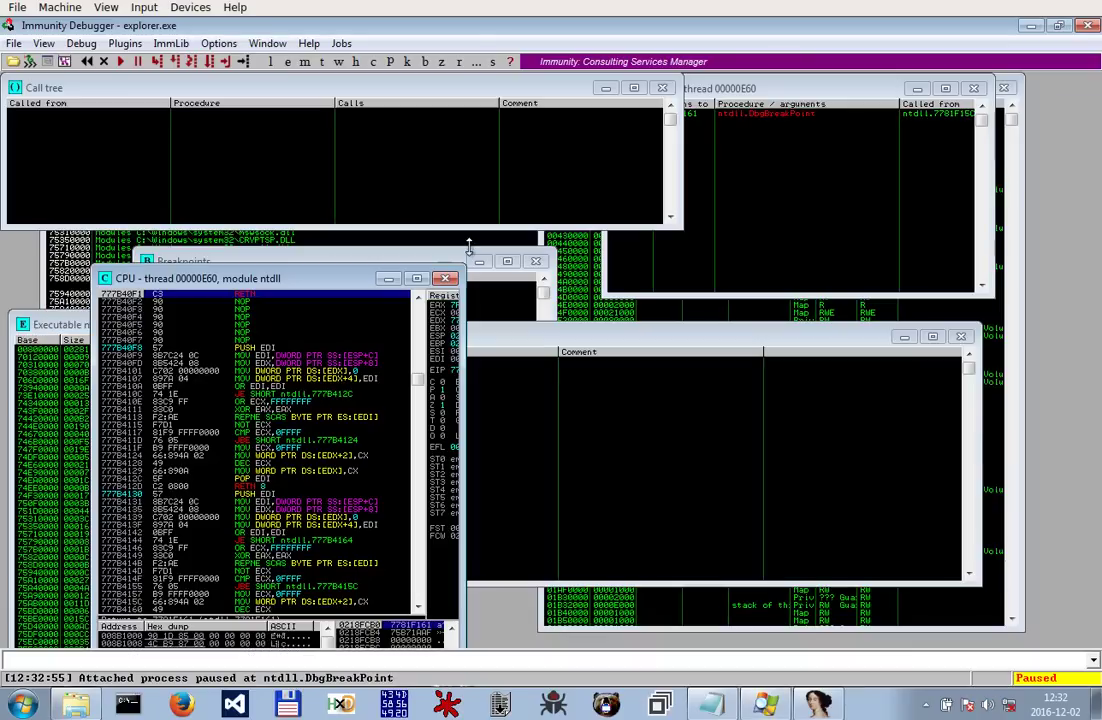
Show the memory map beside an enlarged Threads window and select the thread whose entry is 004F373B.
left_click(306, 63)
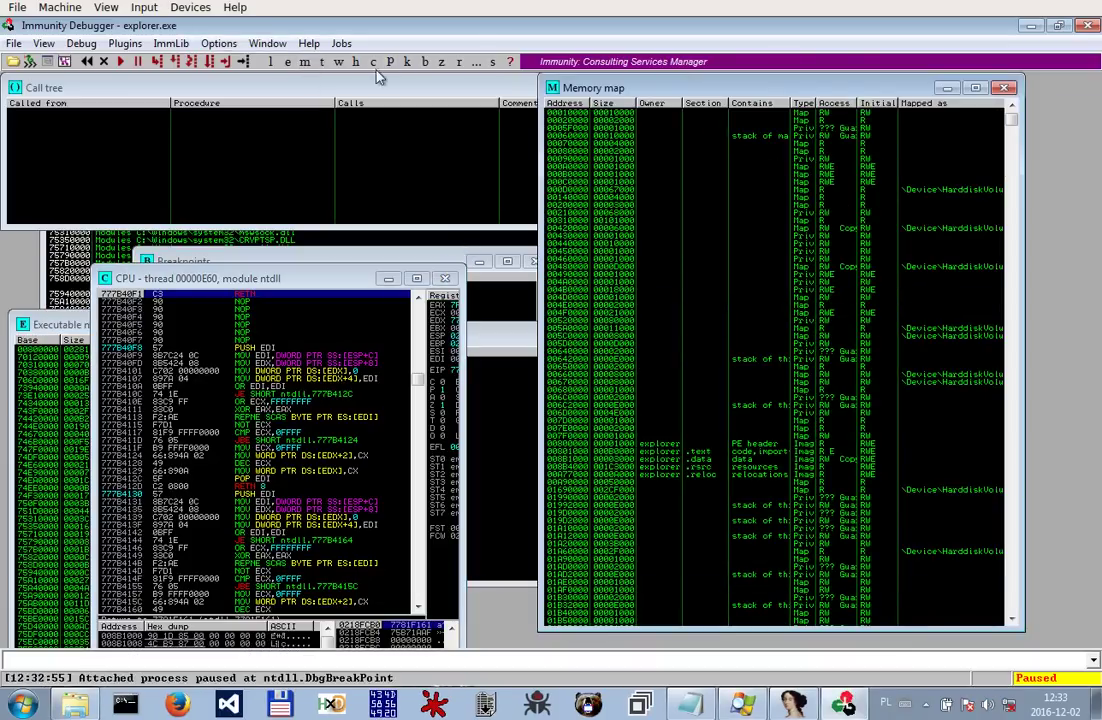
left_click(325, 62)
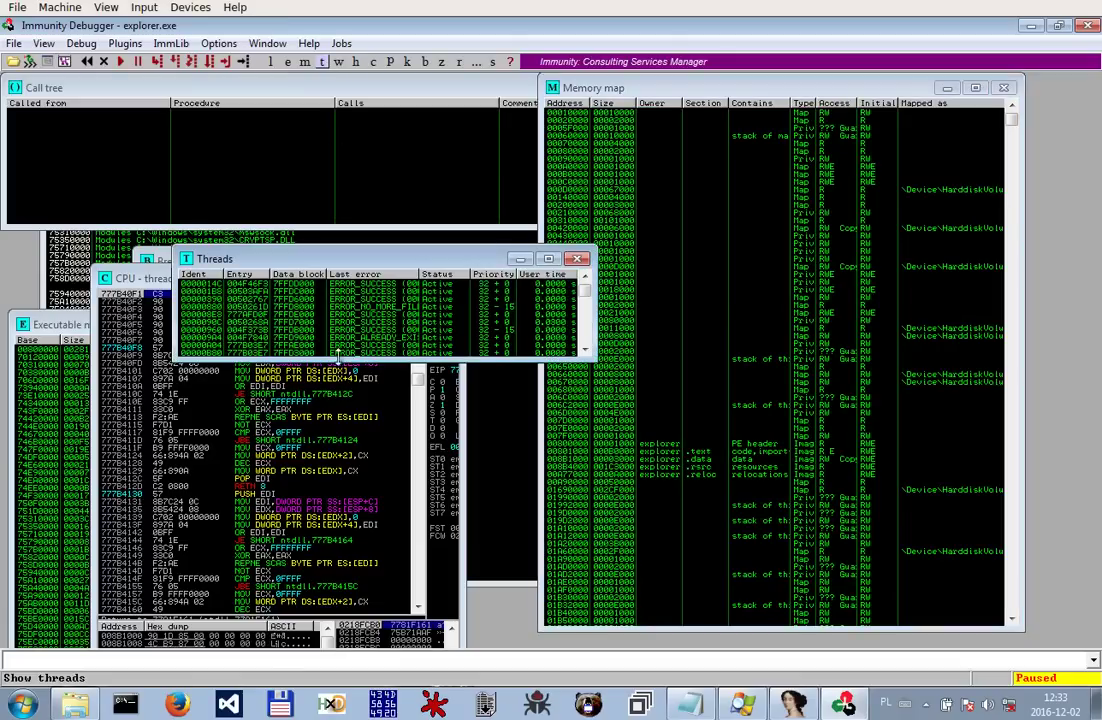
left_click_drag(338, 362, 333, 463)
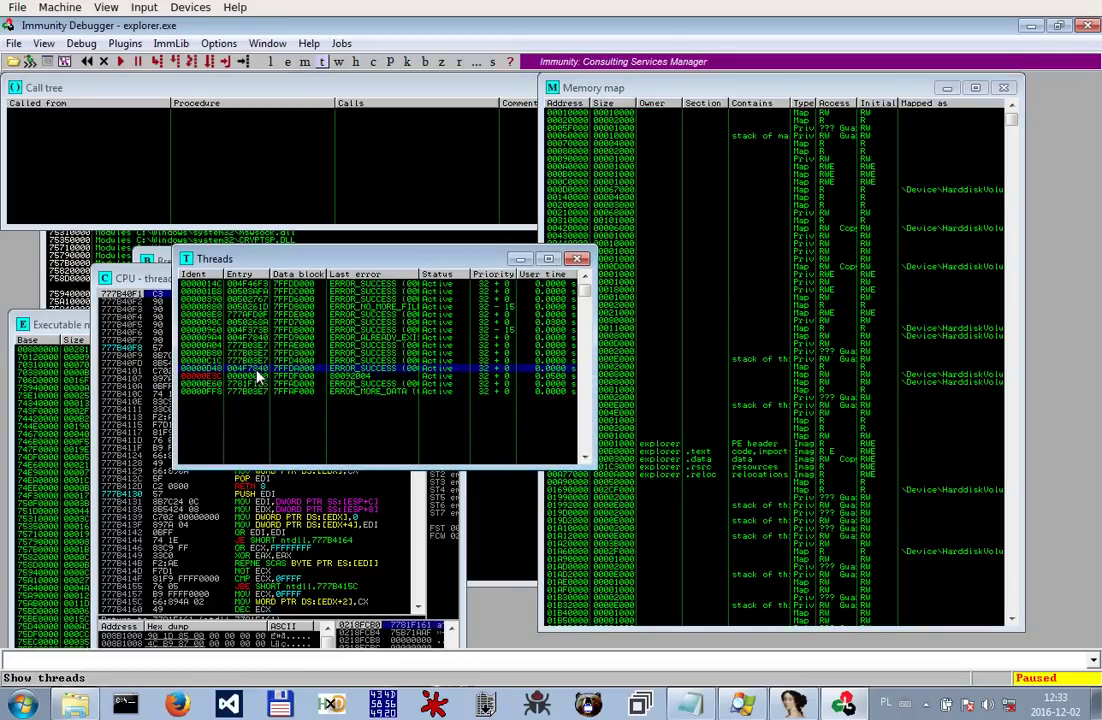
left_click(260, 329)
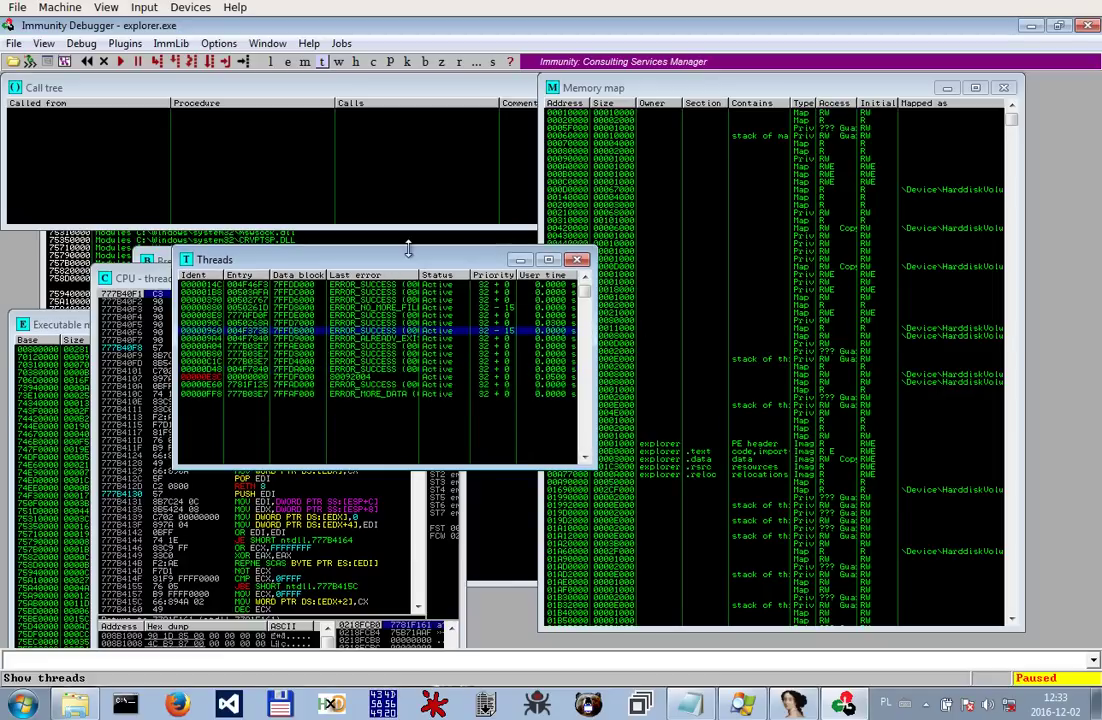
left_click_drag(418, 265, 338, 267)
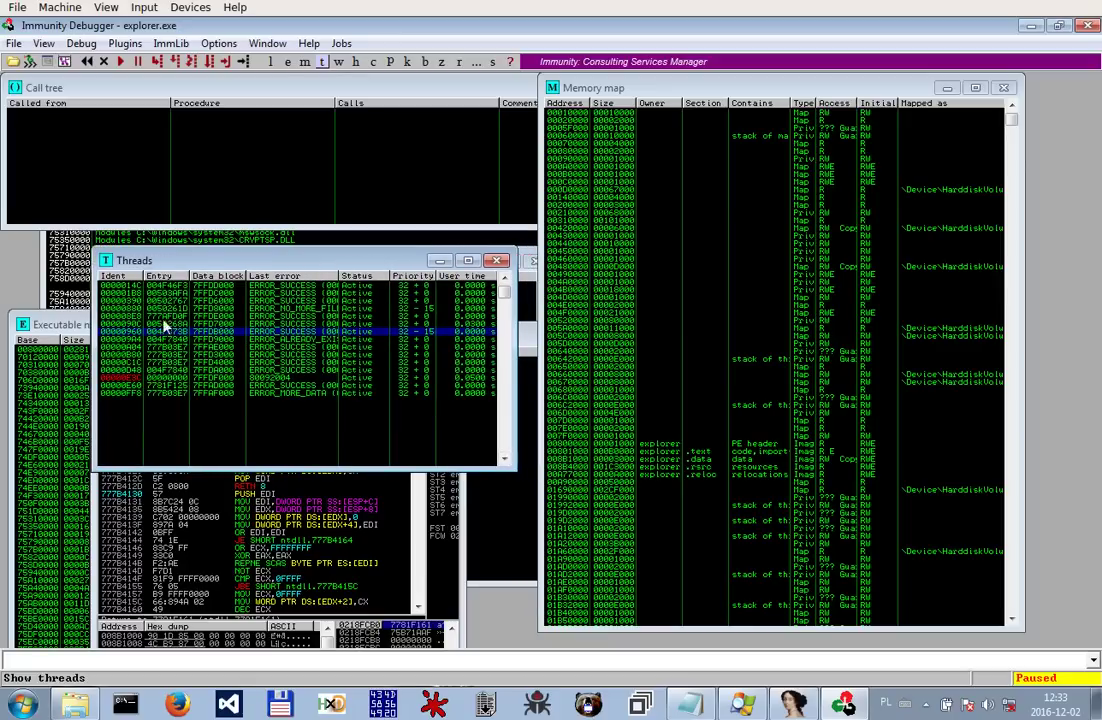
Open a maximized dump of the memory region at 004F0000, and close the stray dump of 004E0000.
left_click(569, 306)
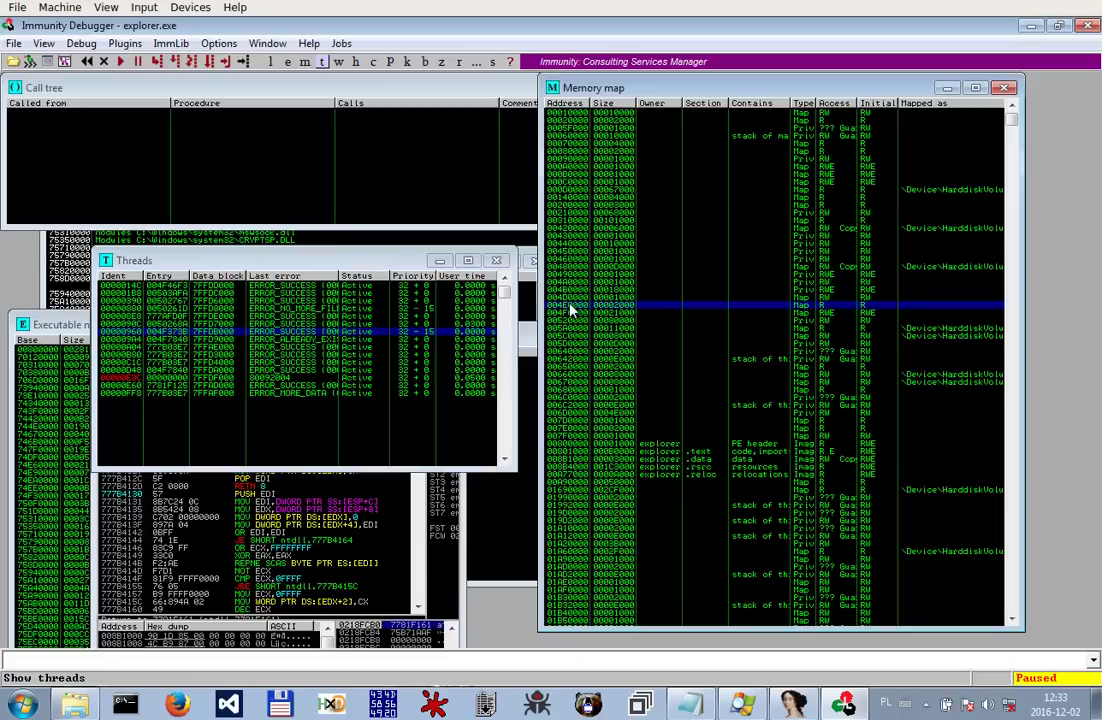
double_click(570, 307)
double_click(597, 314)
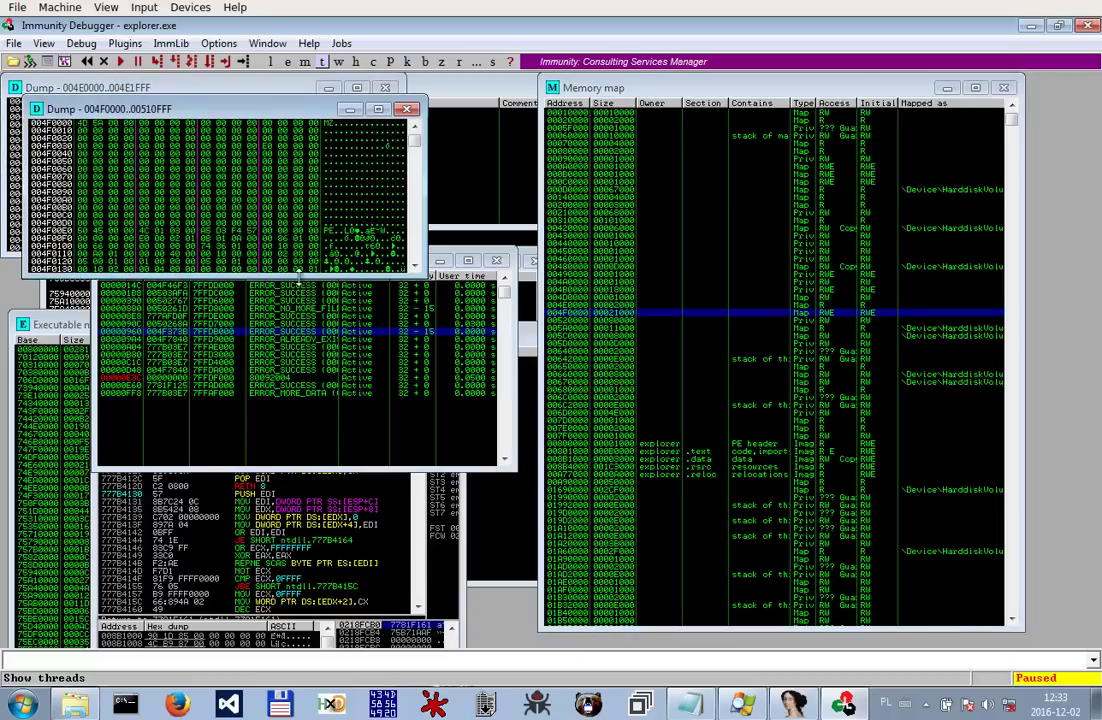
left_click(384, 87)
left_click_drag(290, 109, 459, 359)
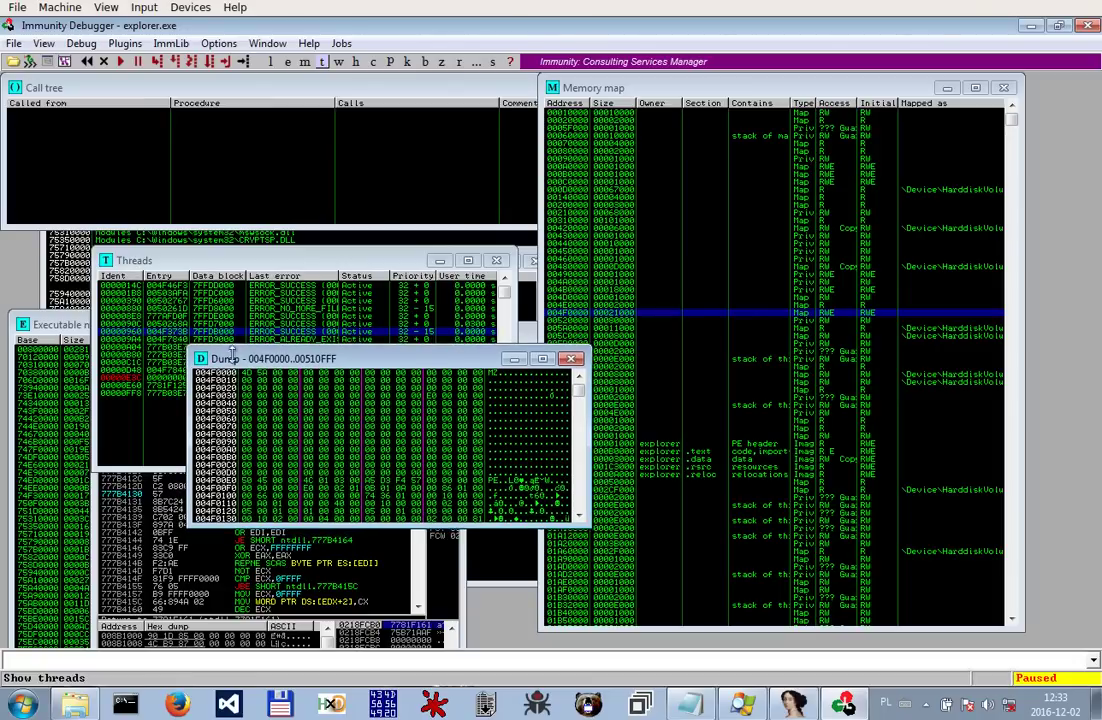
left_click(542, 359)
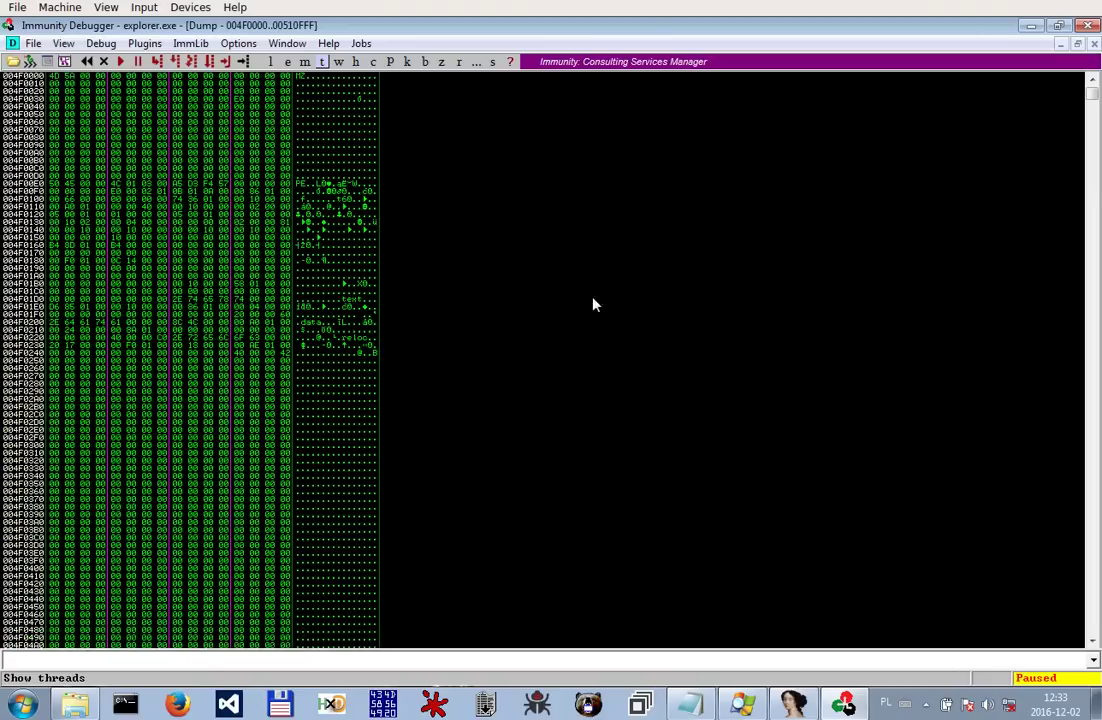
Look through the 004F0000 dump and save its data to the Desktop as _004F0000.mem.
left_click_drag(1090, 100, 696, 155)
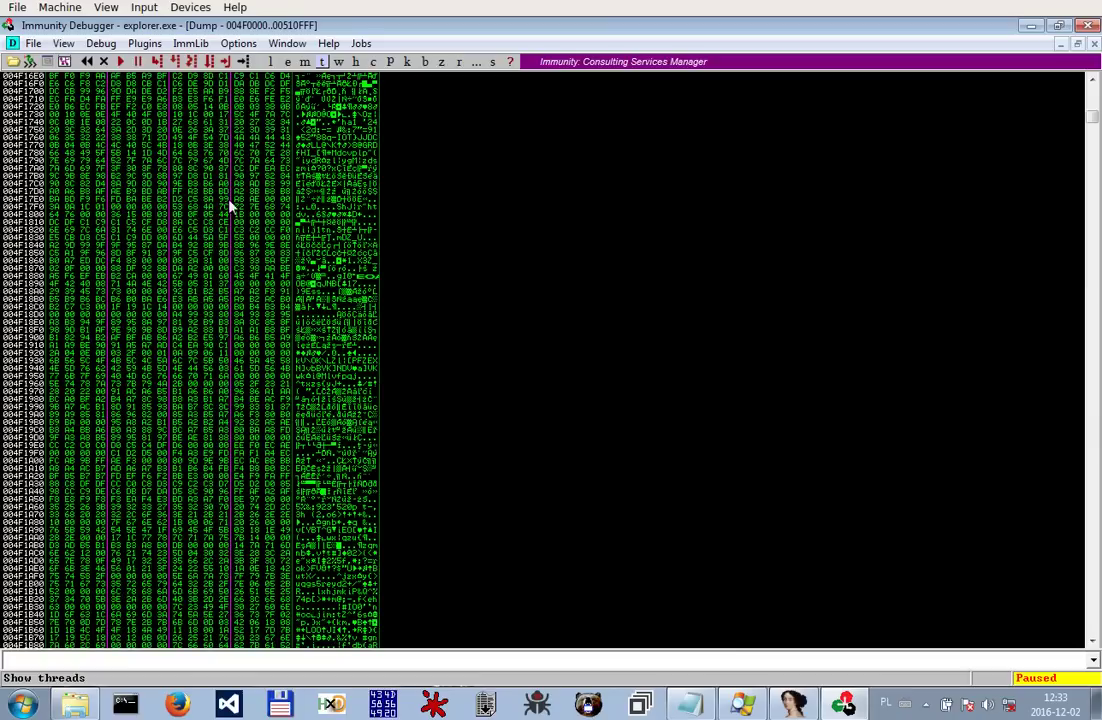
left_click_drag(1096, 118, 1094, 92)
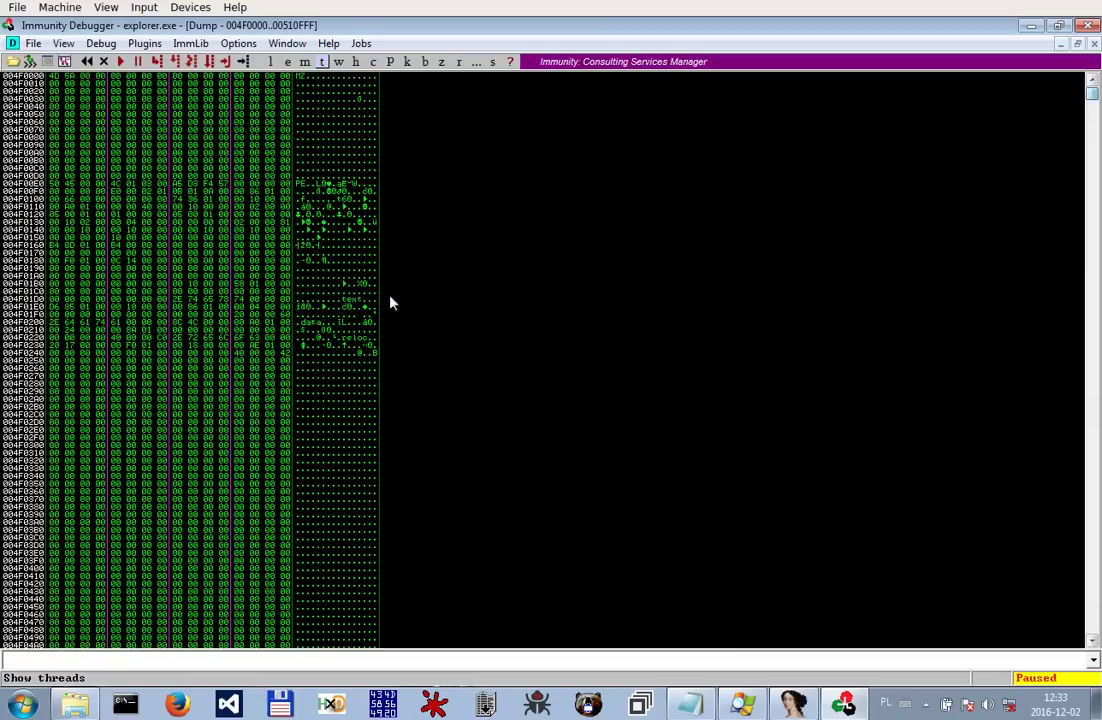
right_click(156, 262)
mouse_move(200, 272)
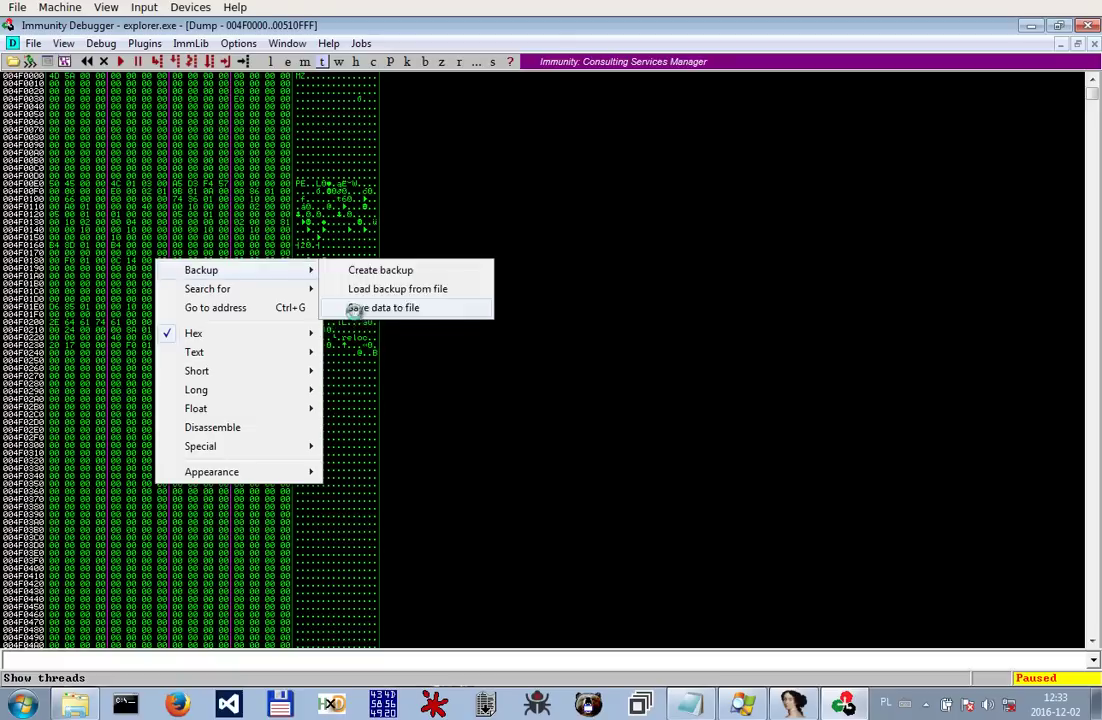
left_click(357, 307)
left_click(56, 170)
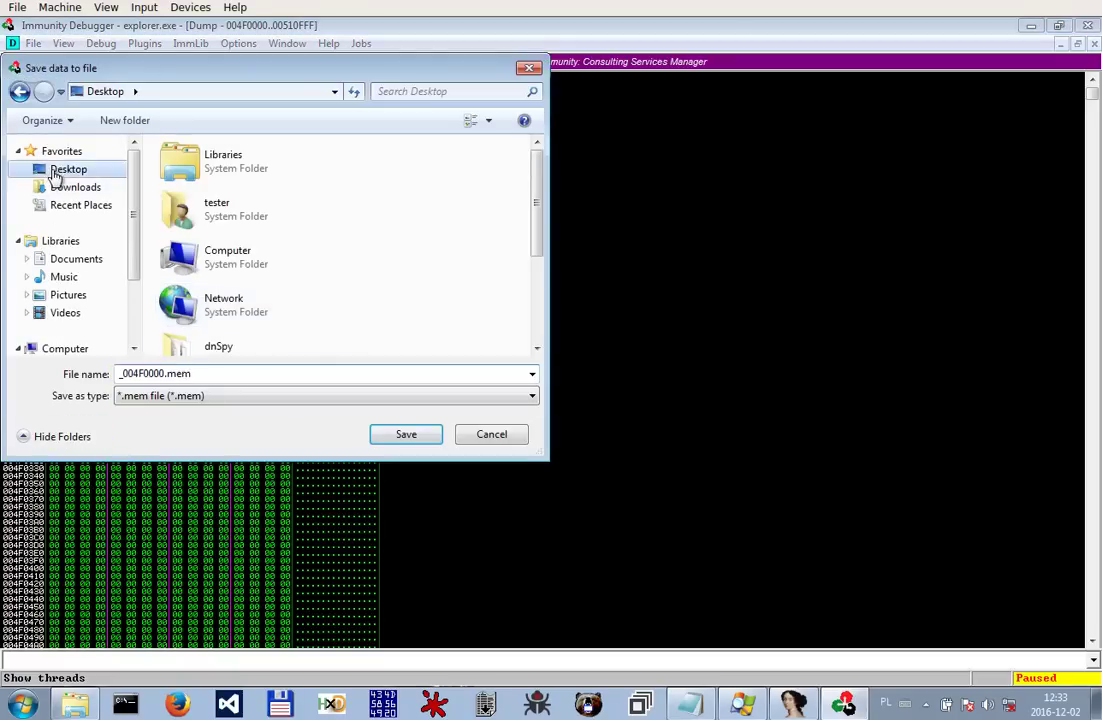
left_click(406, 435)
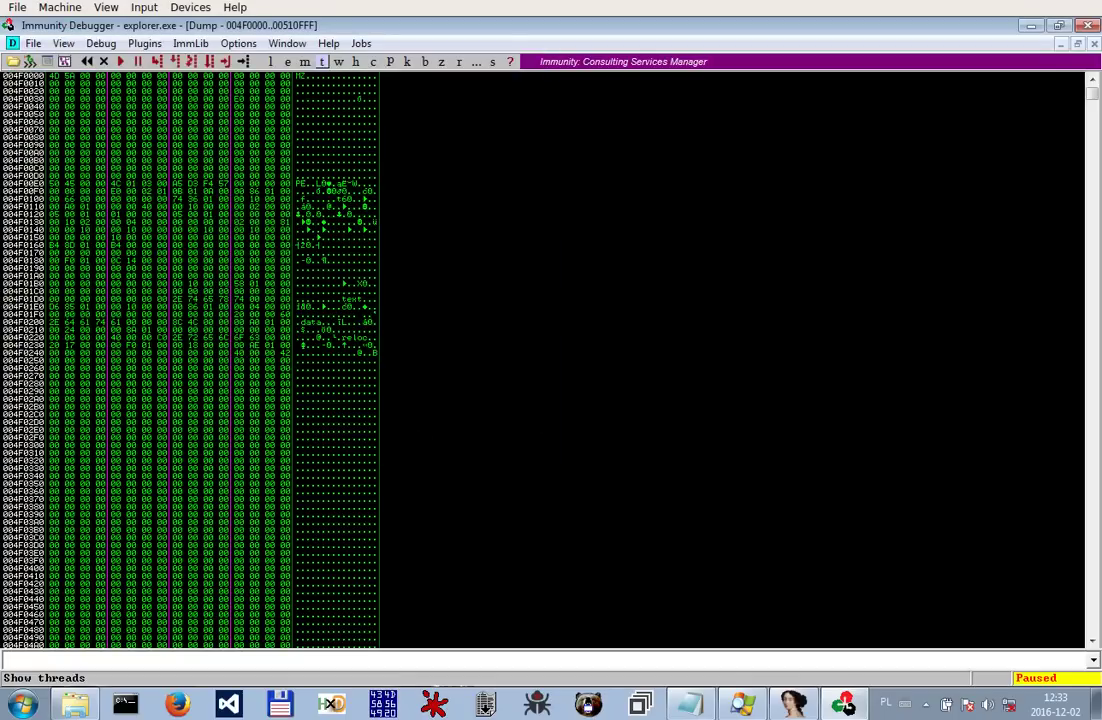
Close Immunity Debugger and start PE-bear for examining the _004F0000.mem dump on the desktop.
left_click(1086, 27)
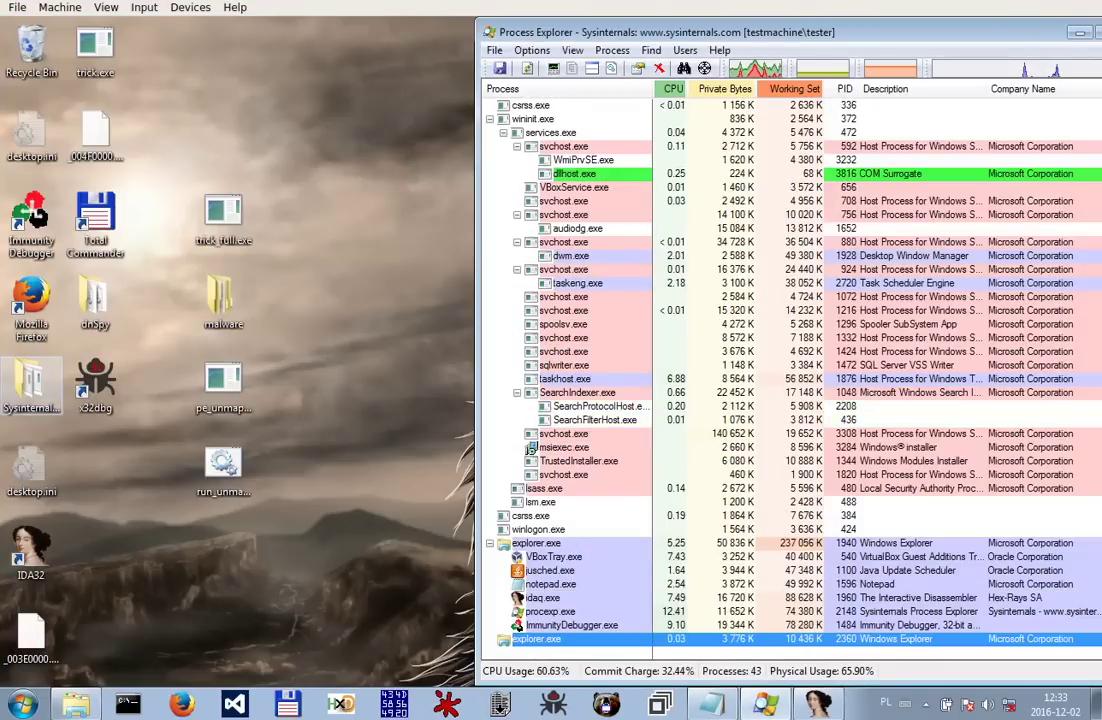
left_click(96, 135)
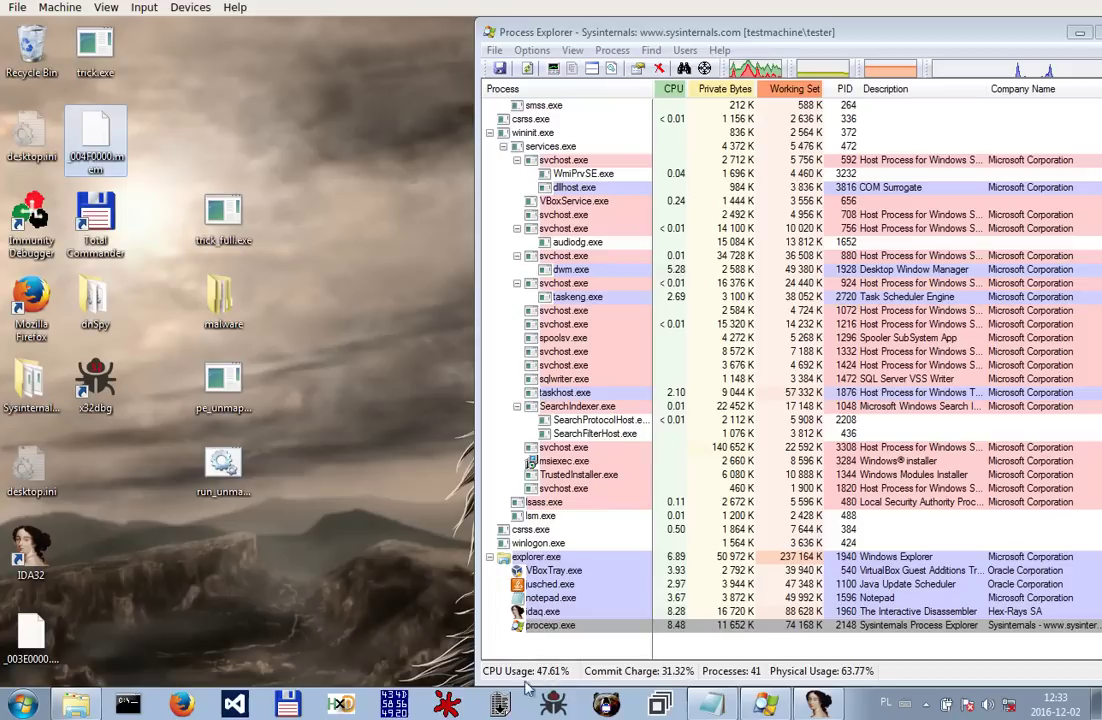
left_click(607, 705)
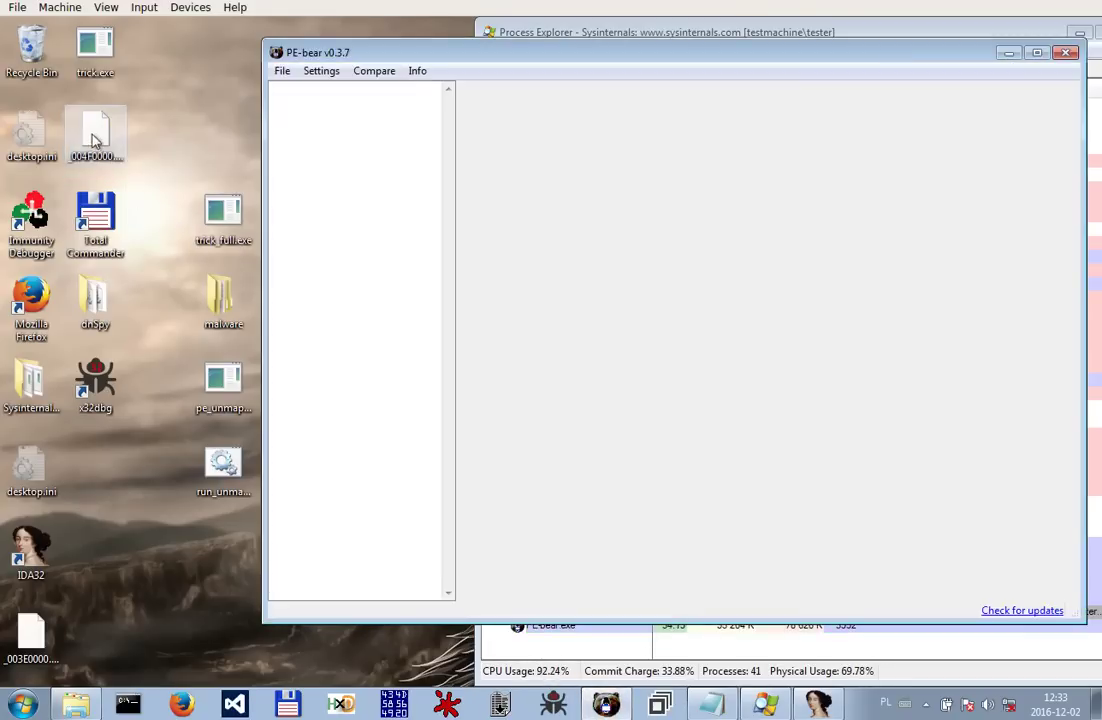
Load _004F0000.mem into PE-bear, inspect its .text section, imports, relocations, section headers and optional header, and close PE-bear.
left_click_drag(95, 132, 455, 200)
left_click(370, 222)
left_click(373, 213)
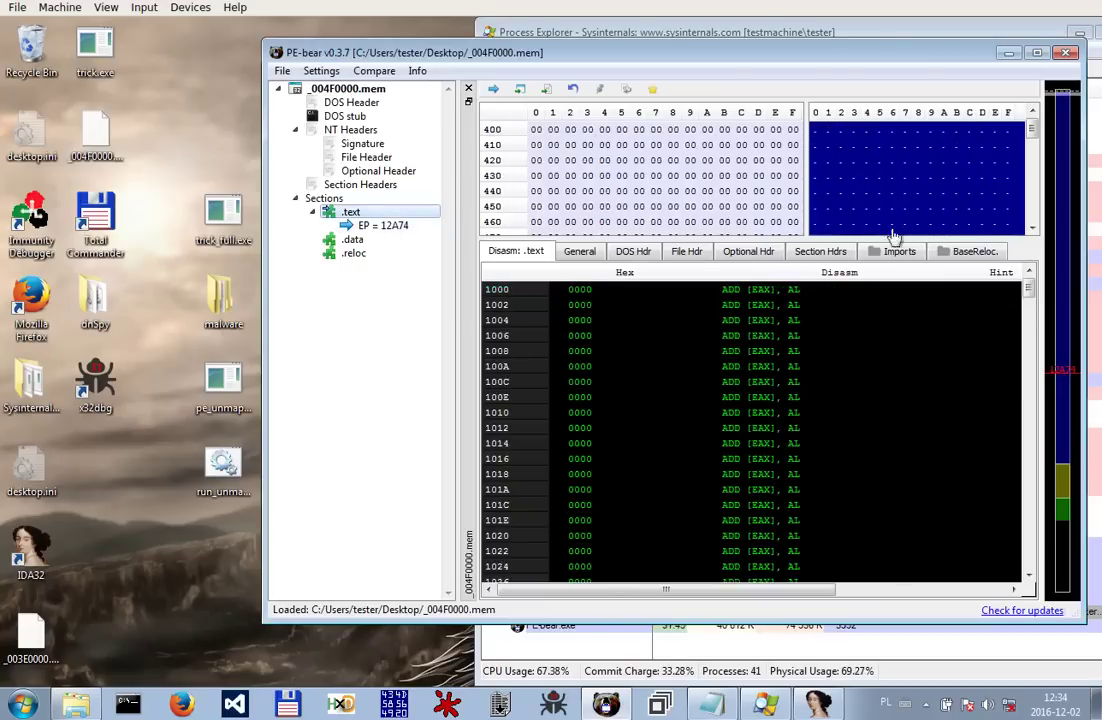
left_click(899, 251)
left_click(972, 251)
left_click(899, 251)
left_click(821, 251)
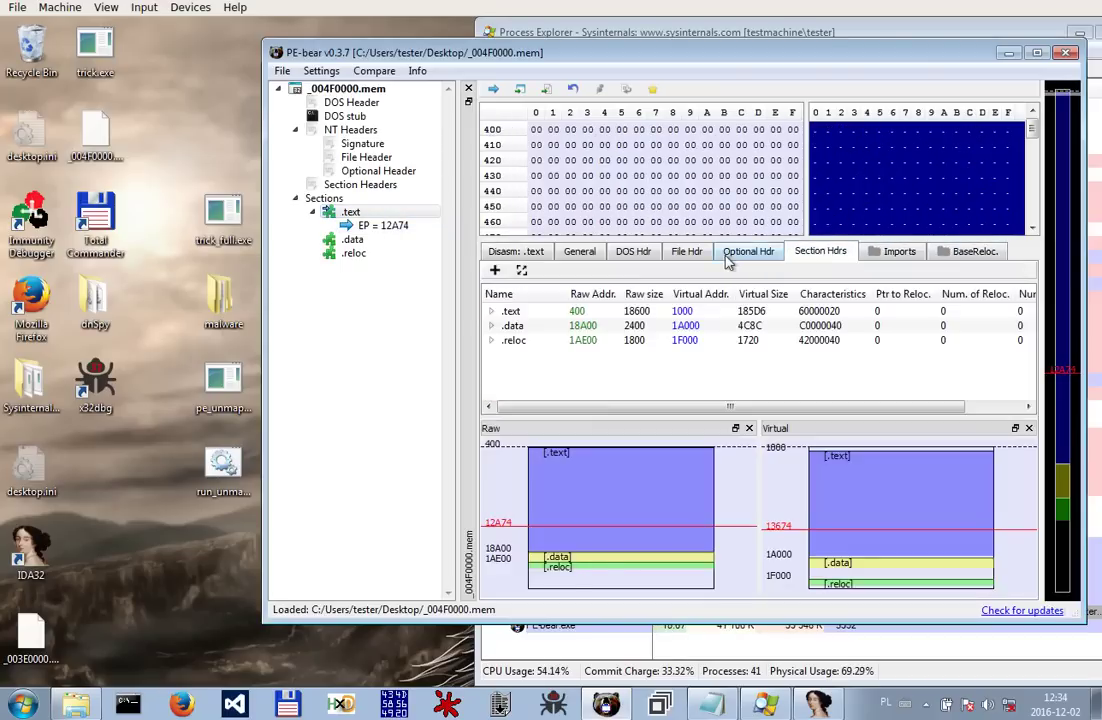
left_click(748, 251)
left_click(1066, 53)
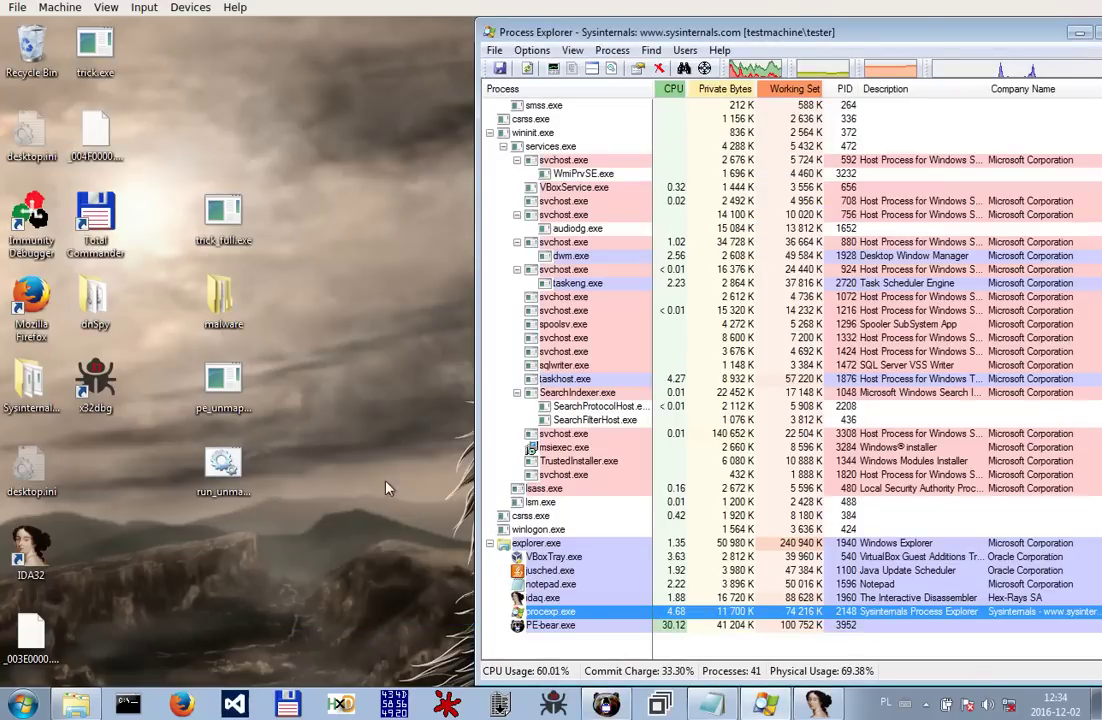
Copy the file name of the _004F0000.mem dump and open run_unmapper.bat for editing.
right_click(101, 152)
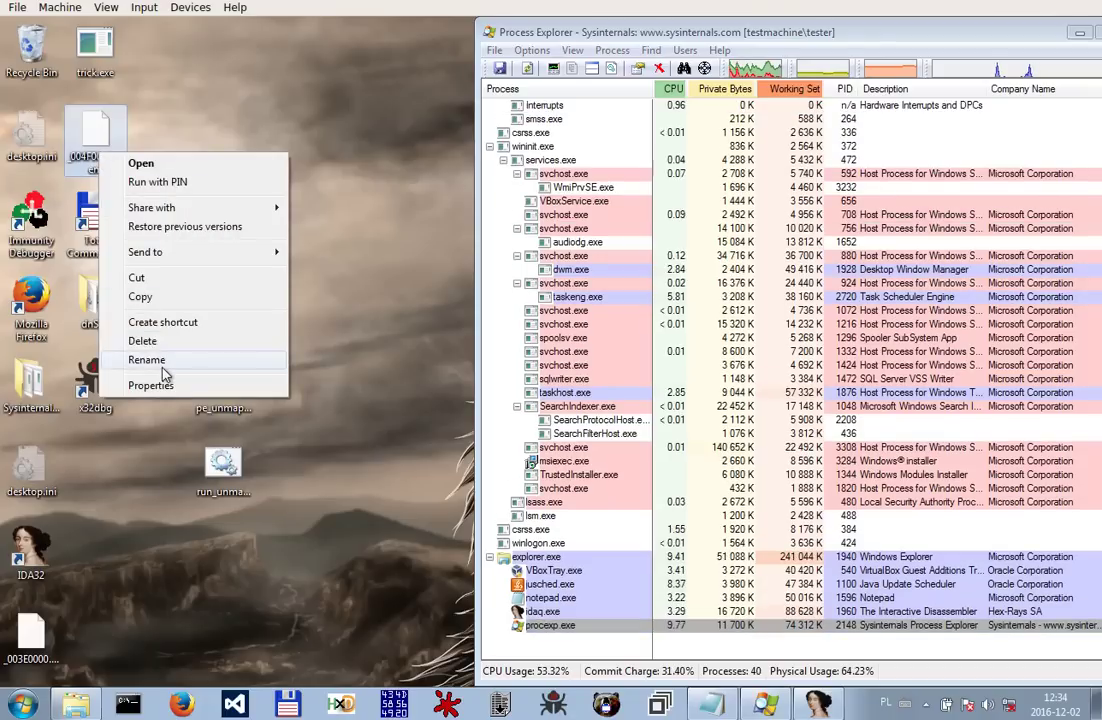
left_click(146, 360)
key("ctrl+c")
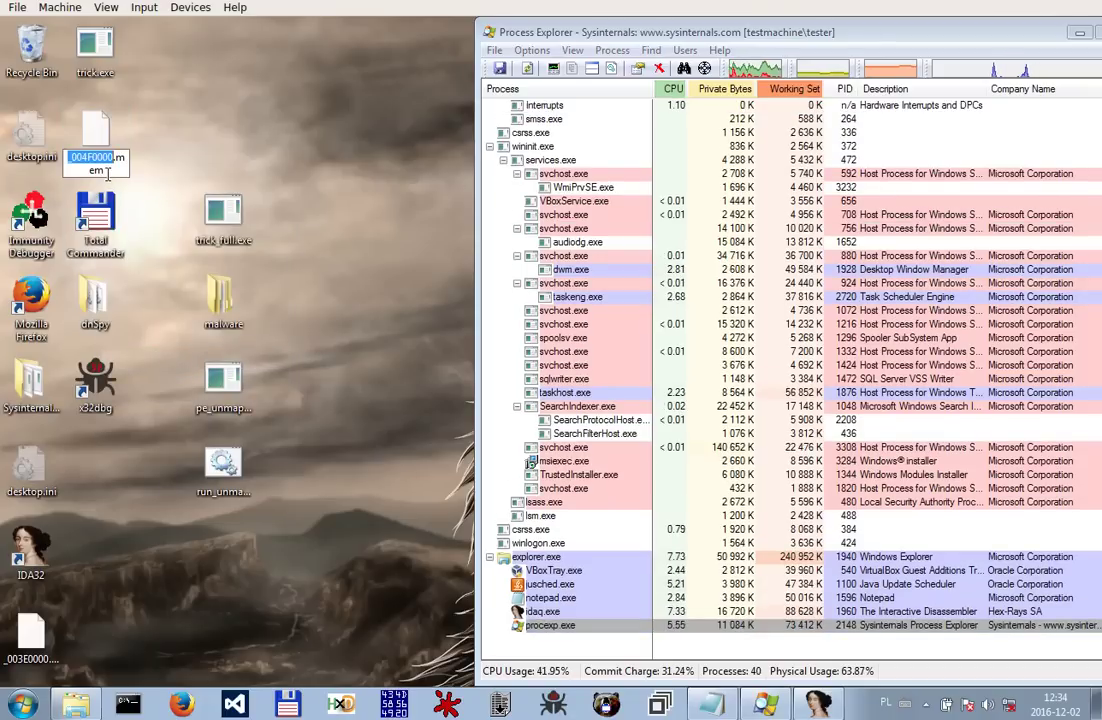
left_click(222, 462)
right_click(223, 480)
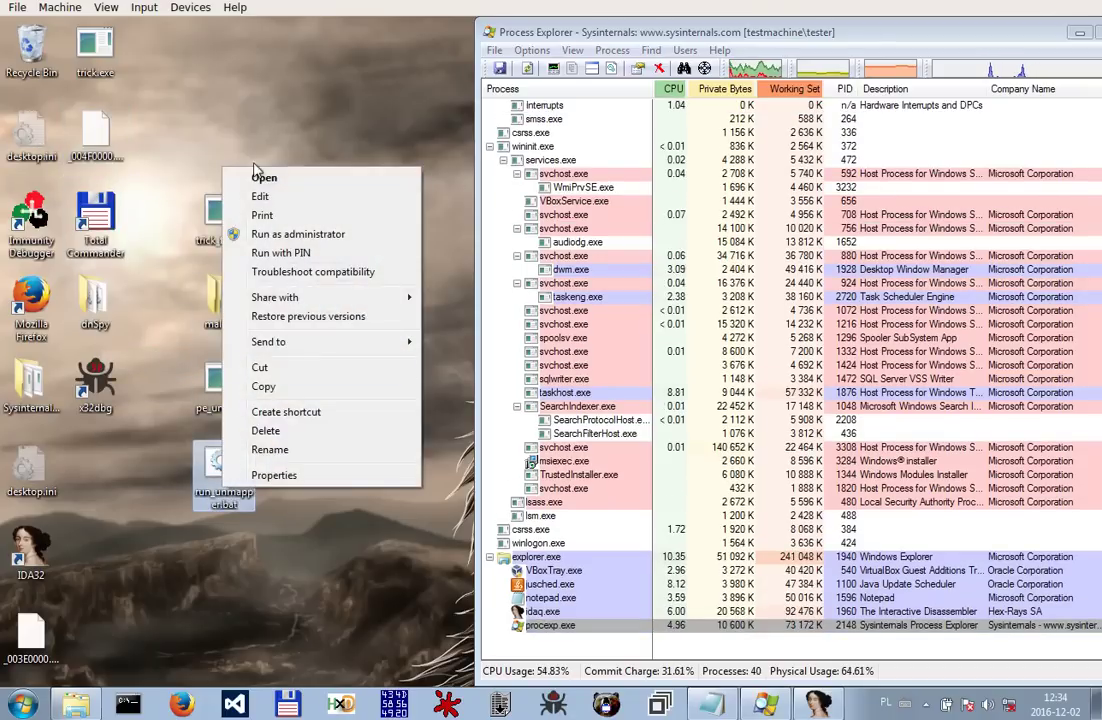
left_click(260, 195)
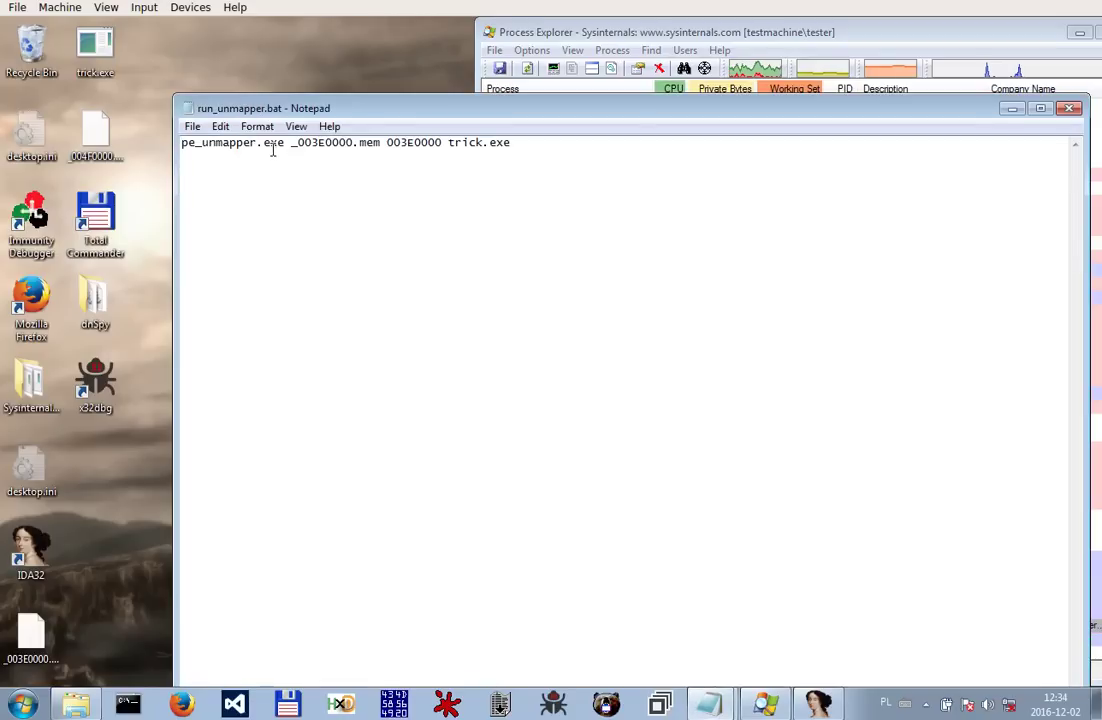
Change the pe_unmapper.exe command's input file to _004F0000.mem and its load base argument to 004F0000.
left_click_drag(293, 143, 380, 139)
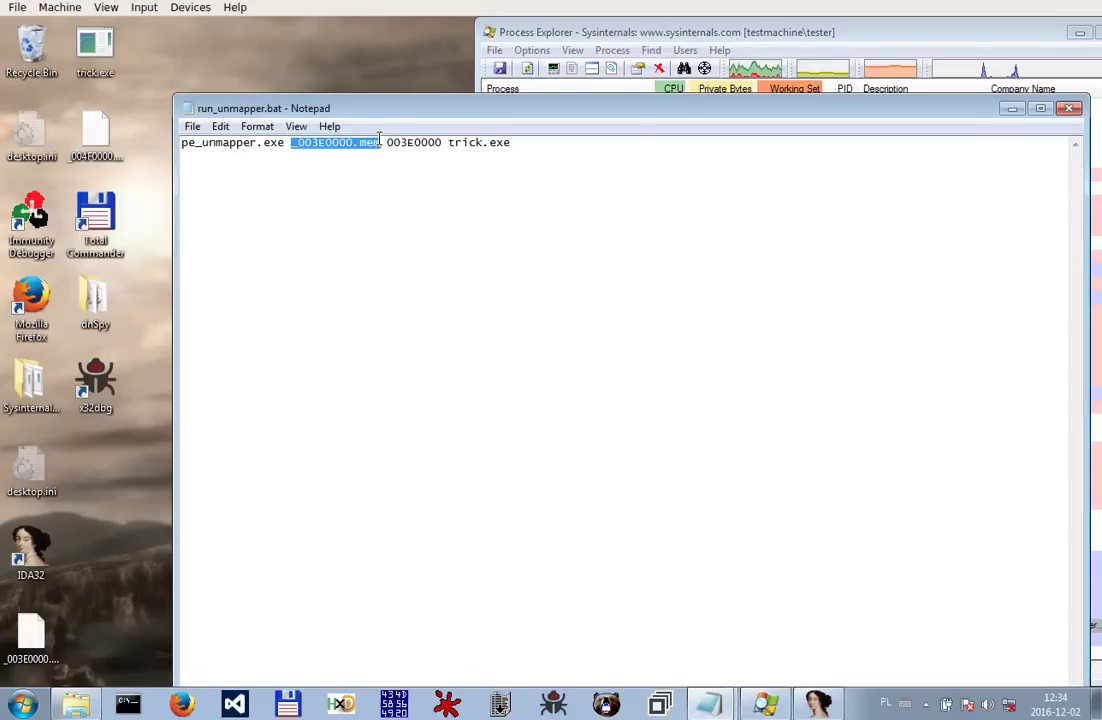
key("ctrl+v")
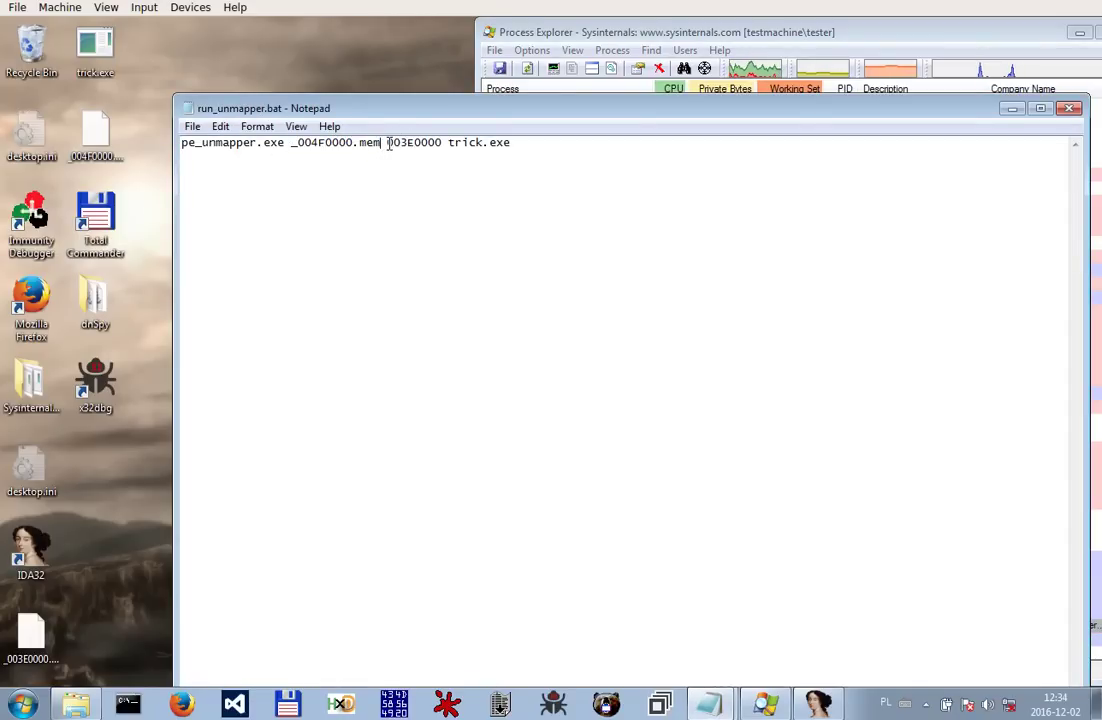
left_click_drag(421, 147, 449, 147)
key("ctrl+v")
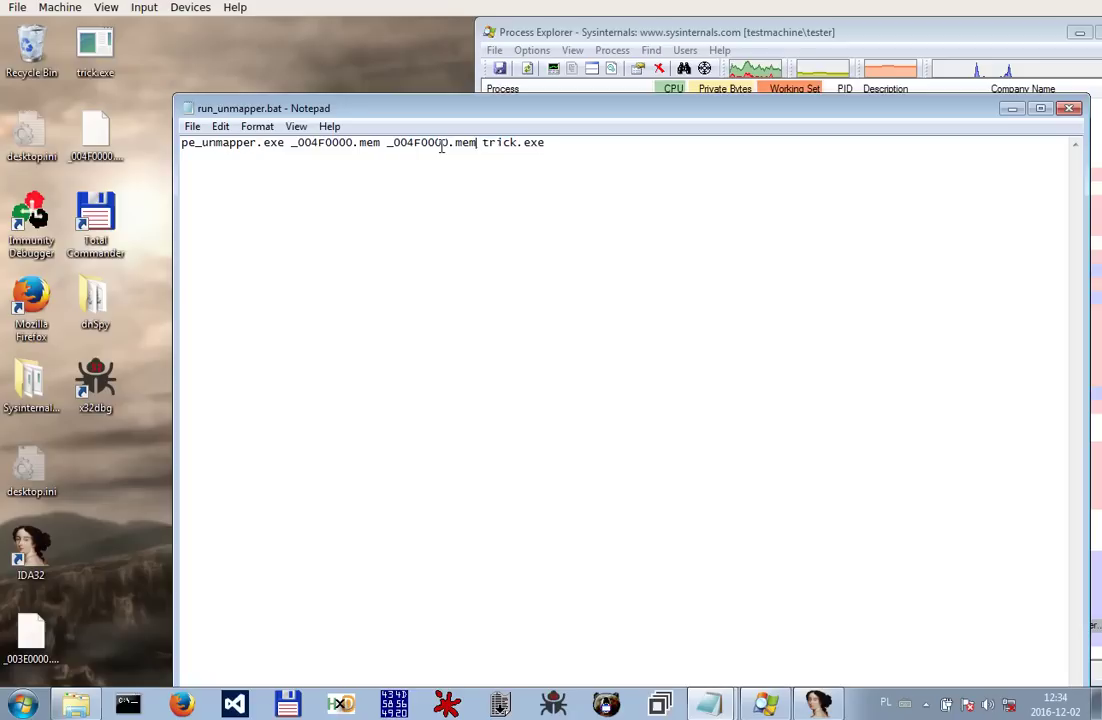
key("BackSpace")
key("BackSpace")
key("BackSpace")
key("BackSpace")
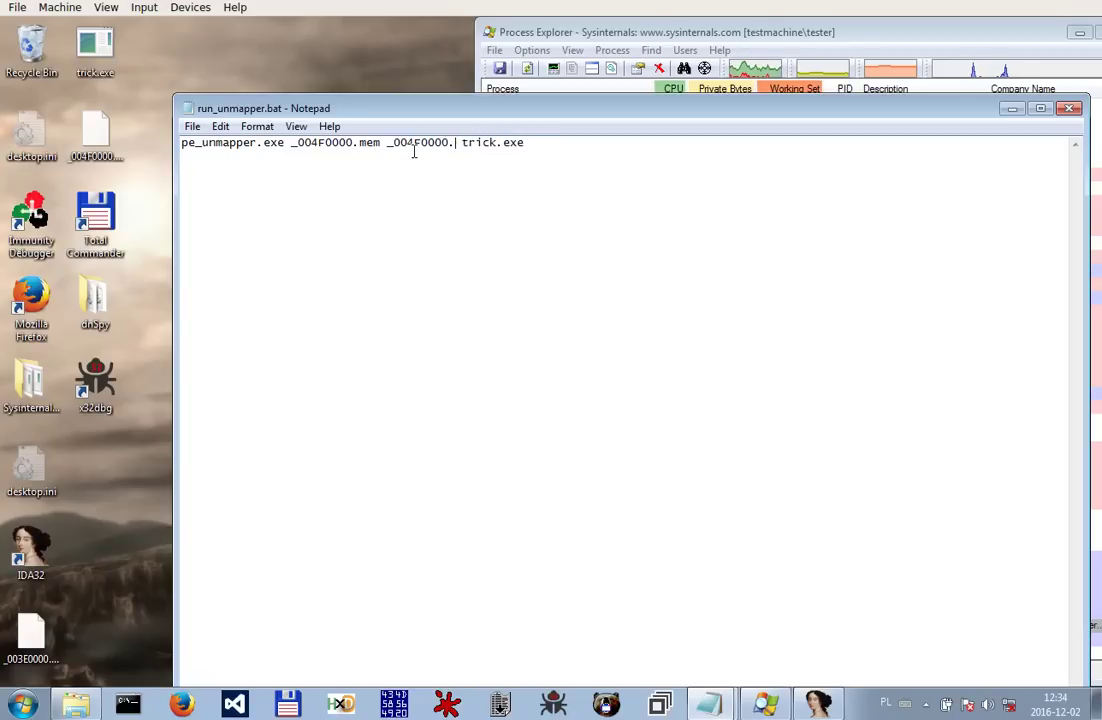
left_click(390, 143)
key("BackSpace")
Change the command's output file to floki.exe and run the edited run_unmapper.bat.
left_click_drag(476, 146, 483, 145)
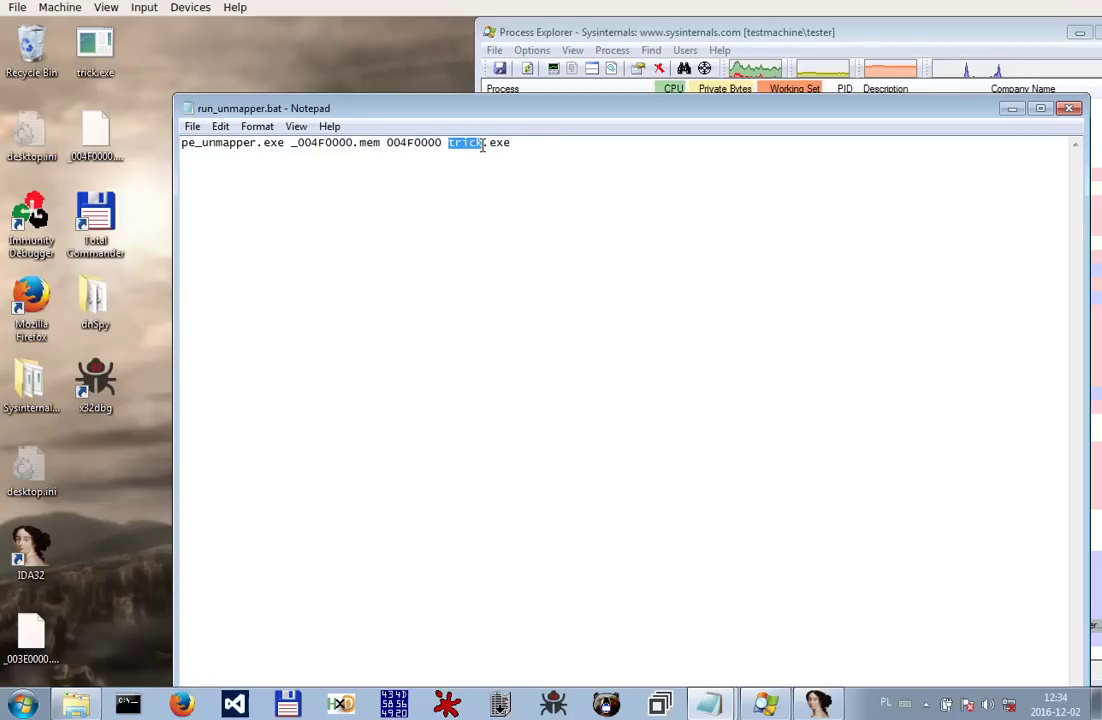
type("flok")
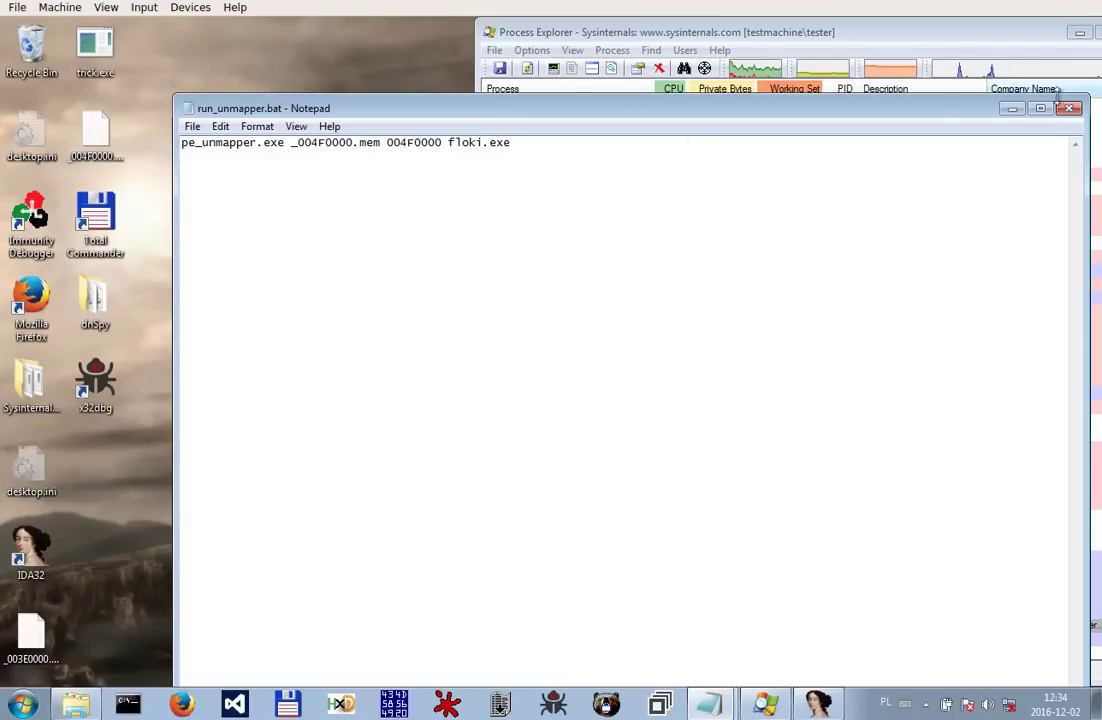
key("alt+F4")
left_click(510, 374)
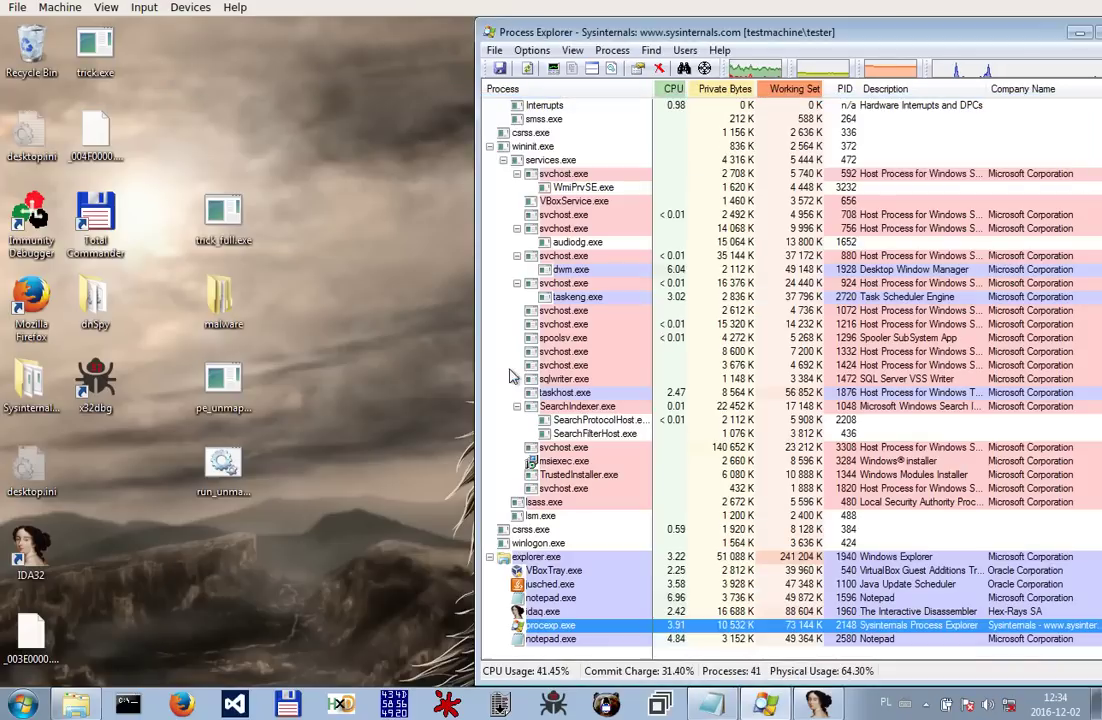
double_click(228, 474)
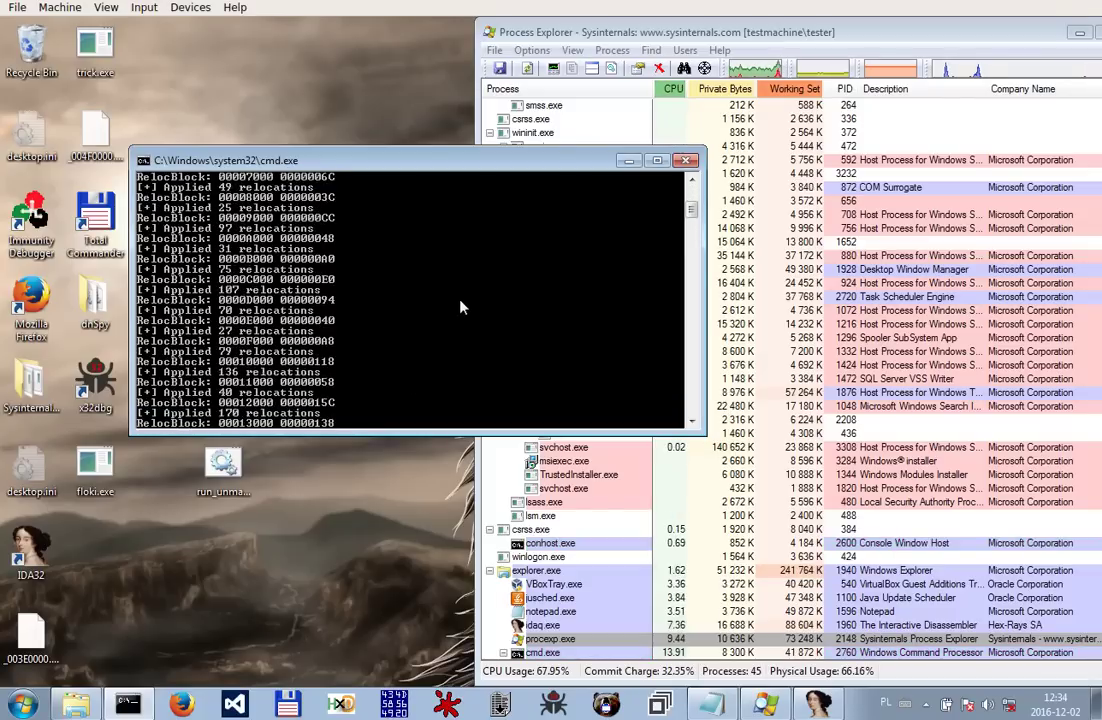
key("Return")
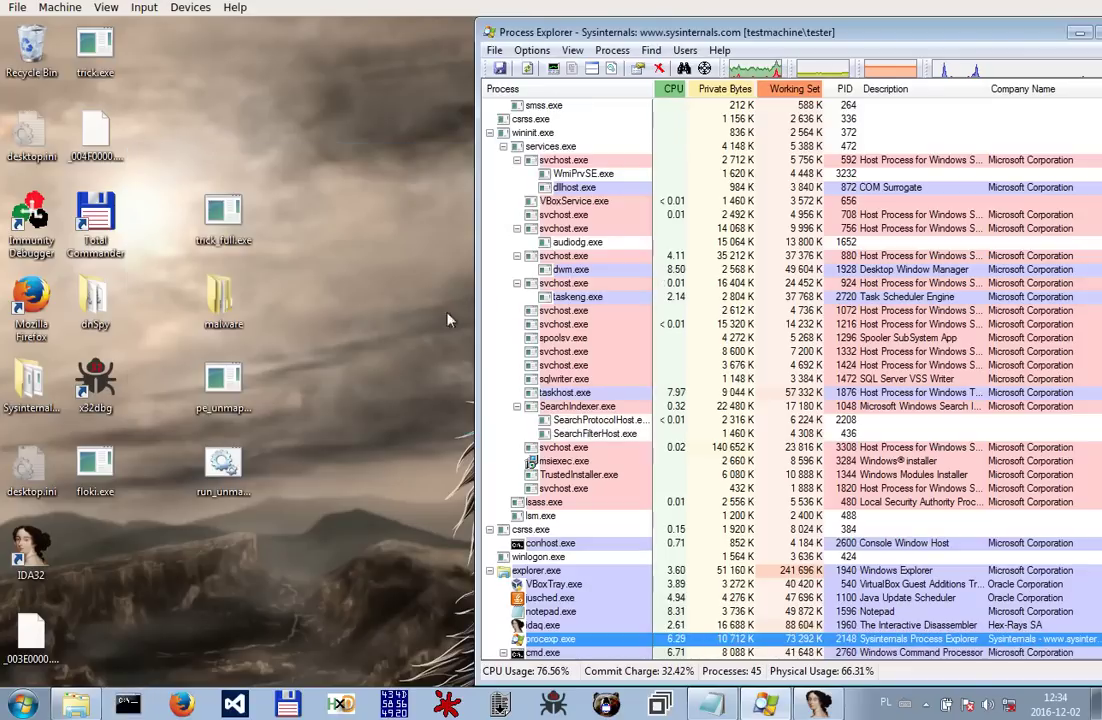
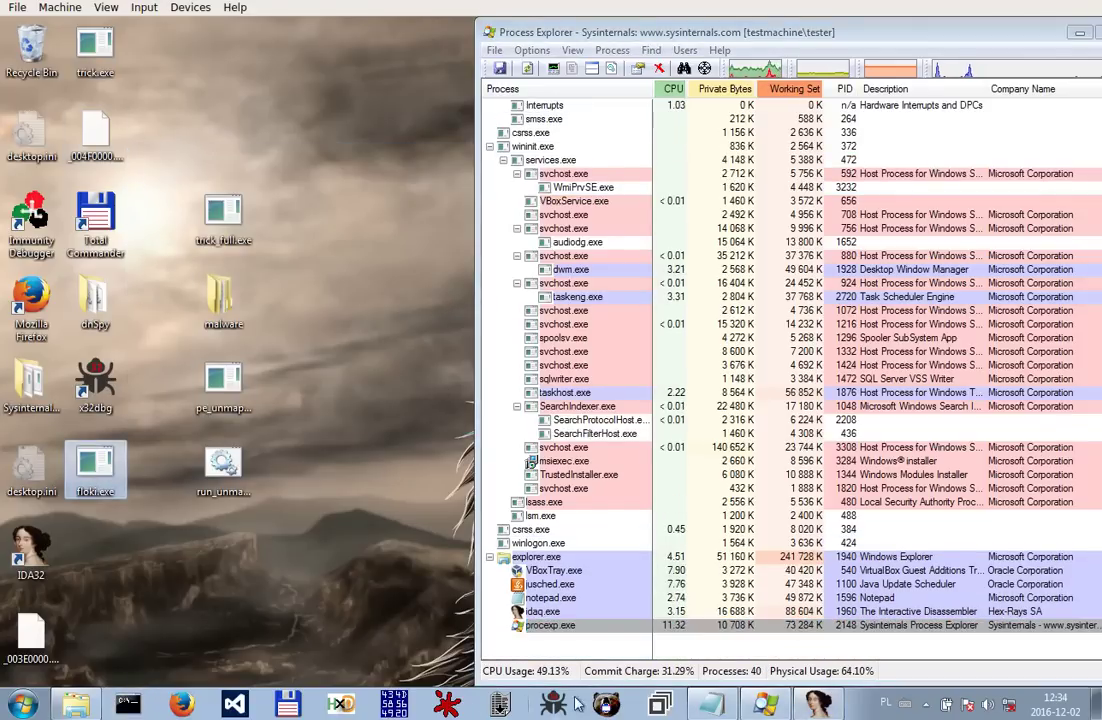
Load floki.exe into PE-bear, check its entry point, section headers, imports and base relocations, and close PE-bear.
left_click(605, 704)
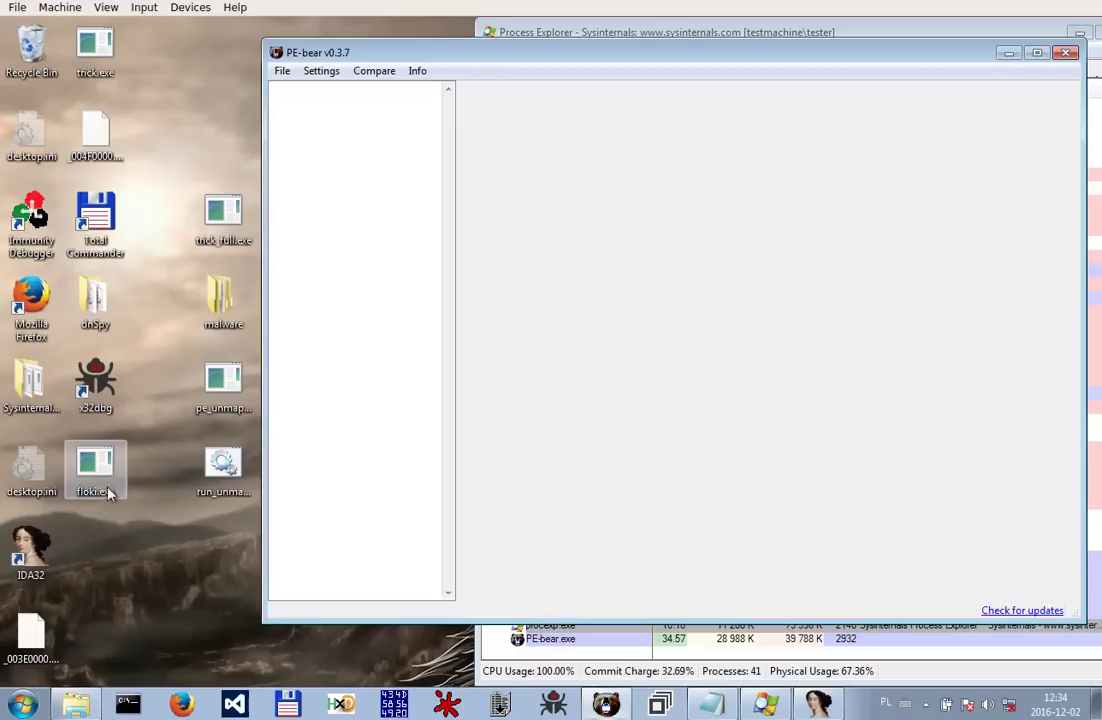
left_click_drag(95, 462, 431, 278)
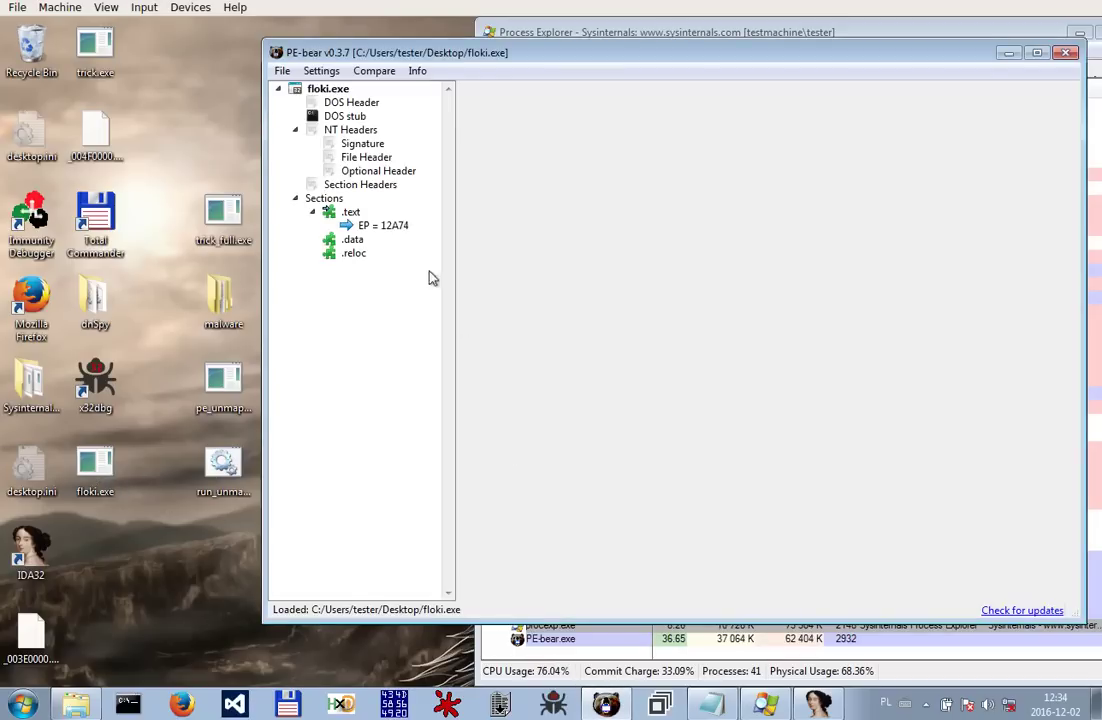
left_click(385, 225)
left_click(825, 251)
left_click(897, 252)
left_click(965, 251)
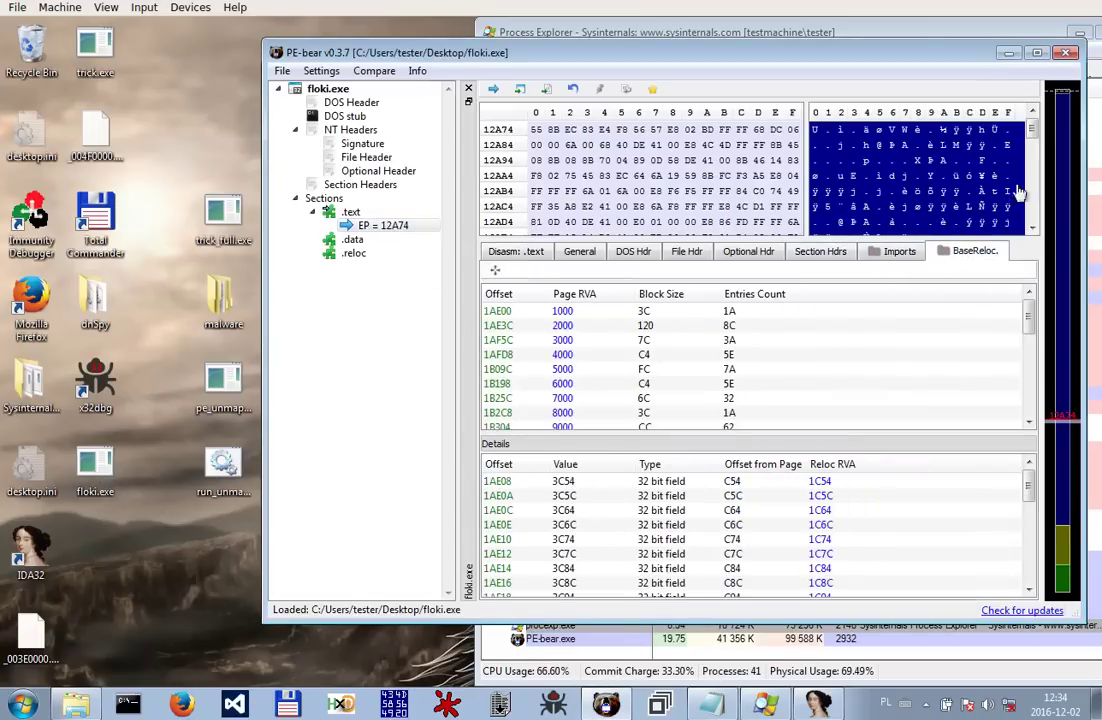
left_click(1068, 54)
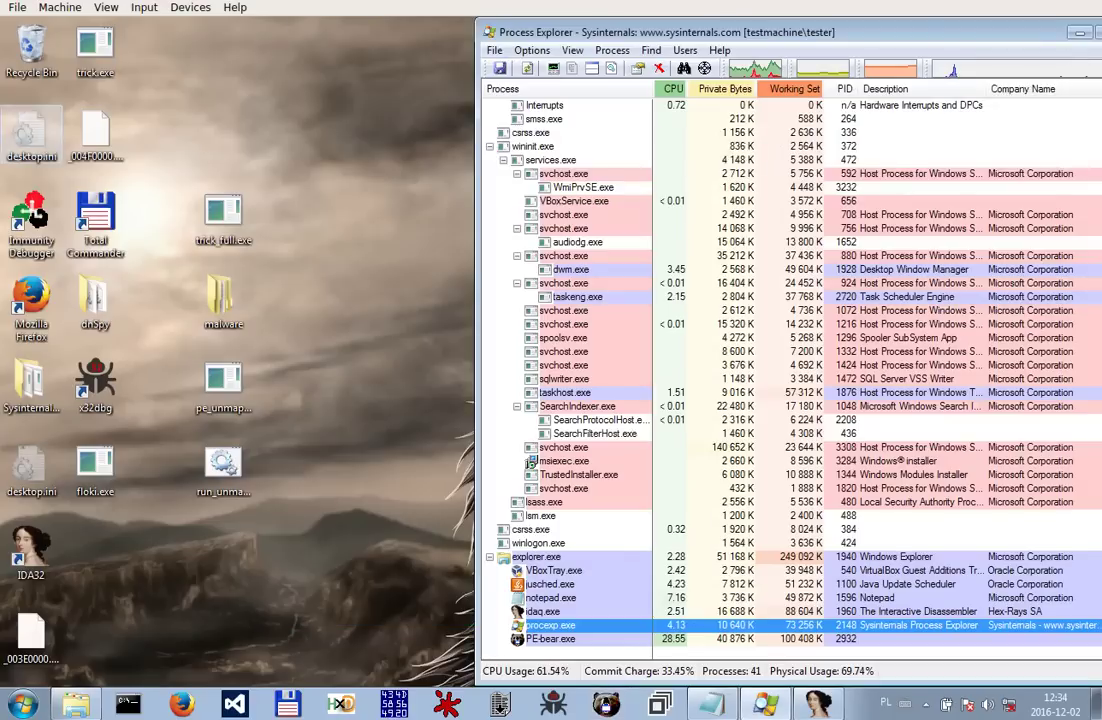
Start Immunity Debugger from the desktop, load floki.exe into it and maximize its window.
double_click(38, 227)
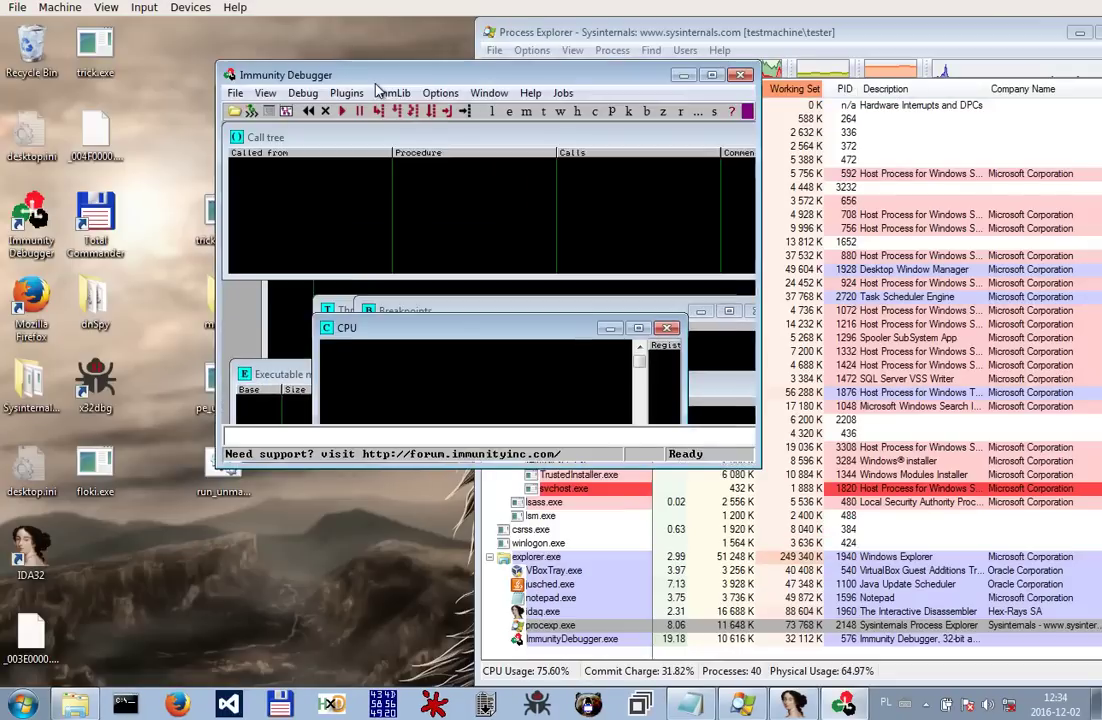
left_click_drag(95, 465, 520, 180)
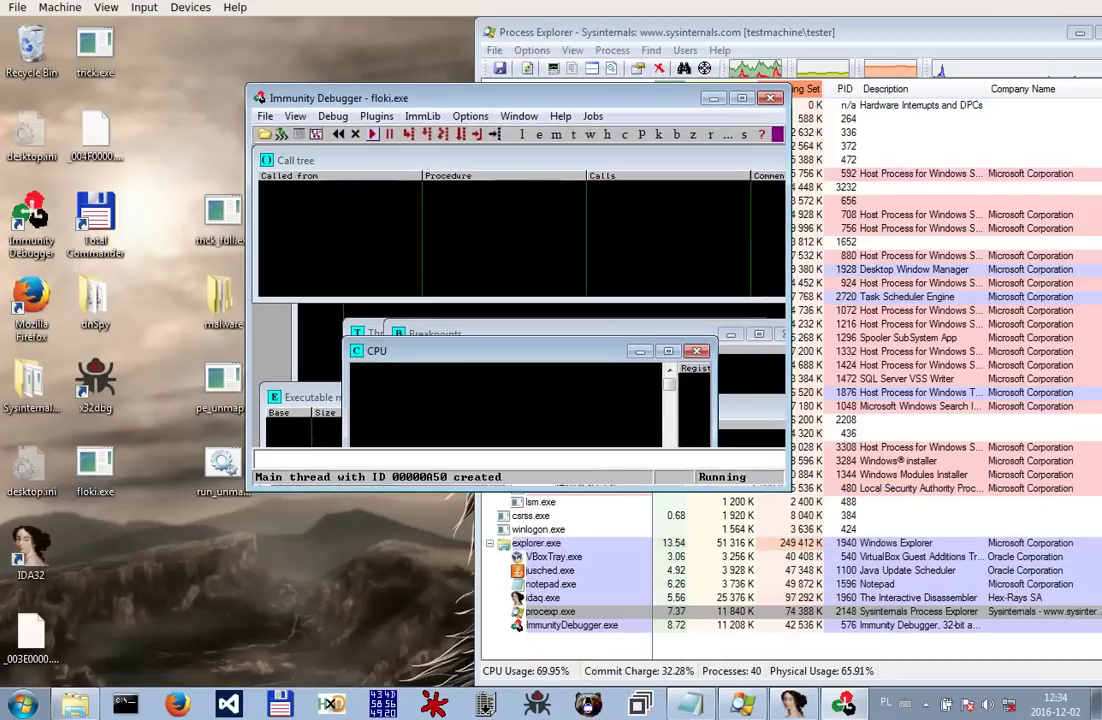
double_click(643, 104)
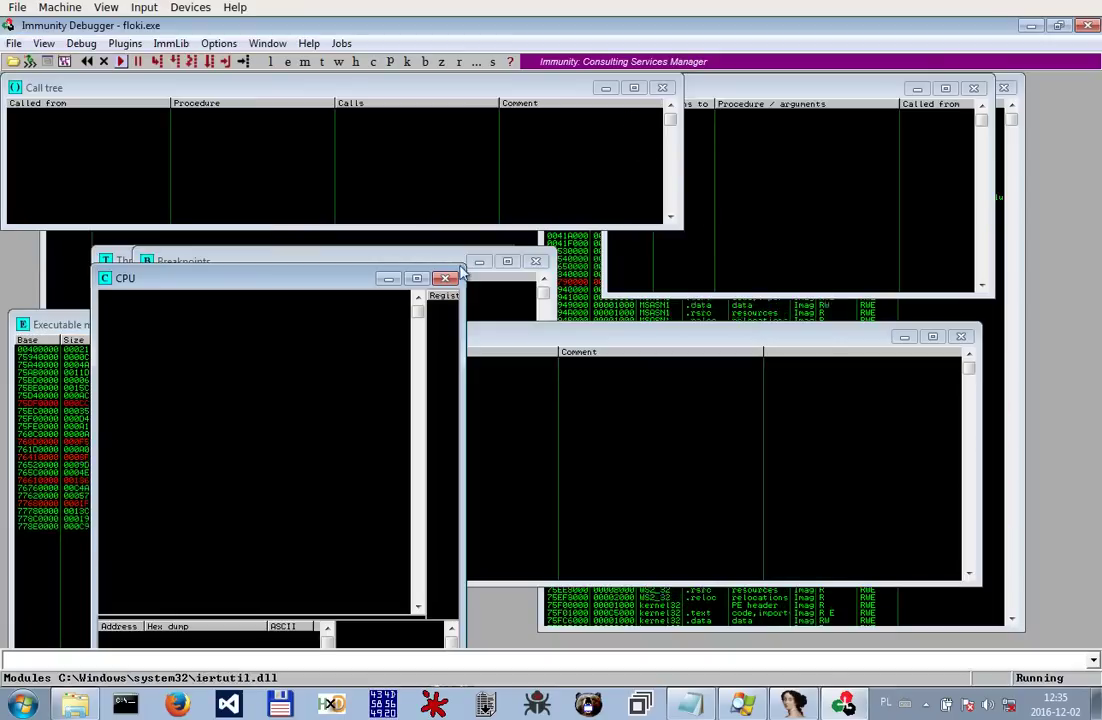
Check the first-pause event settings in the debugging options, accept them and run floki.exe to its entry point.
left_click(218, 43)
left_click(264, 251)
left_click(310, 250)
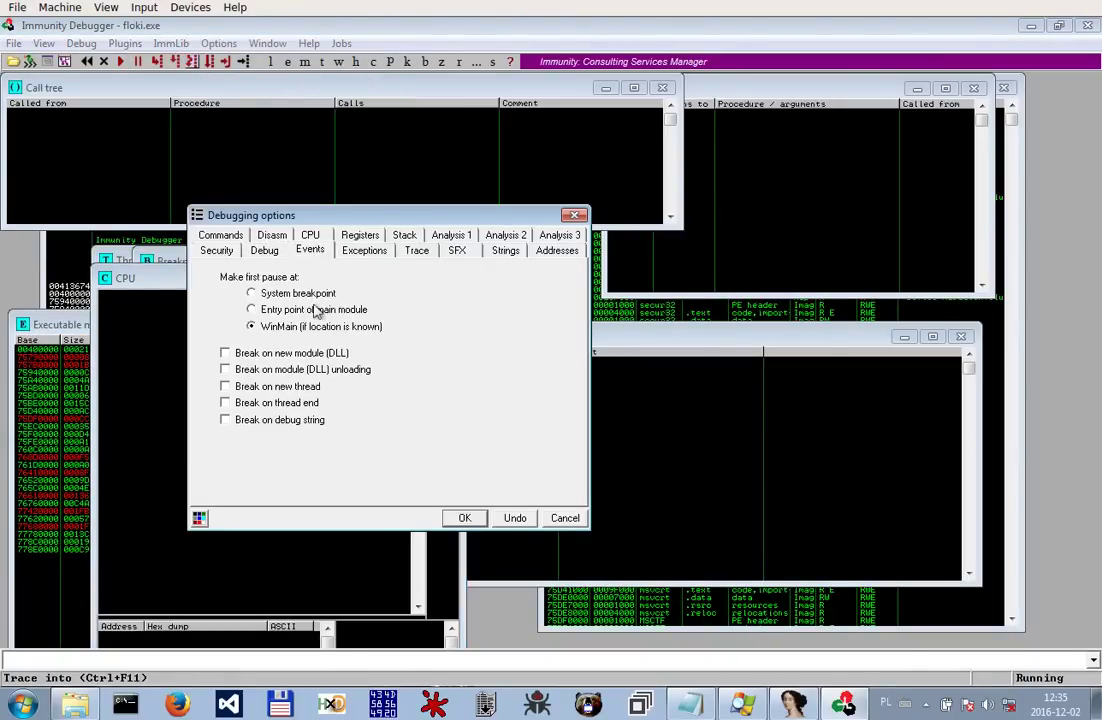
left_click(465, 519)
left_click(124, 63)
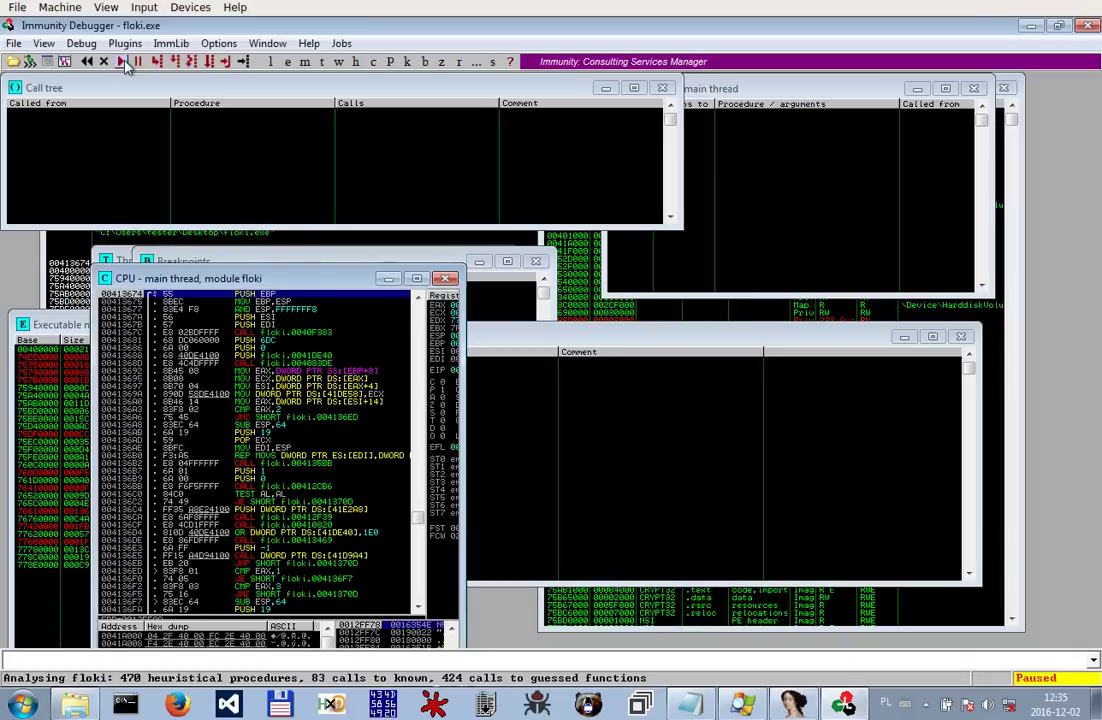
Maximize the CPU view, list all text strings referenced in floki.exe and look through them from the entry point backwards.
double_click(338, 280)
right_click(473, 177)
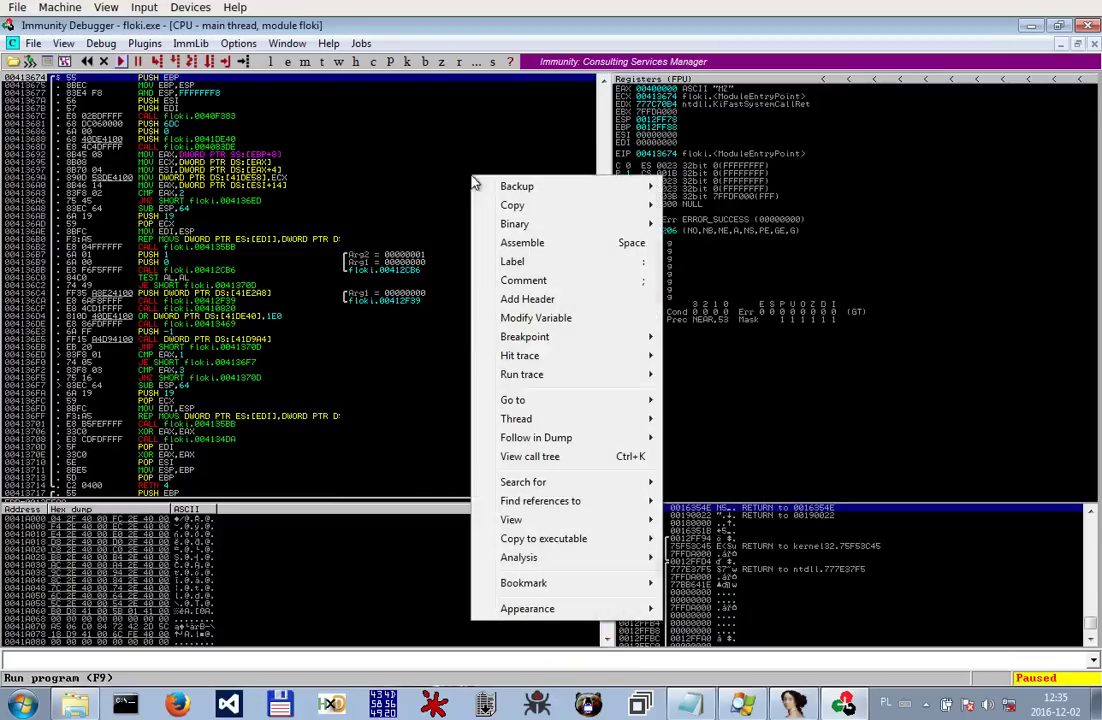
mouse_move(630, 483)
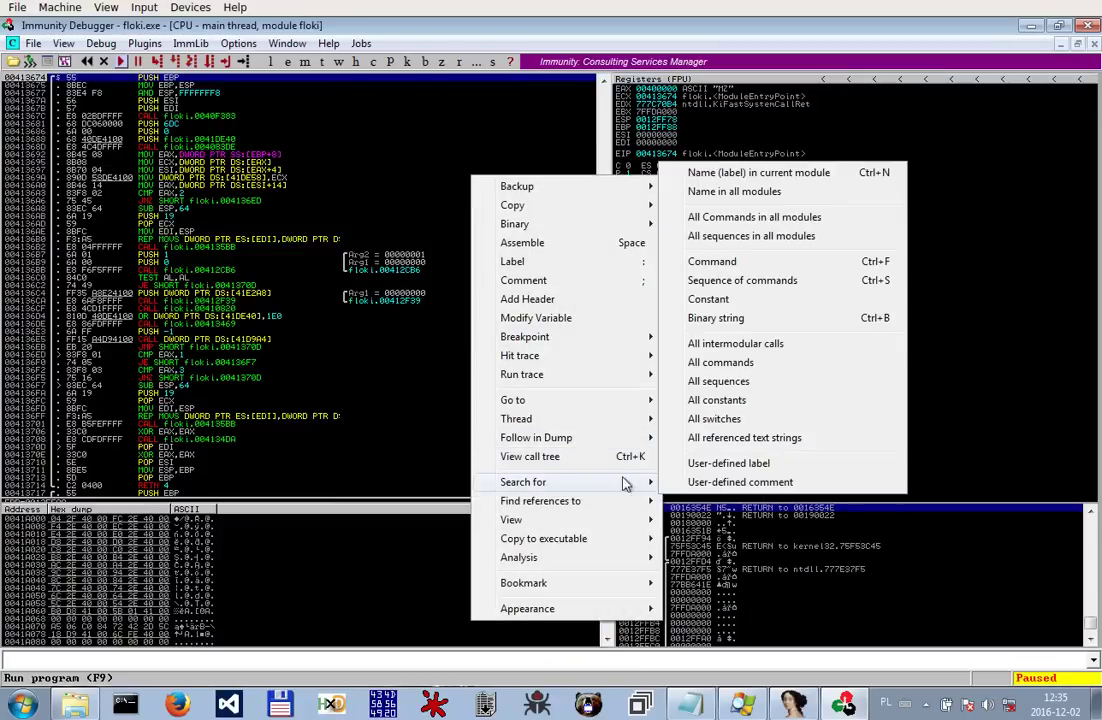
left_click(760, 437)
scroll(368, 224, "up", 6)
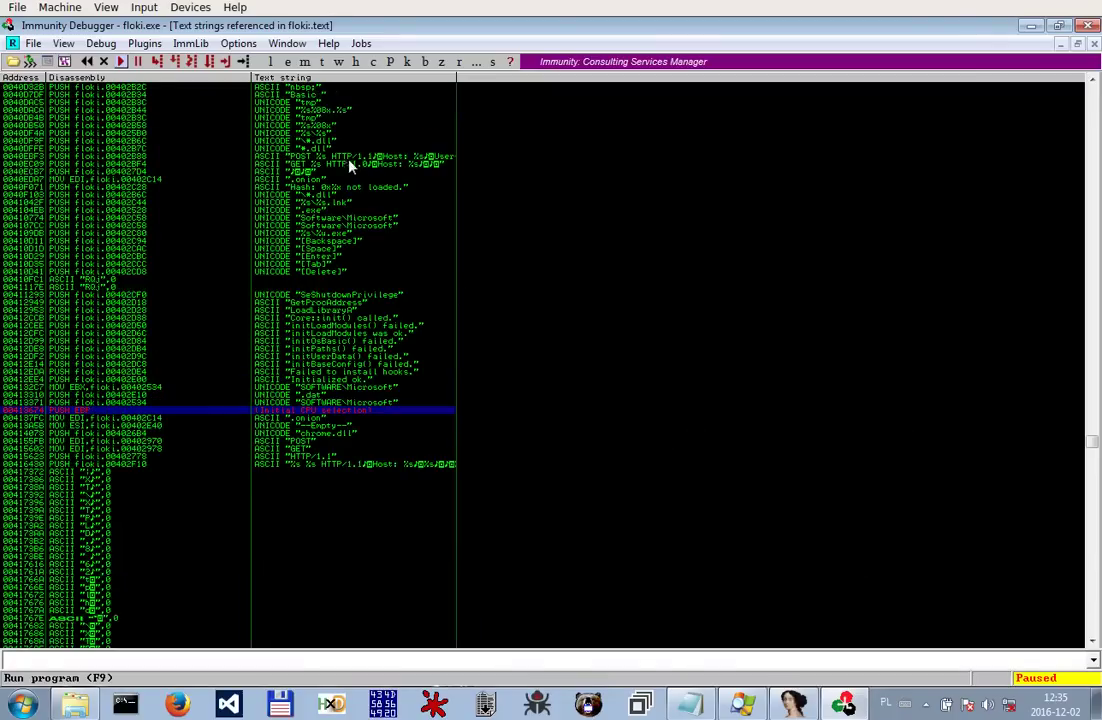
scroll(370, 210, "up", 10)
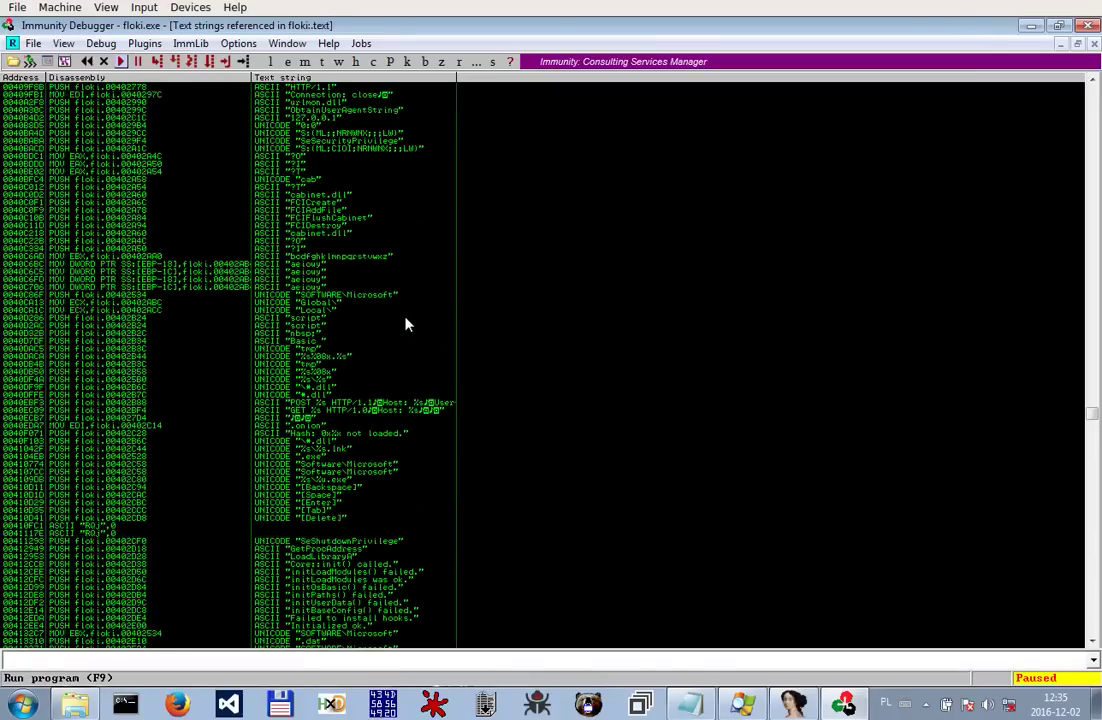
scroll(406, 326, "up", 13)
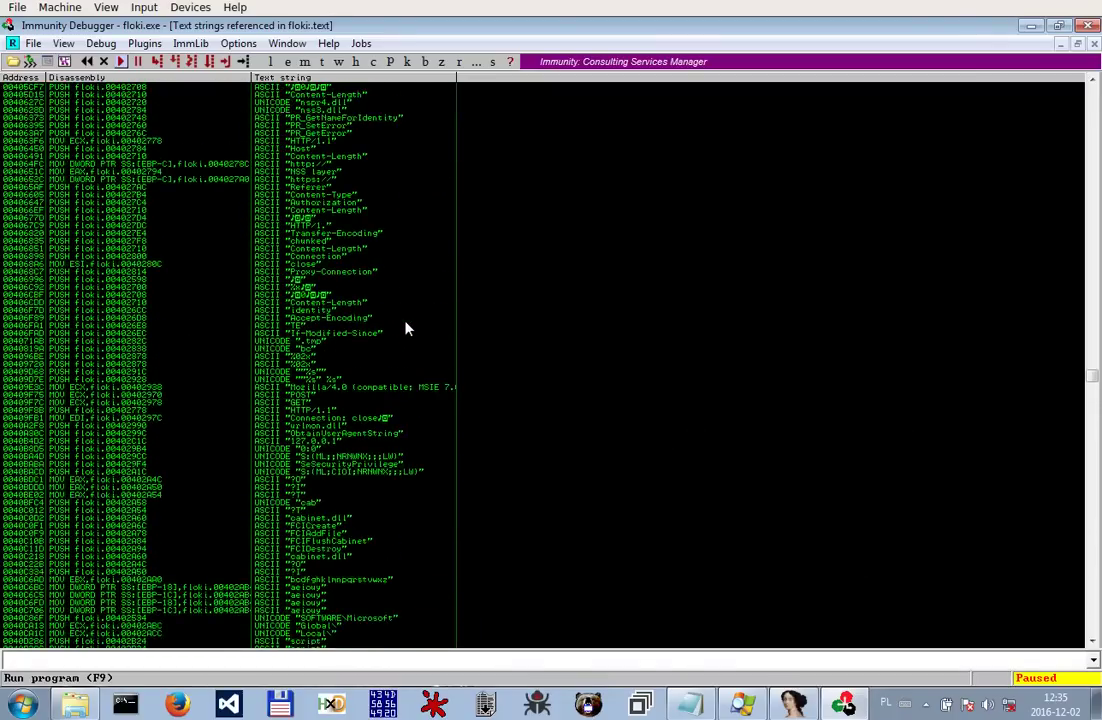
scroll(406, 328, "up", 4)
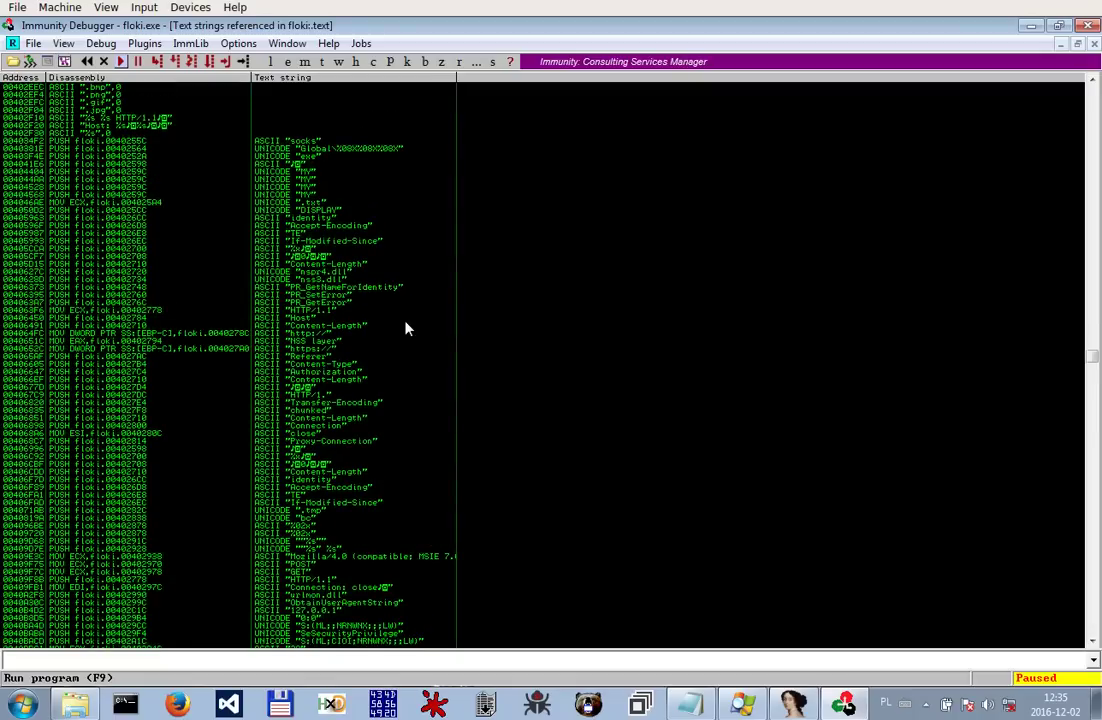